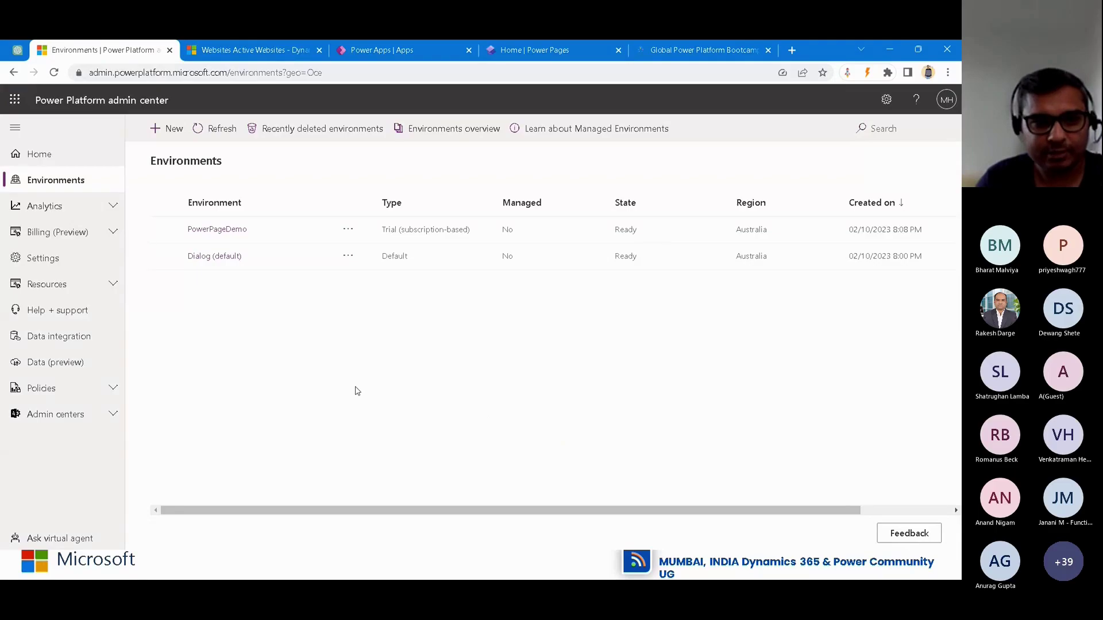
Switch to the Power Apps apps list and place its browser tab directly after the Power Platform admin center tab
key("alt+Tab")
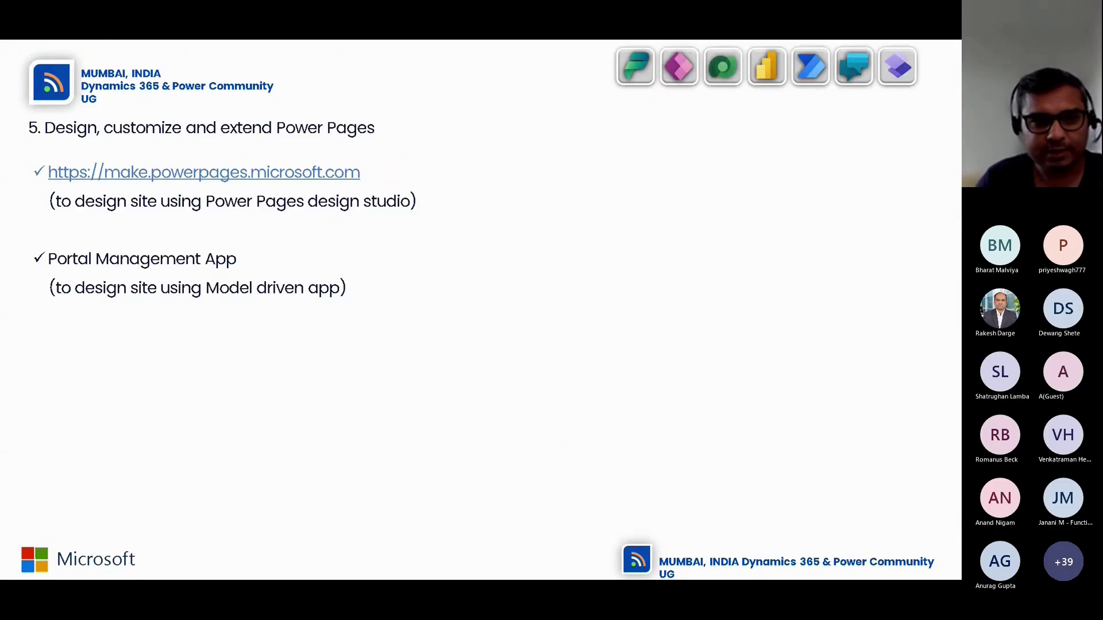
key("alt+Tab")
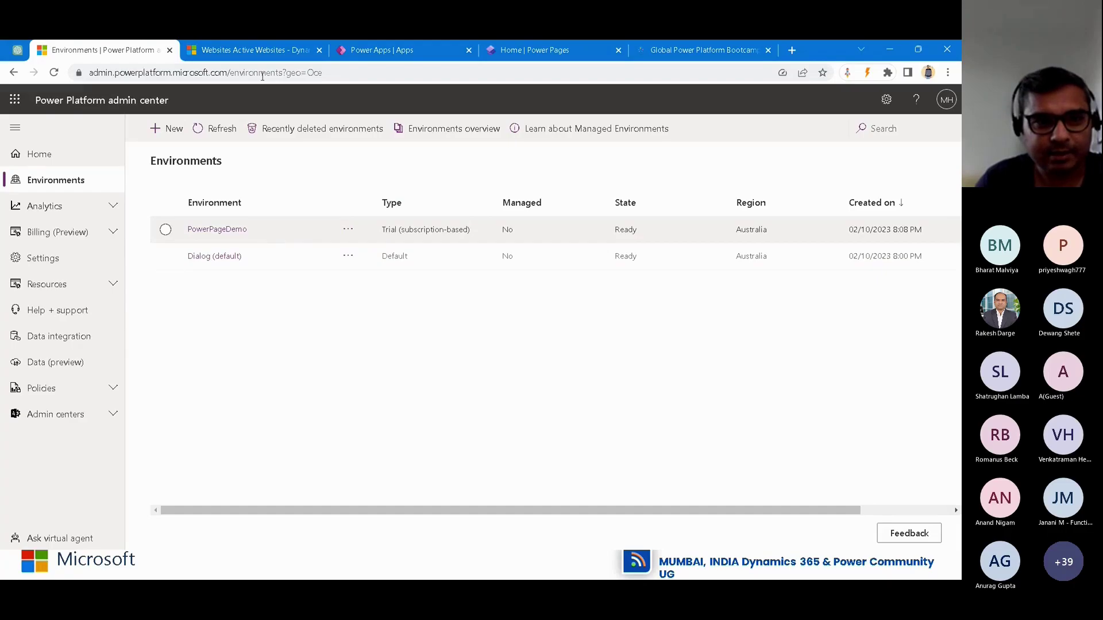
left_click(257, 51)
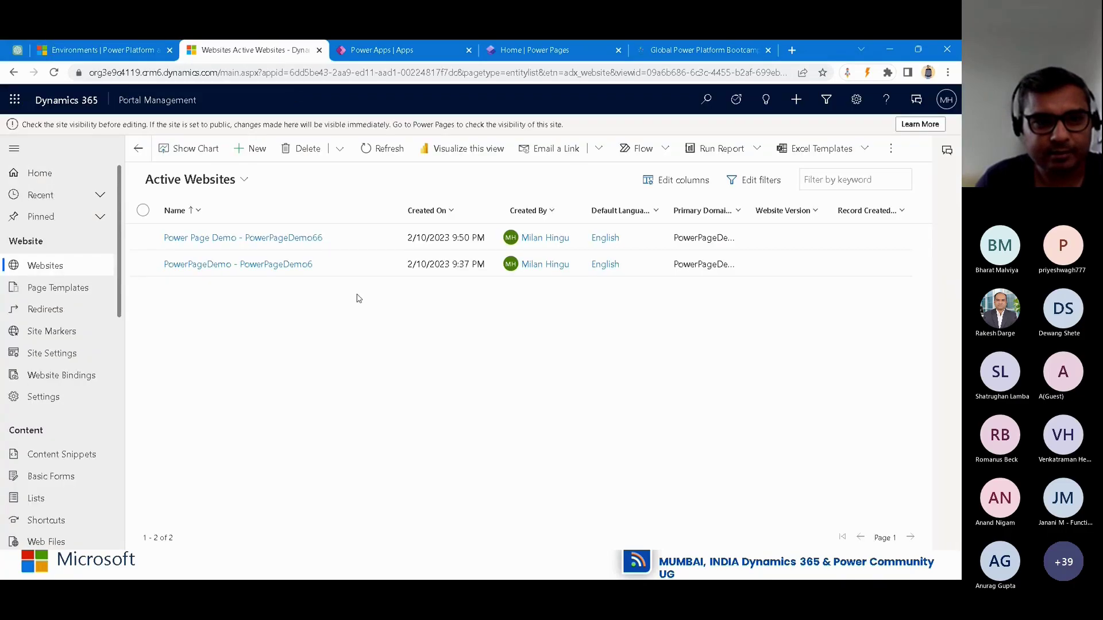
left_click(389, 51)
left_click_drag(389, 51, 273, 52)
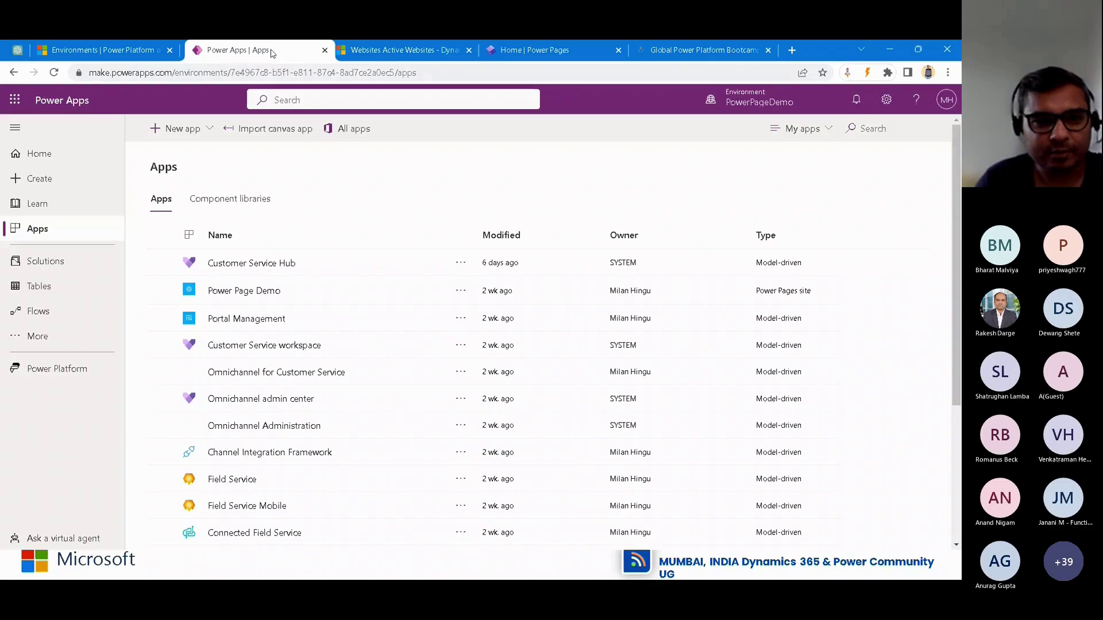
Review the new app types, open the blank website creation form to examine its fields, and cancel it
left_click(192, 129)
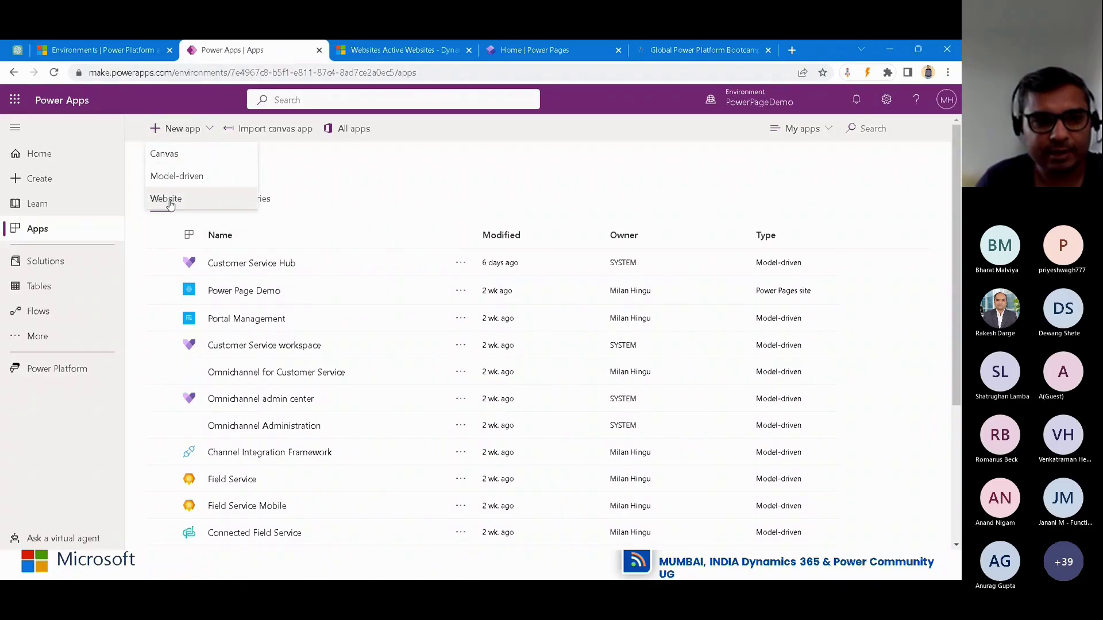
left_click(379, 177)
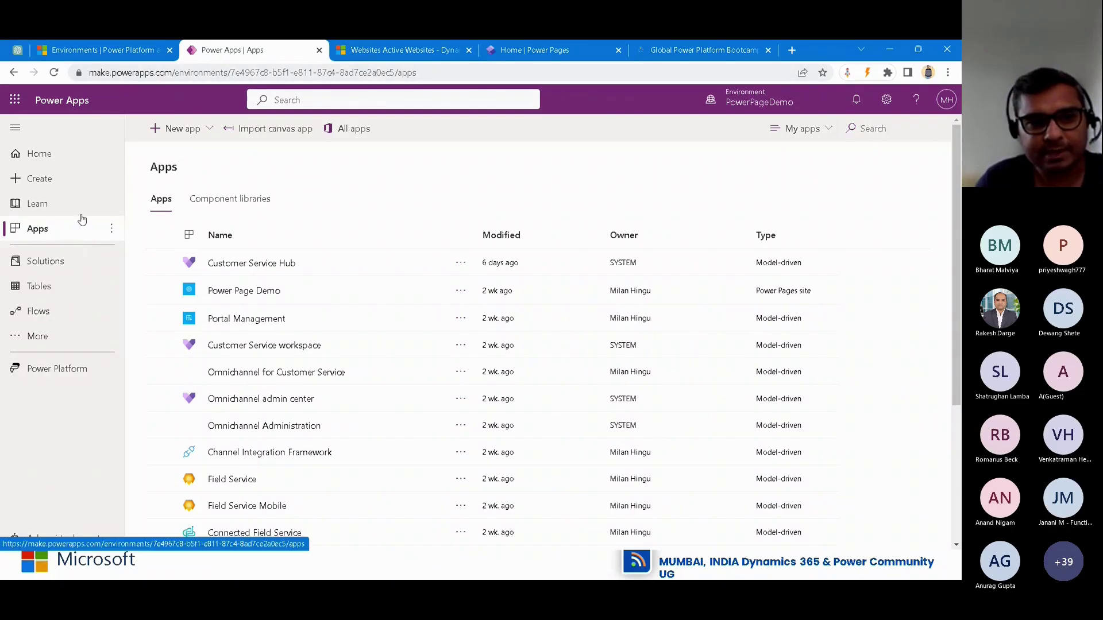
left_click(177, 128)
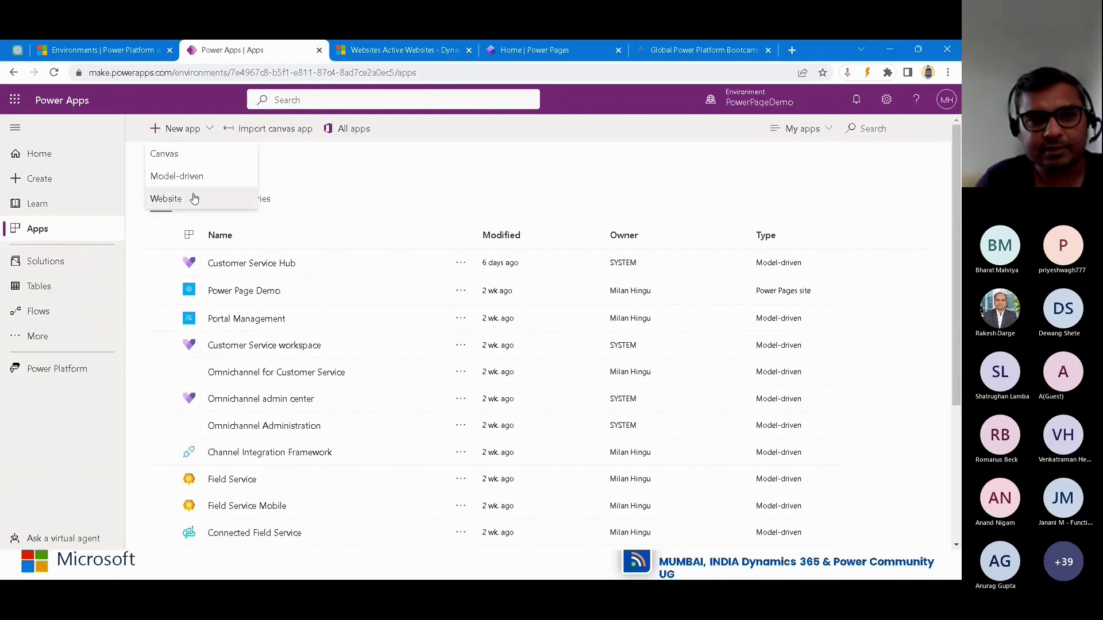
left_click(325, 167)
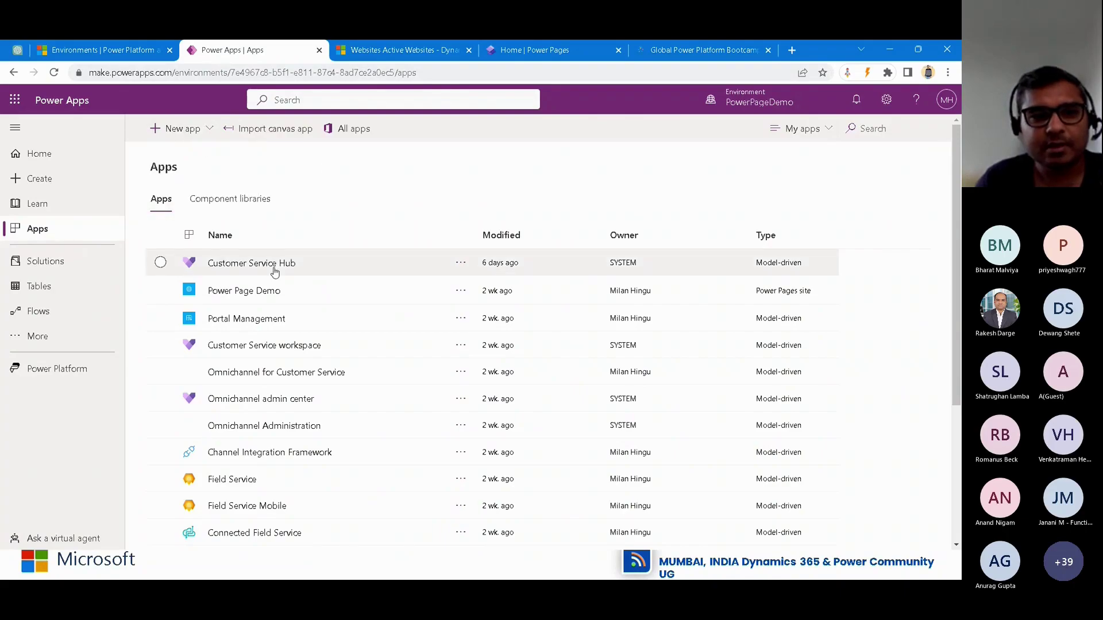
left_click(182, 128)
left_click(172, 199)
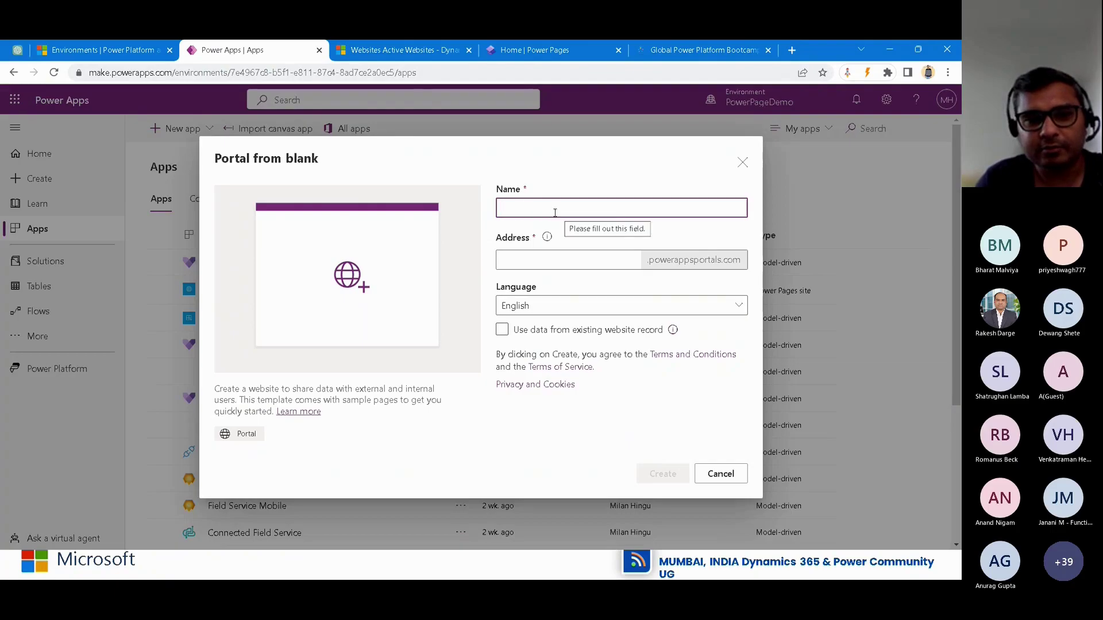
left_click(542, 260)
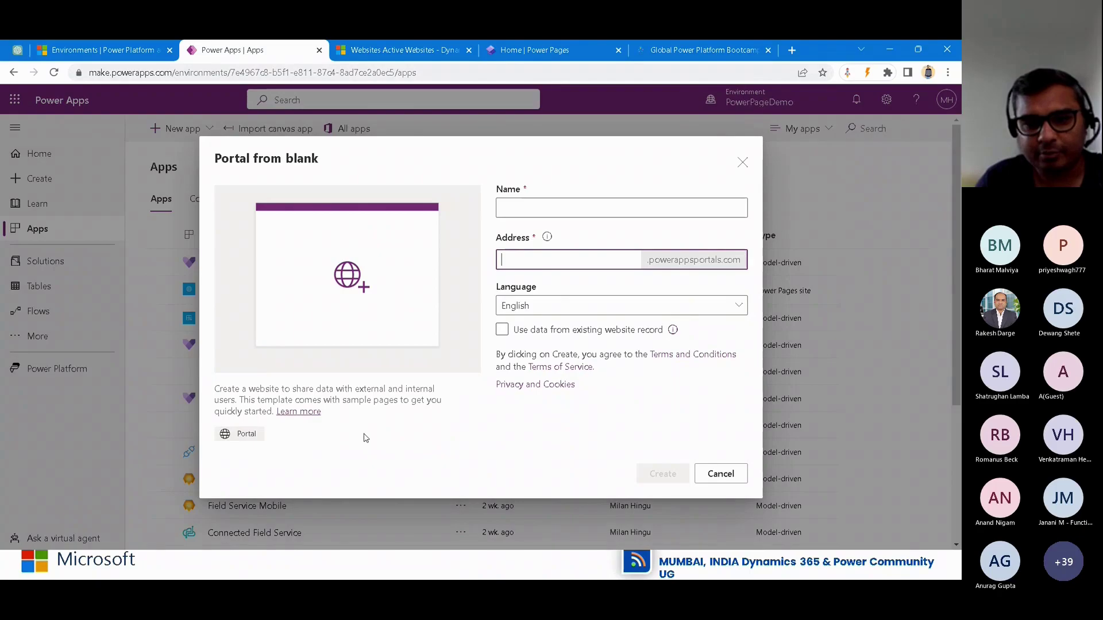
left_click(706, 474)
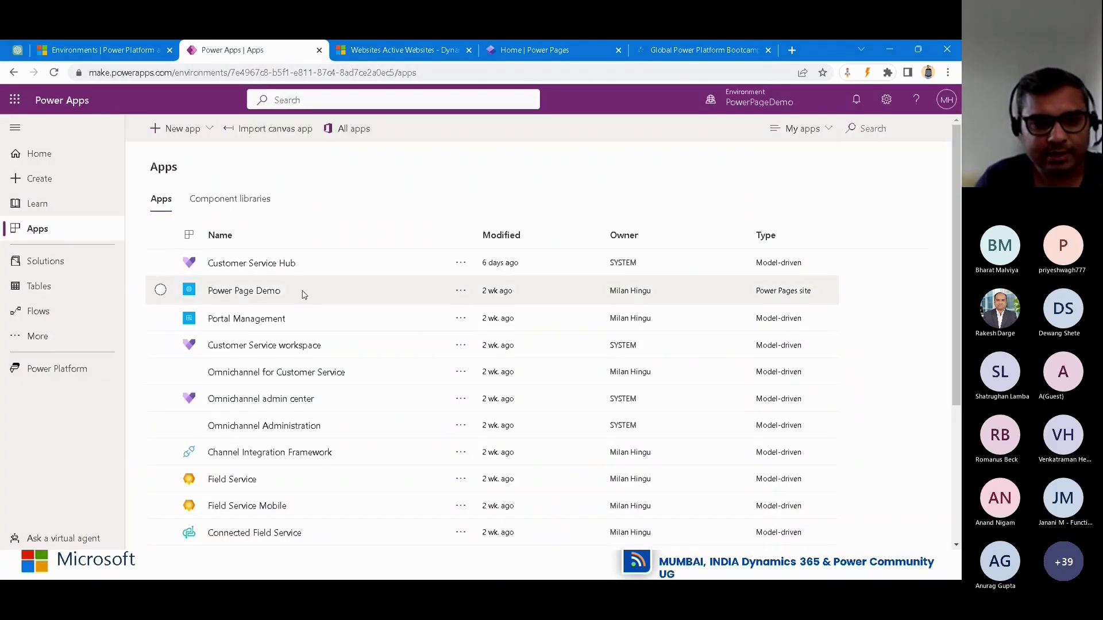
Select the Power Page Demo site in the apps list, and start creating a site from the Power Pages home page
left_click(321, 322)
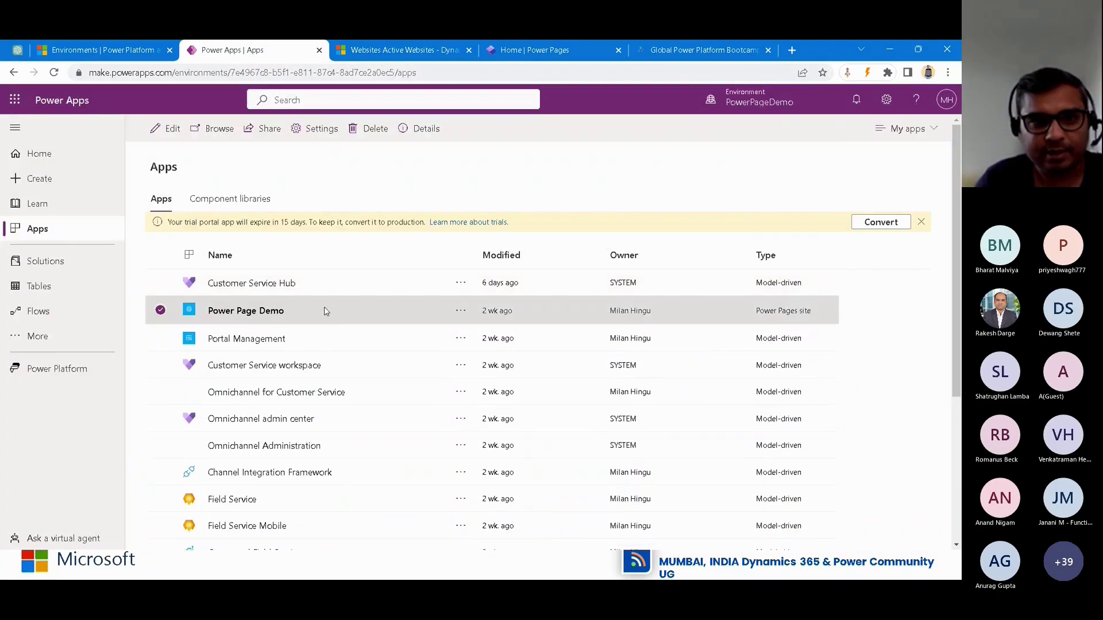
left_click(529, 51)
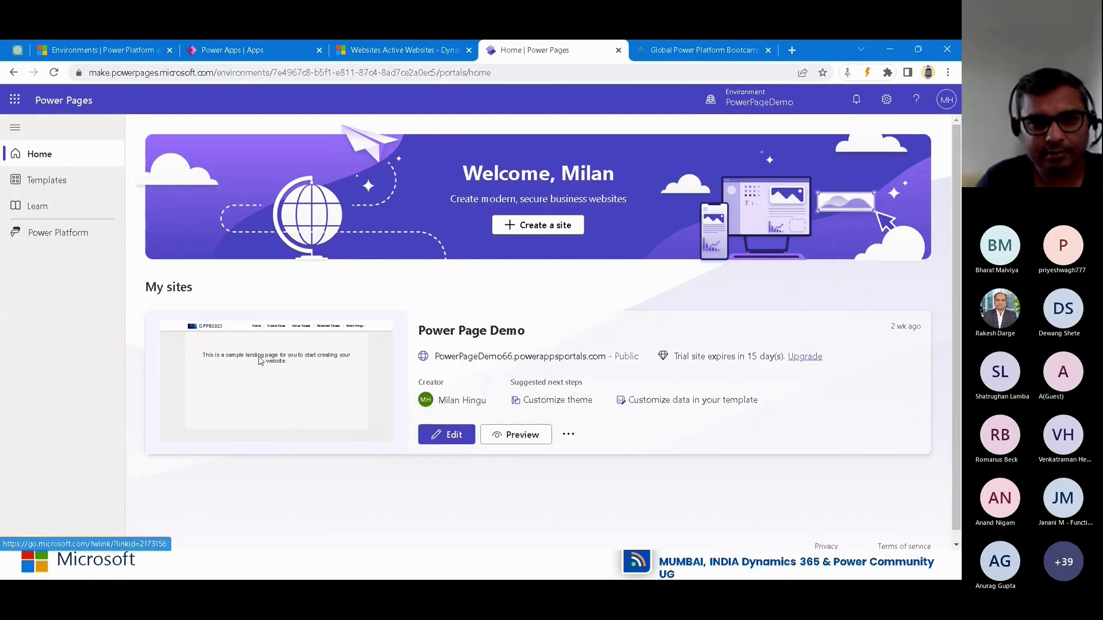
left_click(541, 226)
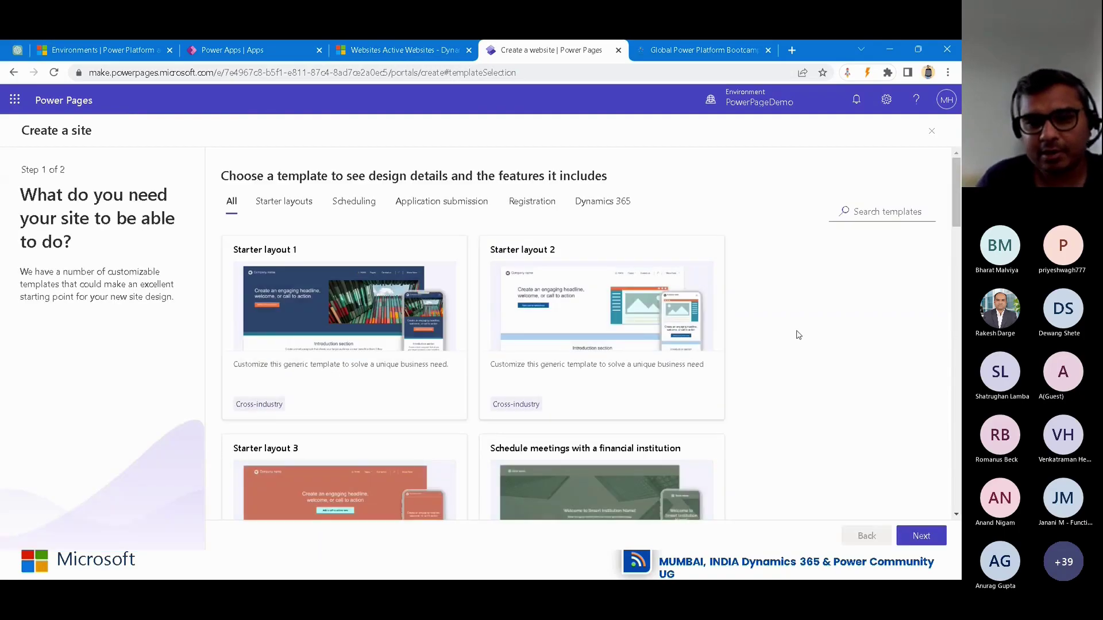
Browse the site template gallery, examining the starter layouts, industry templates and Dynamics 365 portal templates
mouse_move(271, 337)
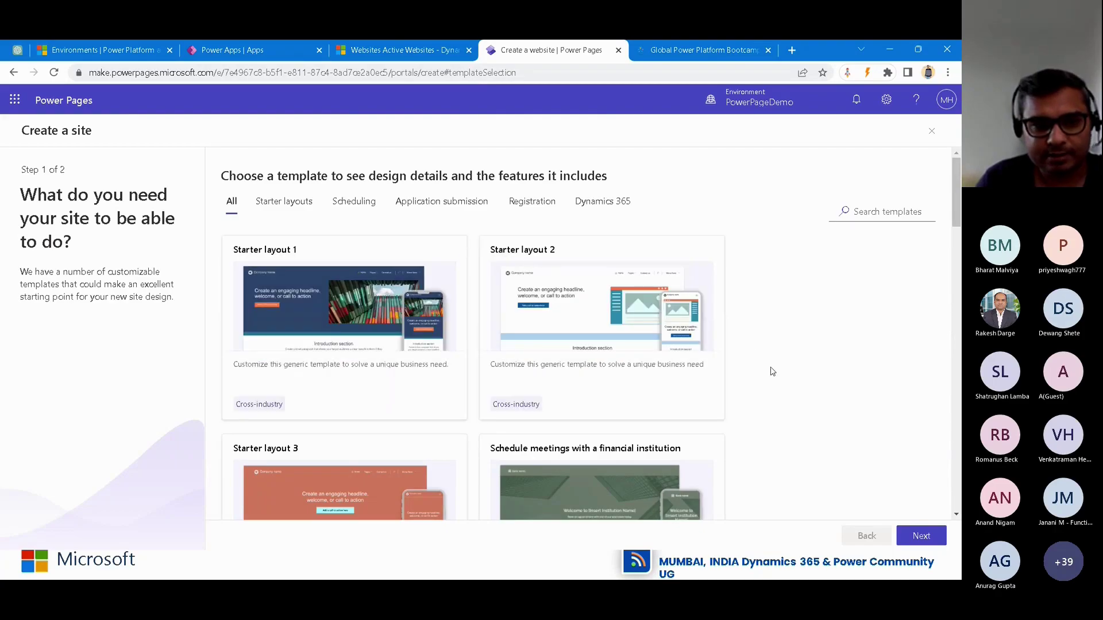
scroll(772, 371, "down", 8)
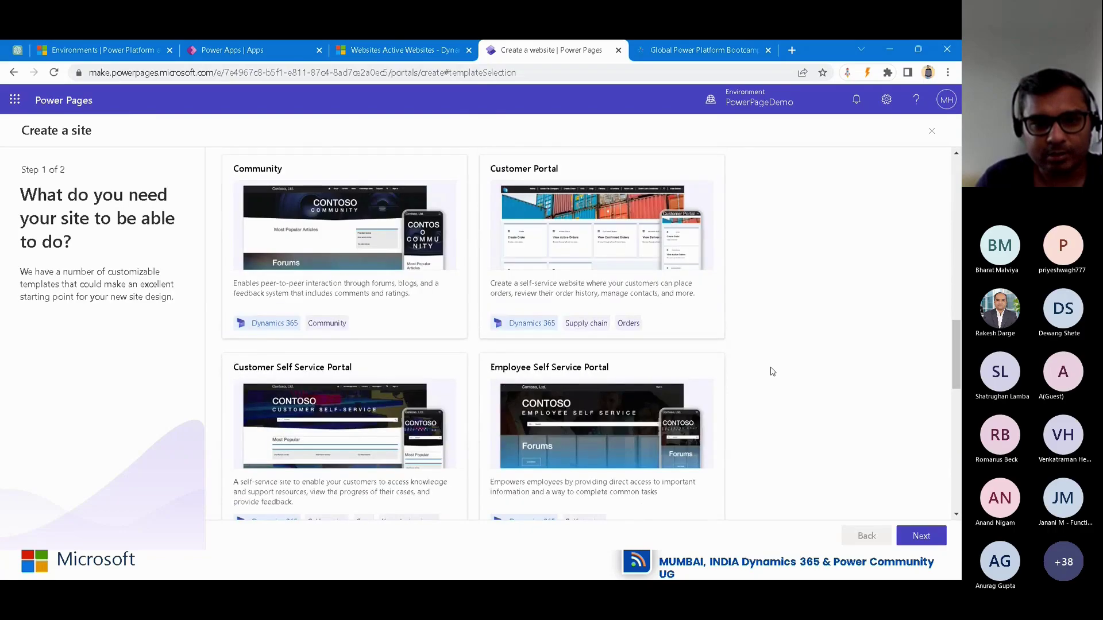
scroll(771, 372, "up", 10)
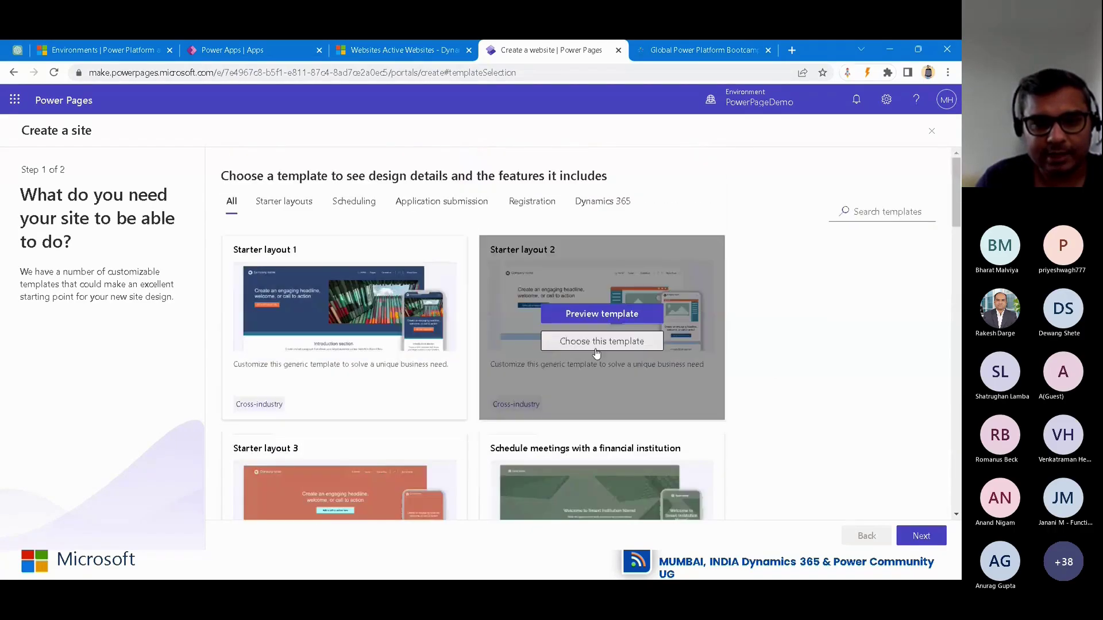
scroll(569, 395, "down", 3)
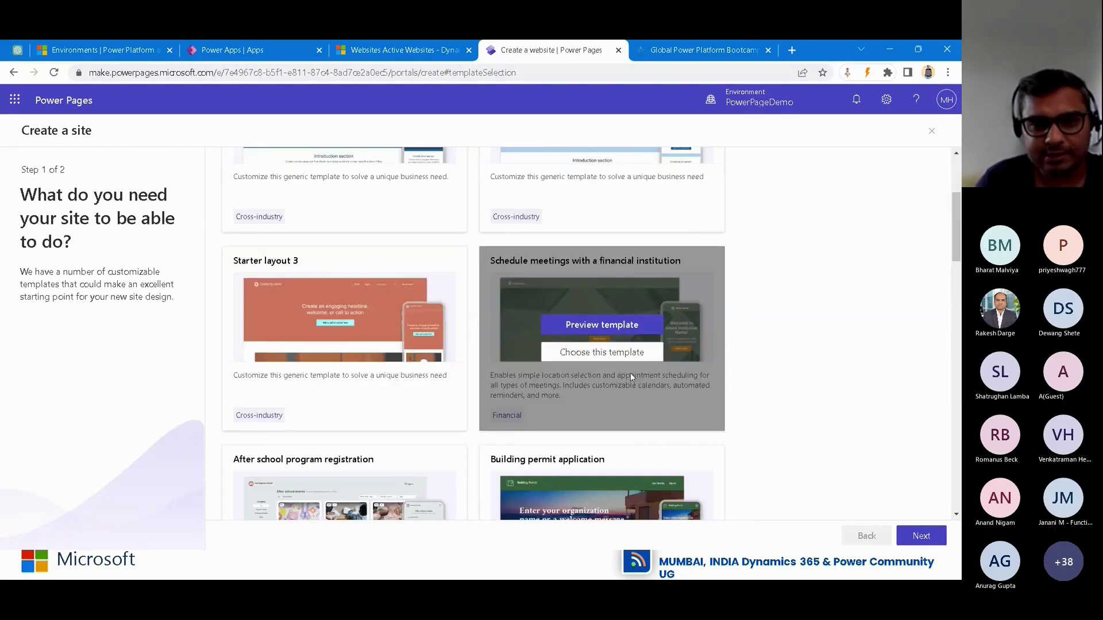
scroll(629, 374, "down", 3)
scroll(556, 396, "down", 3)
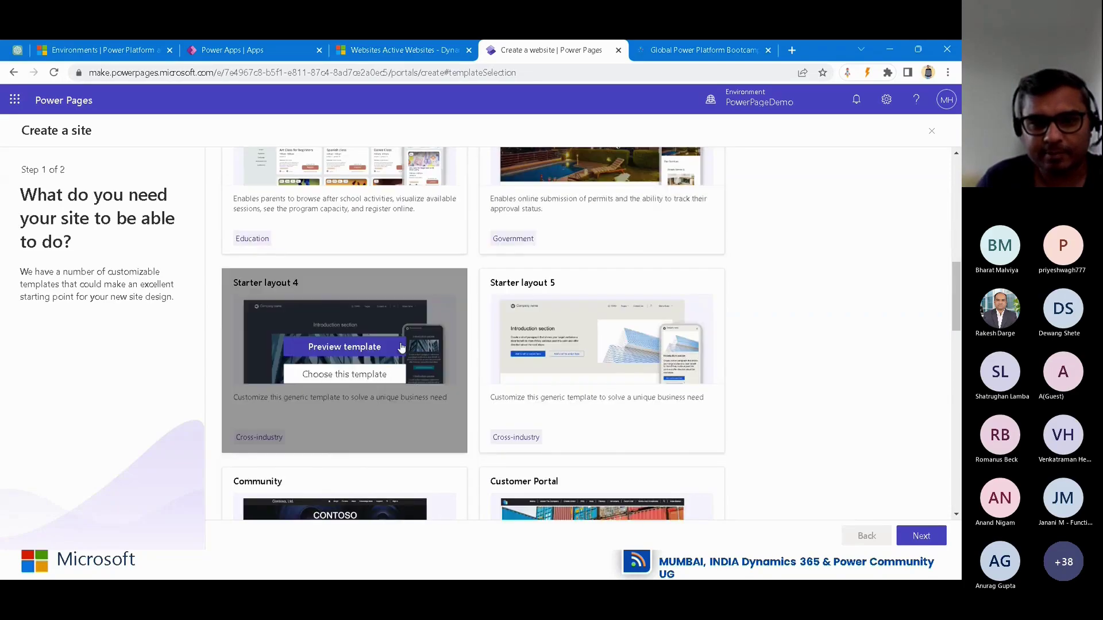
scroll(747, 410, "up", 9)
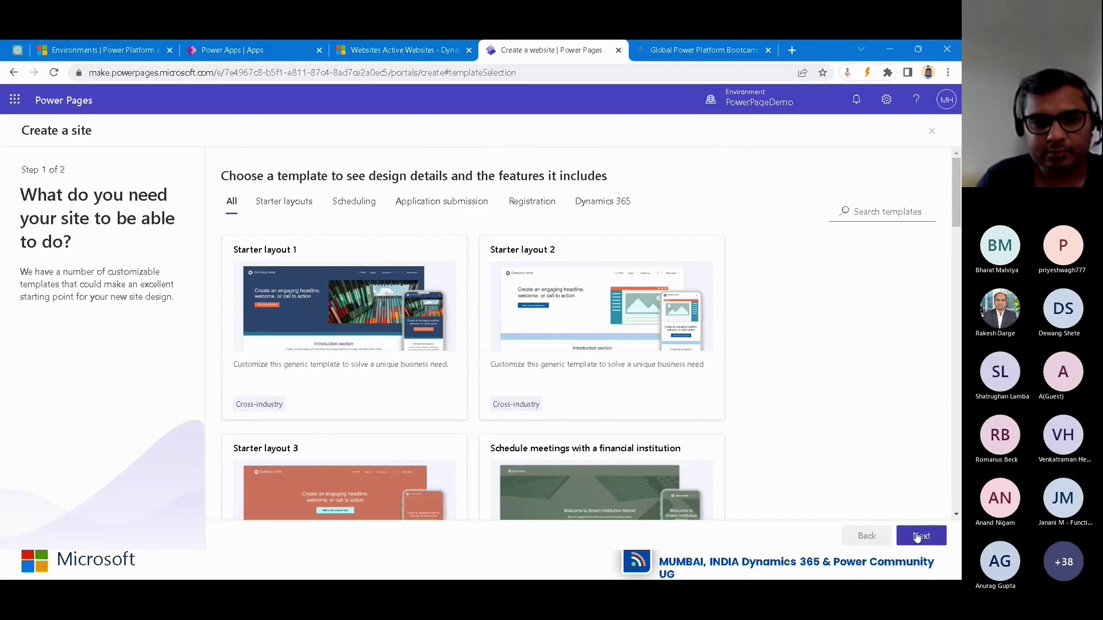
Review the site details page for the Starter layout 1 template, and leave site creation without creating the site
scroll(820, 410, "down", 20)
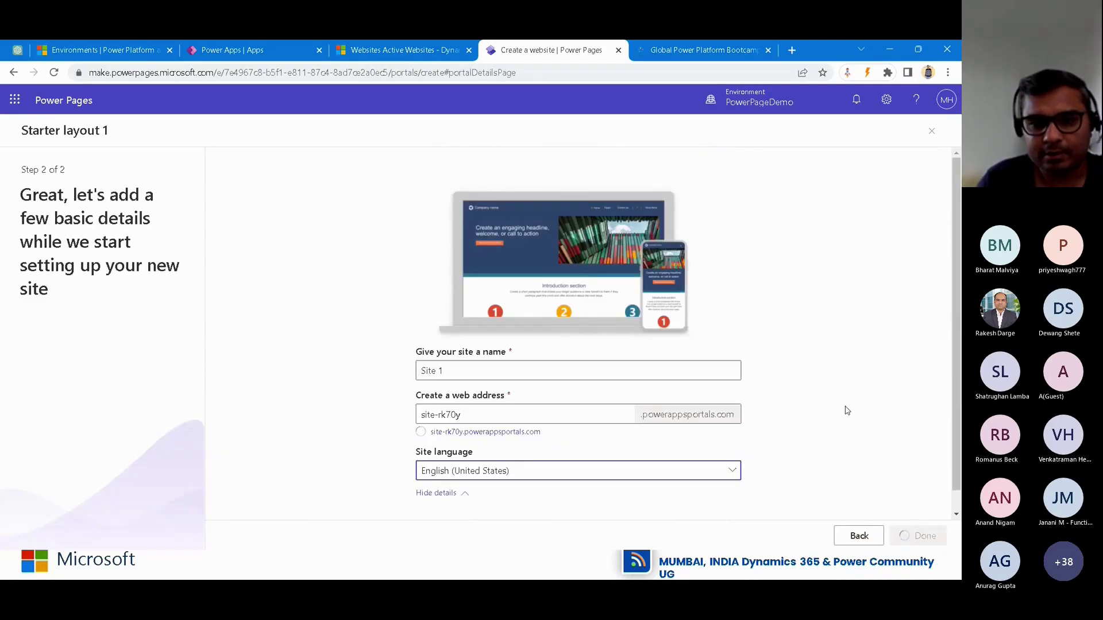
left_click(862, 535)
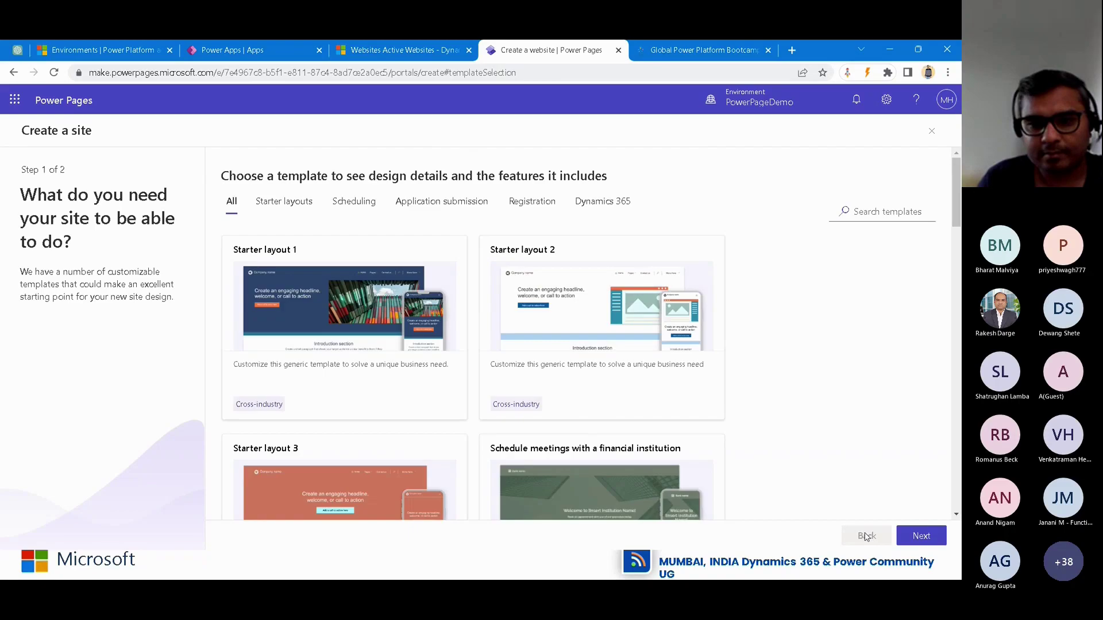
scroll(876, 438, "down", 4)
scroll(842, 426, "up", 5)
left_click(13, 72)
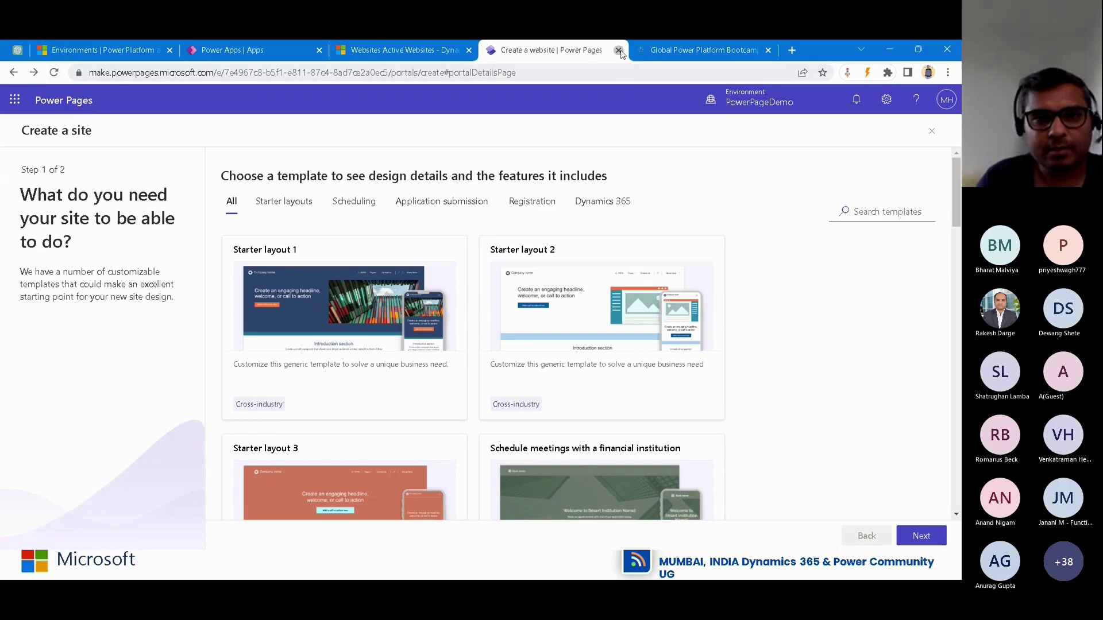
left_click(399, 50)
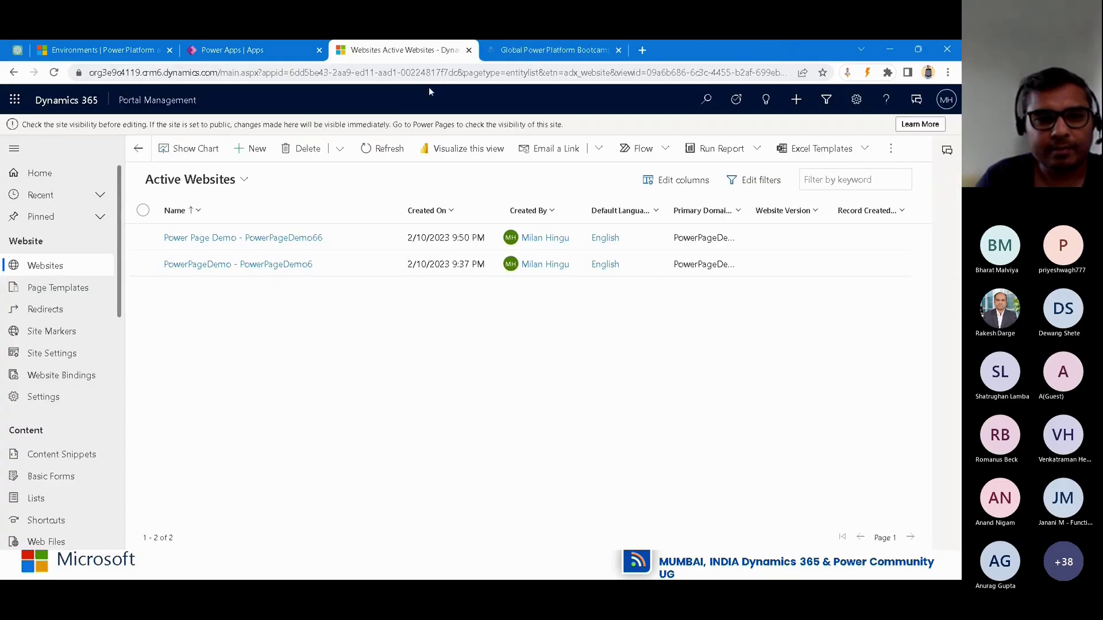
Open the Power Page Demo site for editing in the Power Pages design studio, dismiss the save error, and select the Home page
left_click(274, 51)
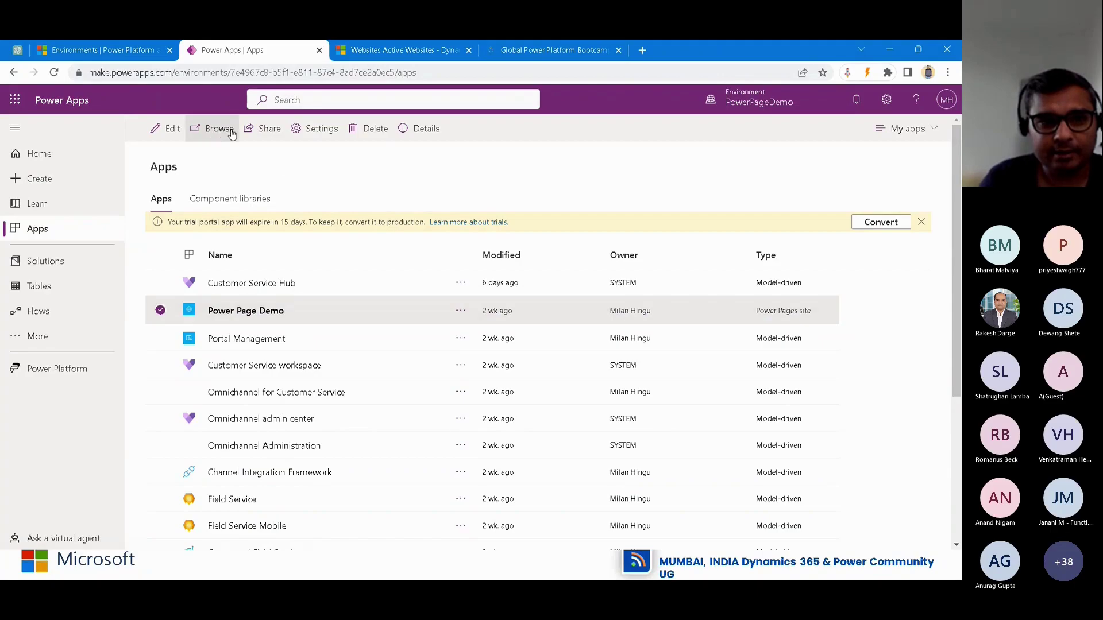
left_click(172, 129)
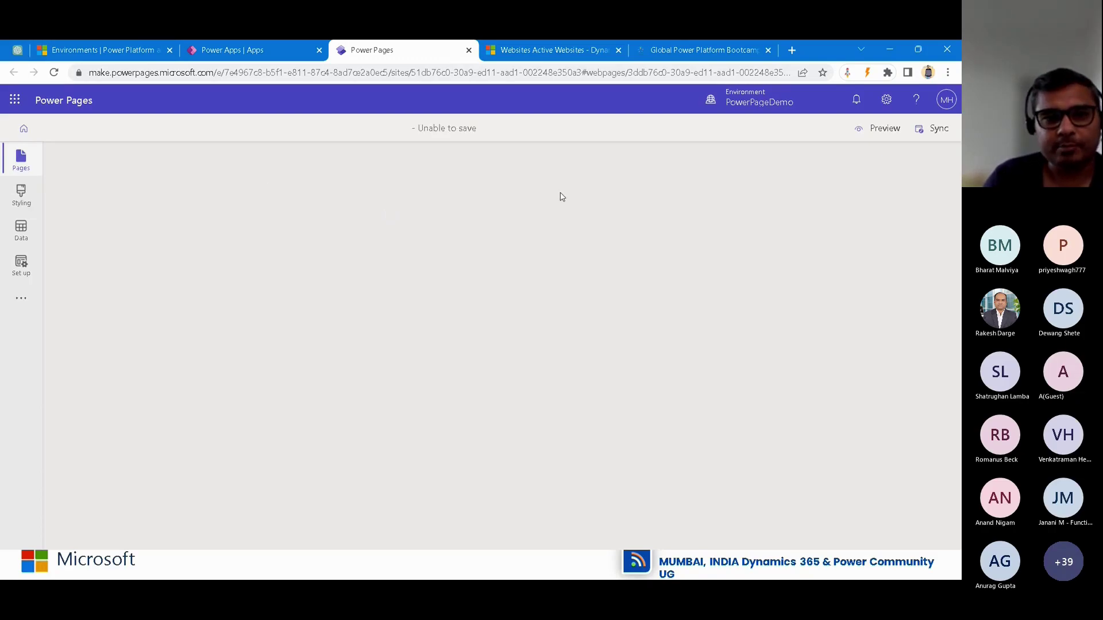
left_click(33, 154)
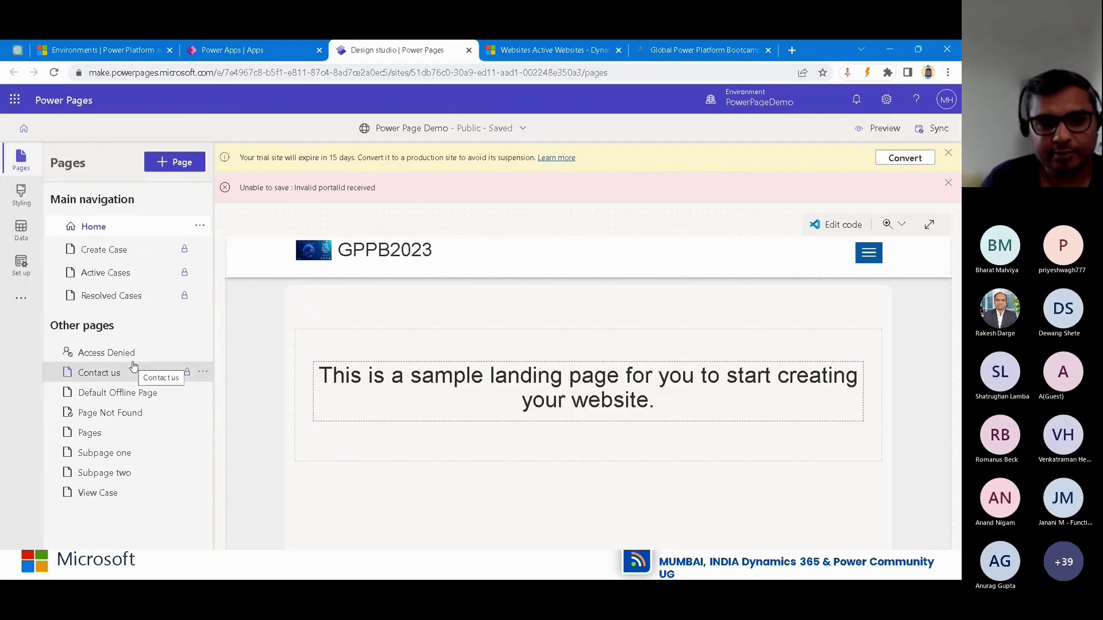
left_click(948, 186)
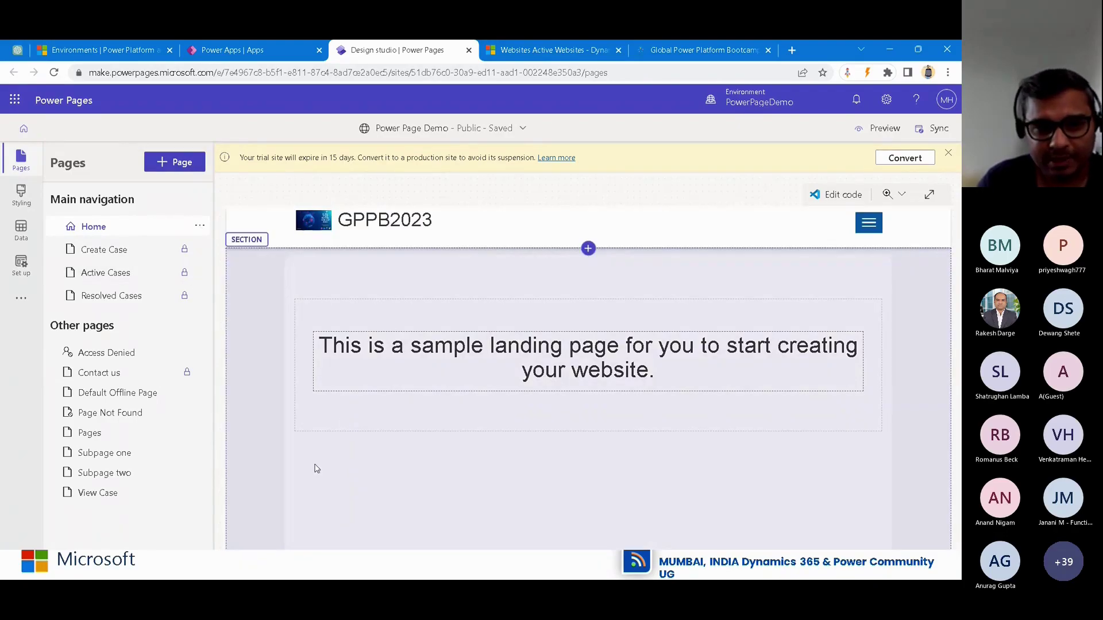
scroll(263, 411, "down", 1)
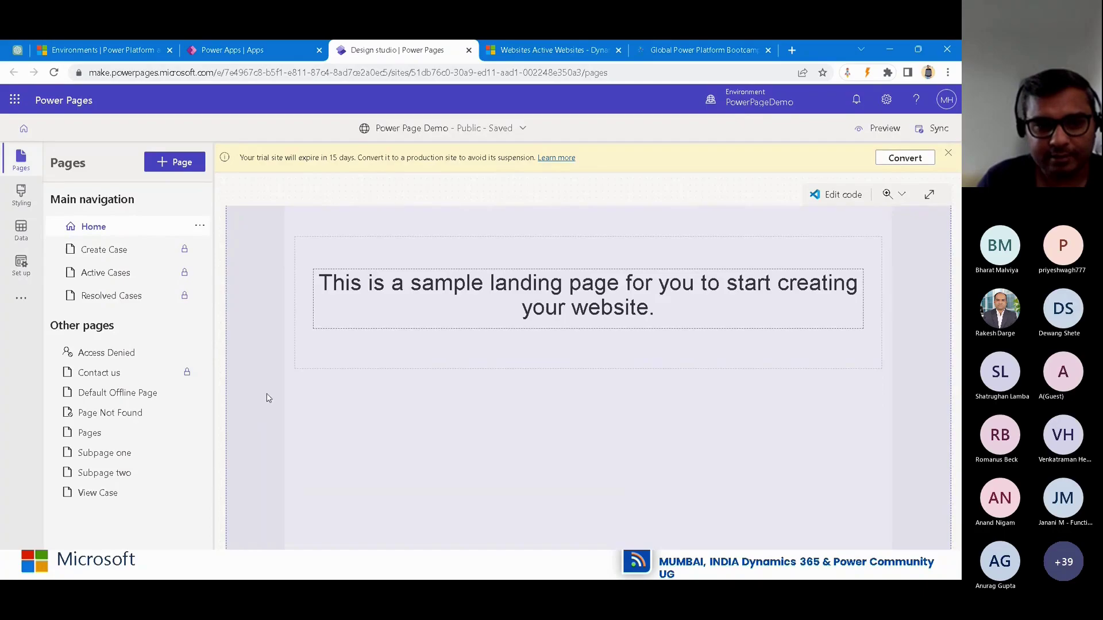
scroll(258, 398, "up", 1)
left_click(140, 226)
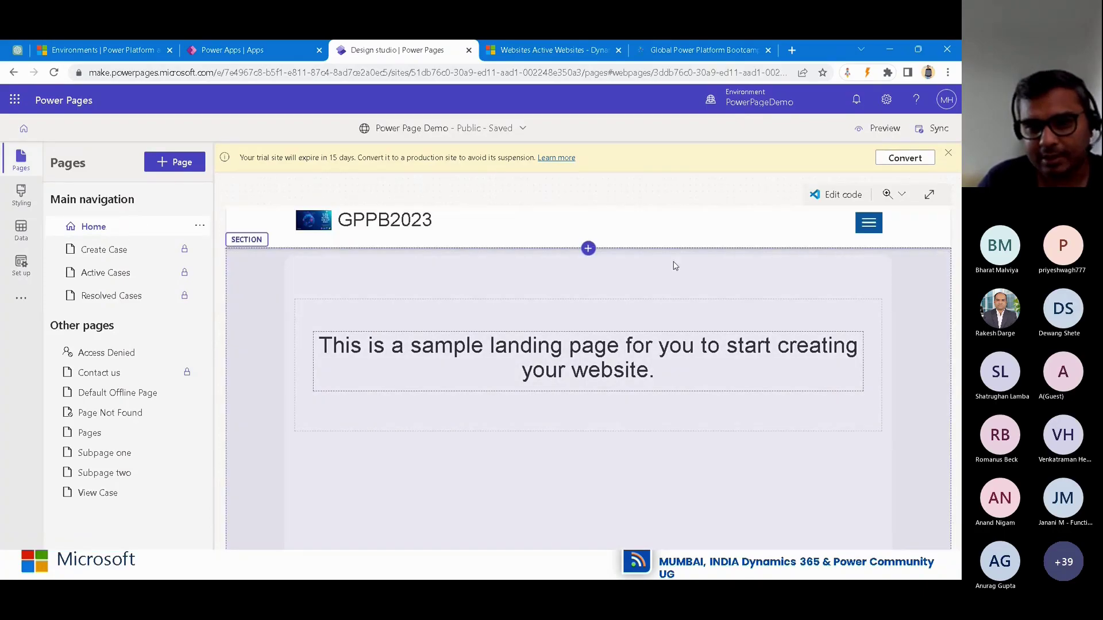
Try adding a Button component to the empty section at the end of the Home page, cancel its link settings, and delete it
scroll(864, 426, "down", 3)
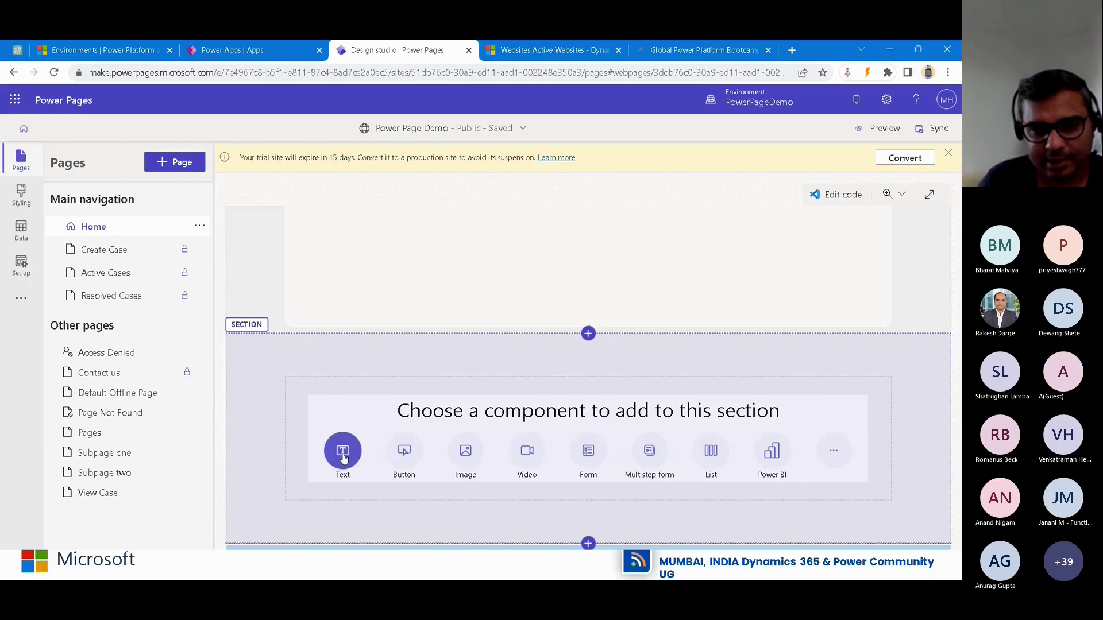
left_click(403, 454)
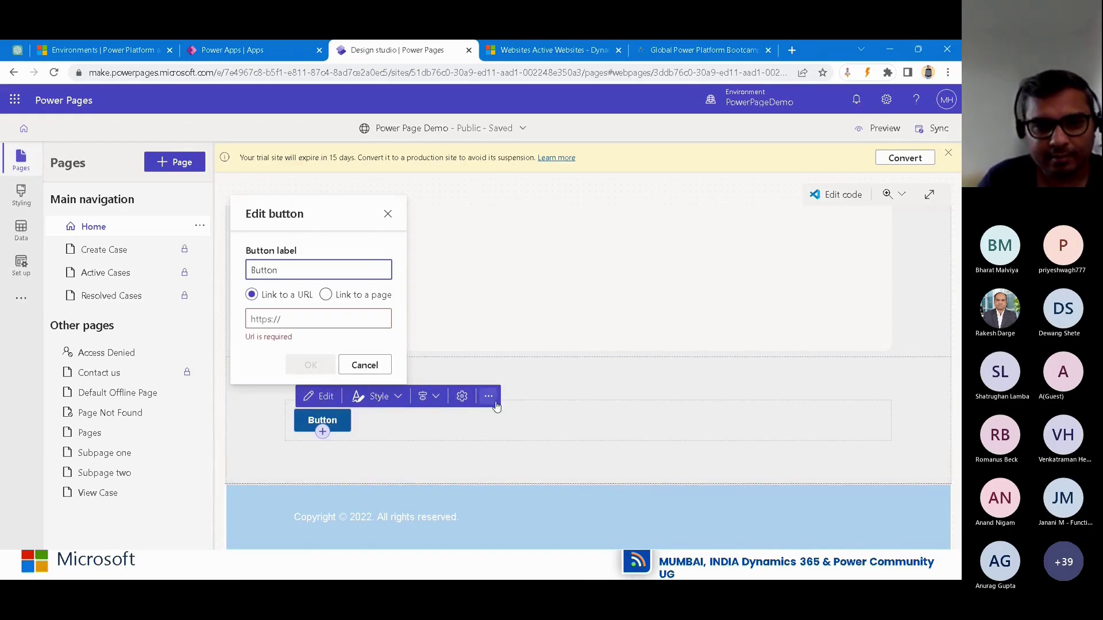
left_click(380, 368)
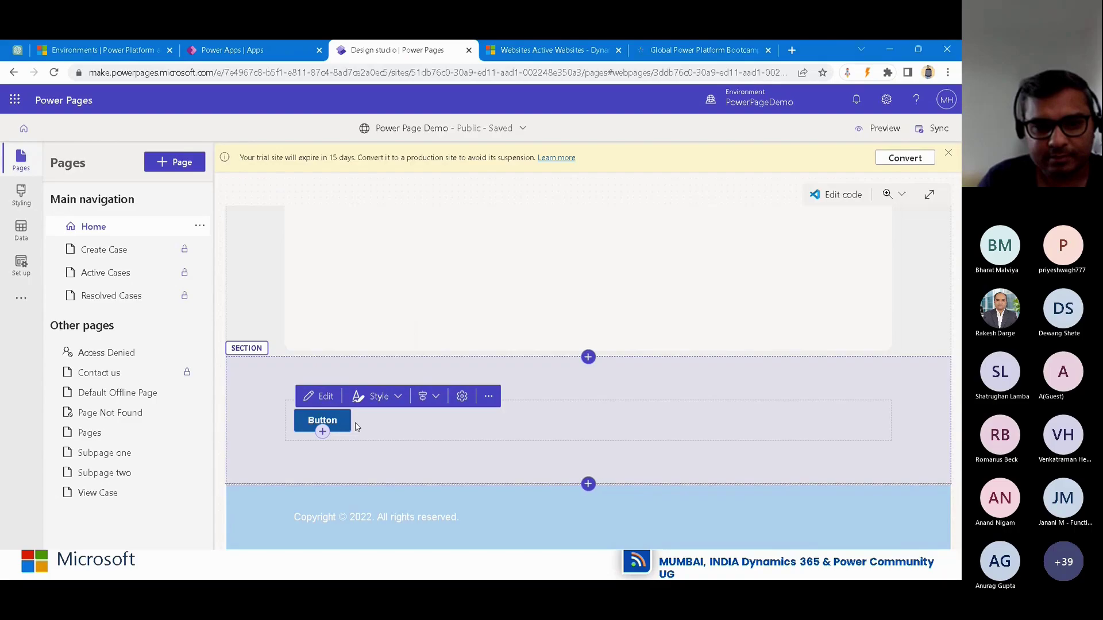
key("Delete")
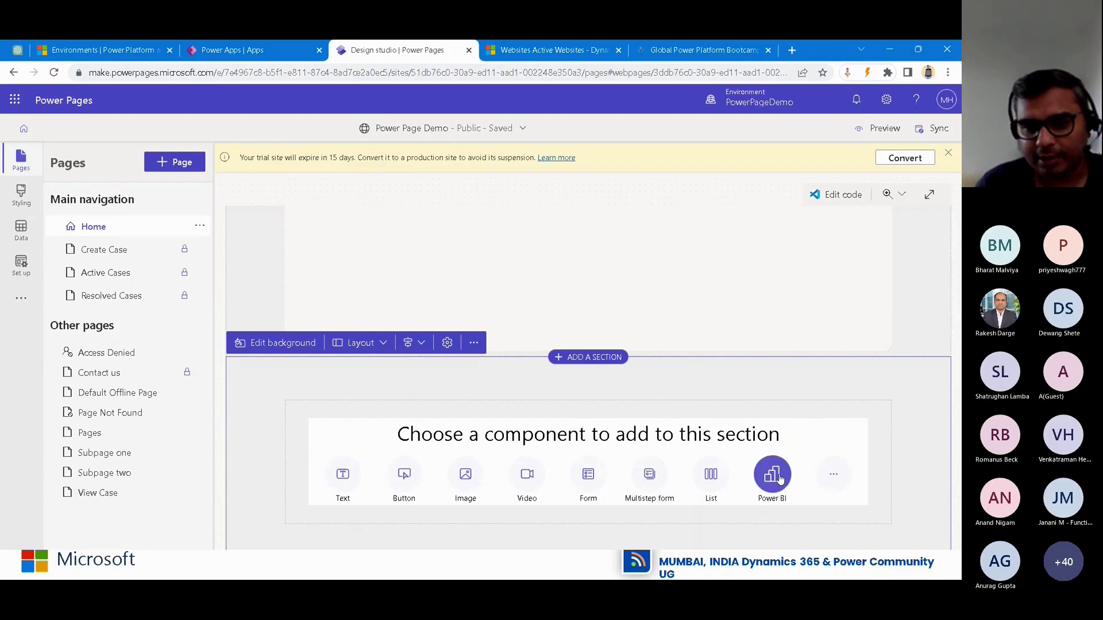
Show the additional components available for the empty section above the Home page's footer
left_click(834, 474)
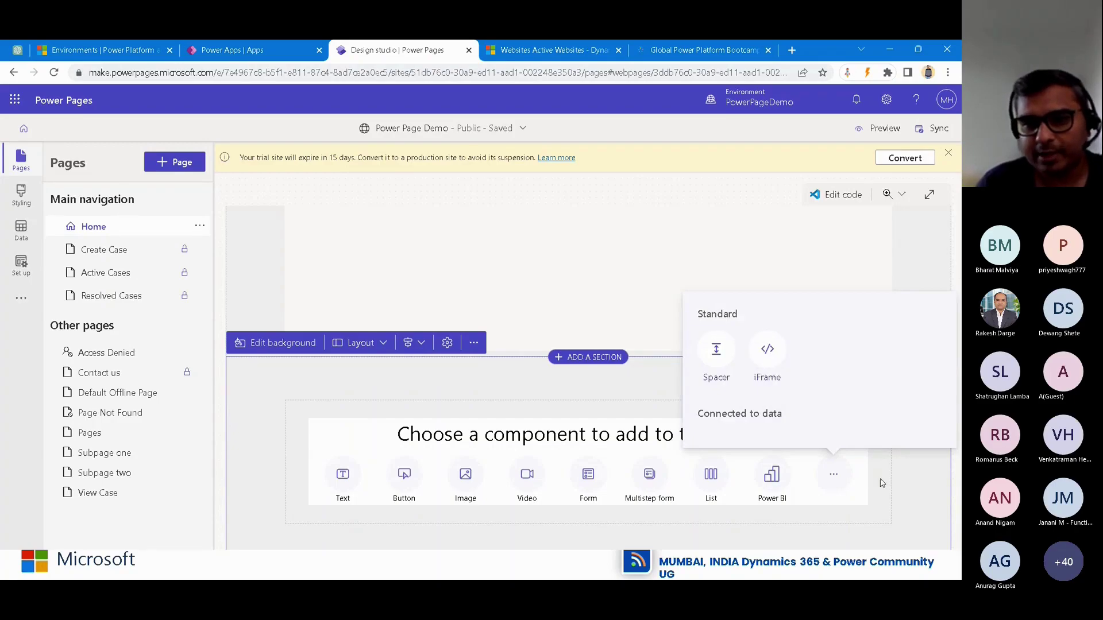
Close the list of additional components and look over the Home page from its header down
left_click(810, 355)
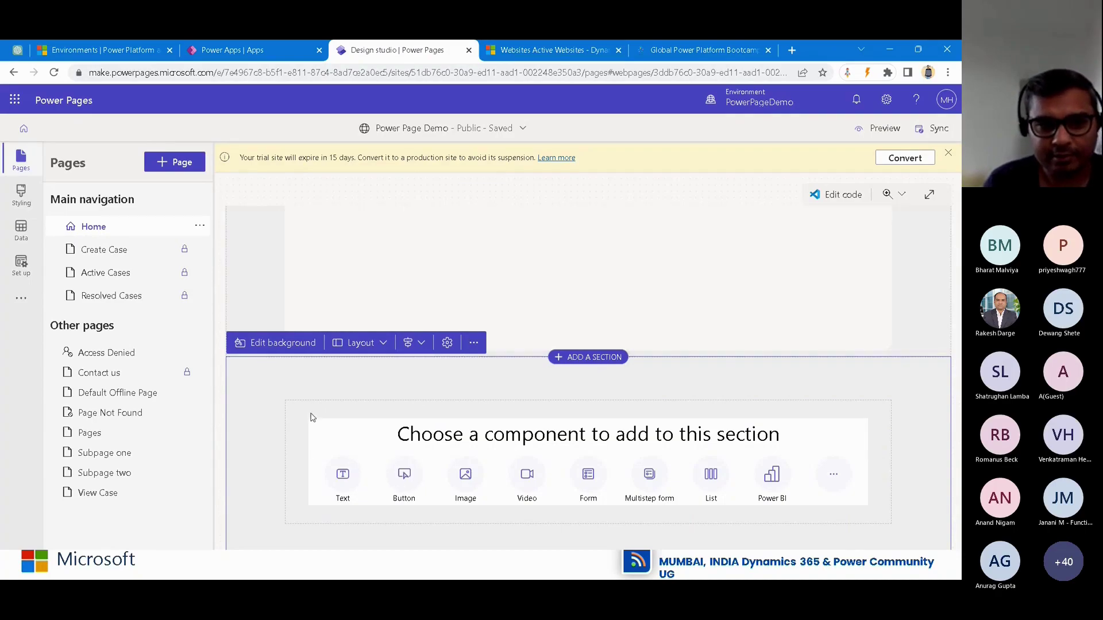
scroll(305, 457, "up", 5)
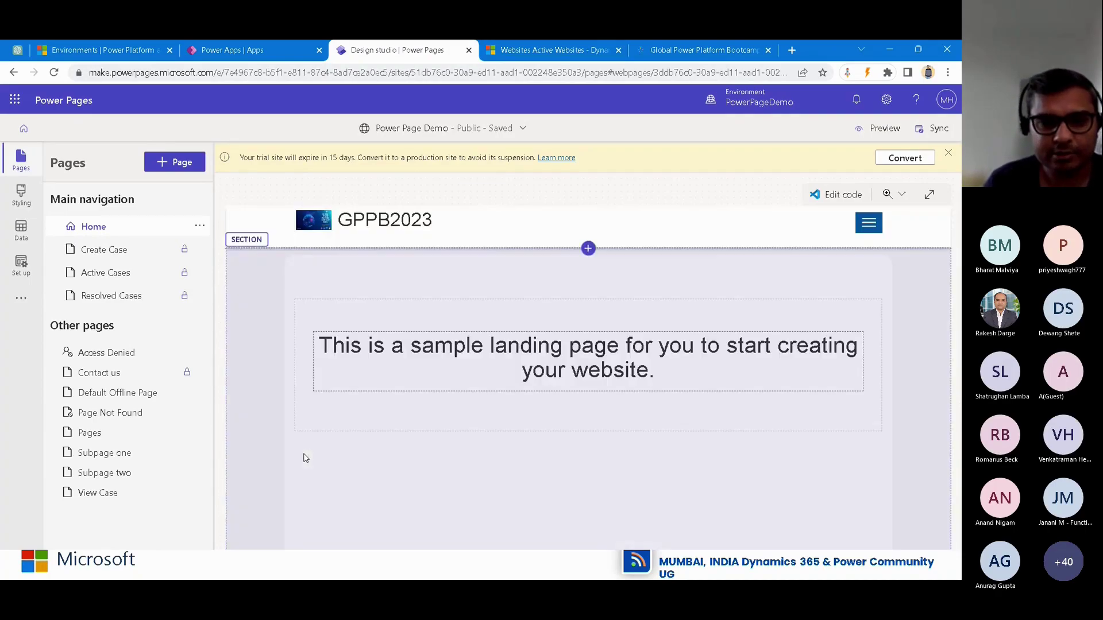
scroll(305, 458, "down", 5)
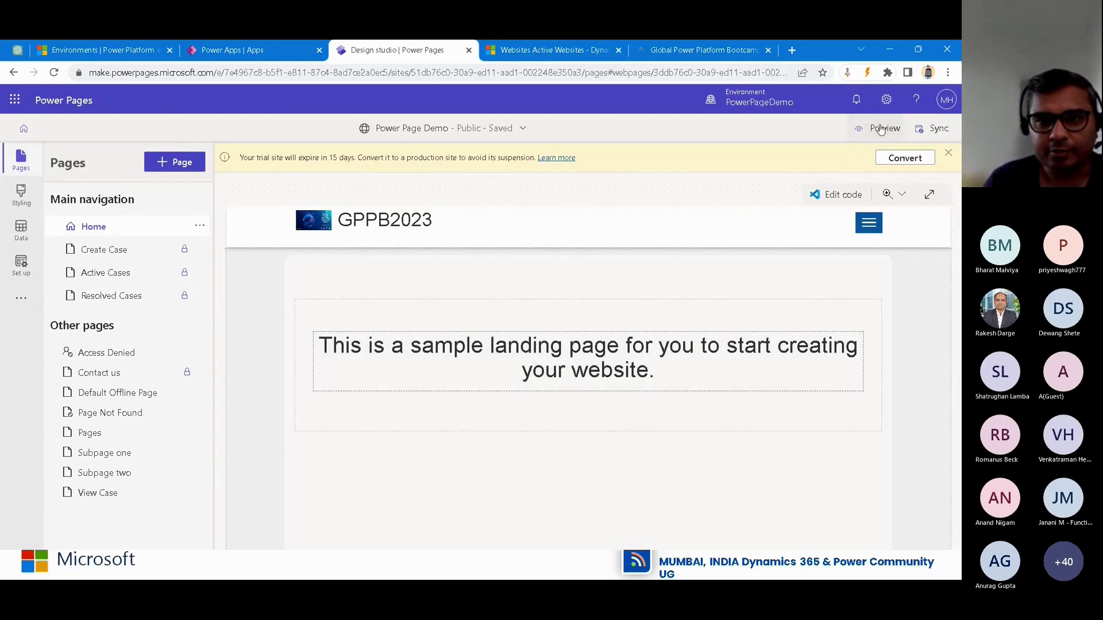
Launch the desktop preview of the site, and select the Create Case page in the design studio
left_click(878, 128)
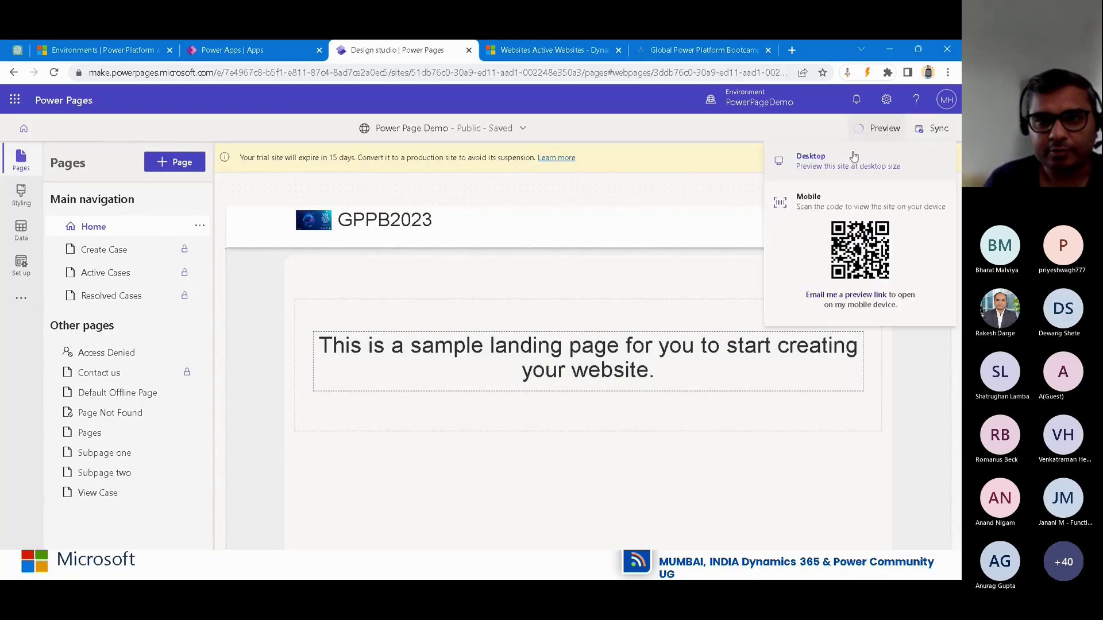
left_click(849, 213)
left_click(368, 52)
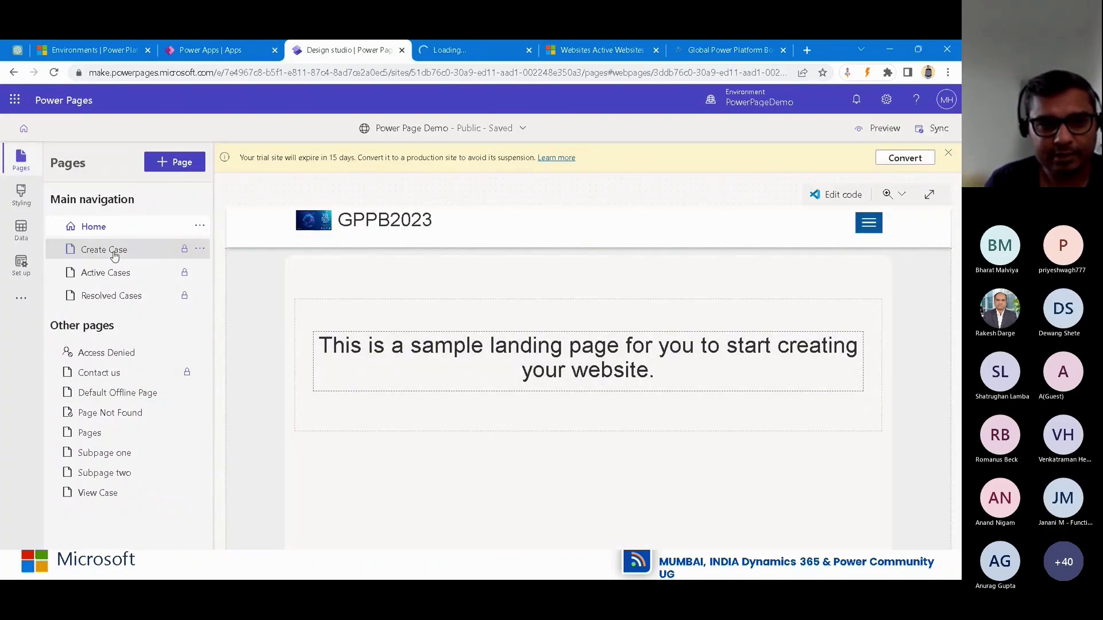
left_click(113, 249)
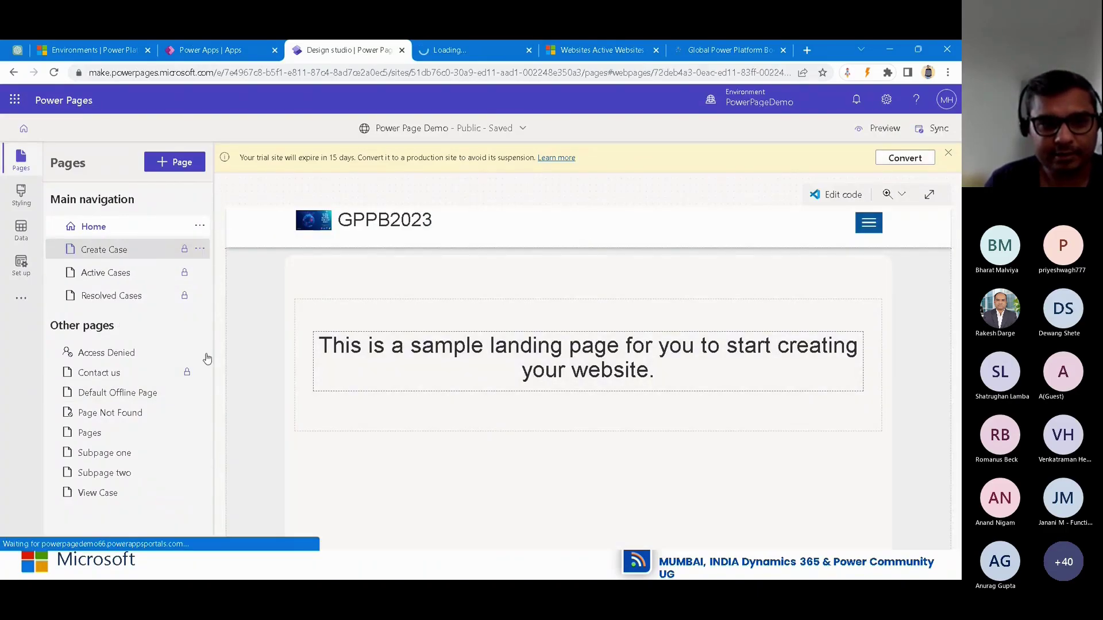
left_click(113, 250)
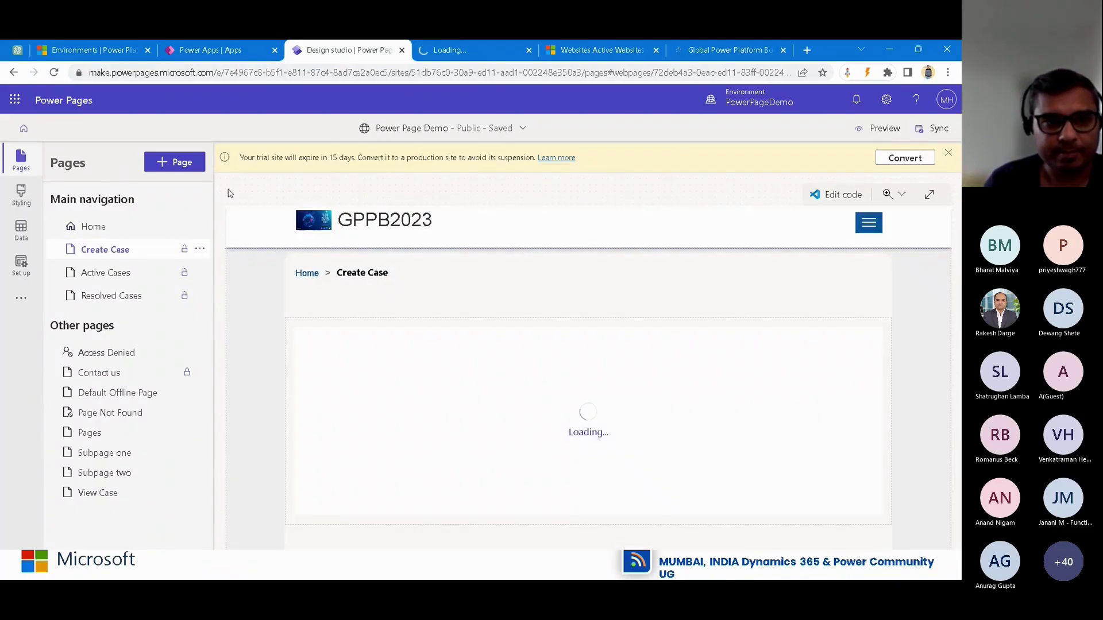
Switch to Power Apps and open the Portal Management app from the apps list
left_click(241, 50)
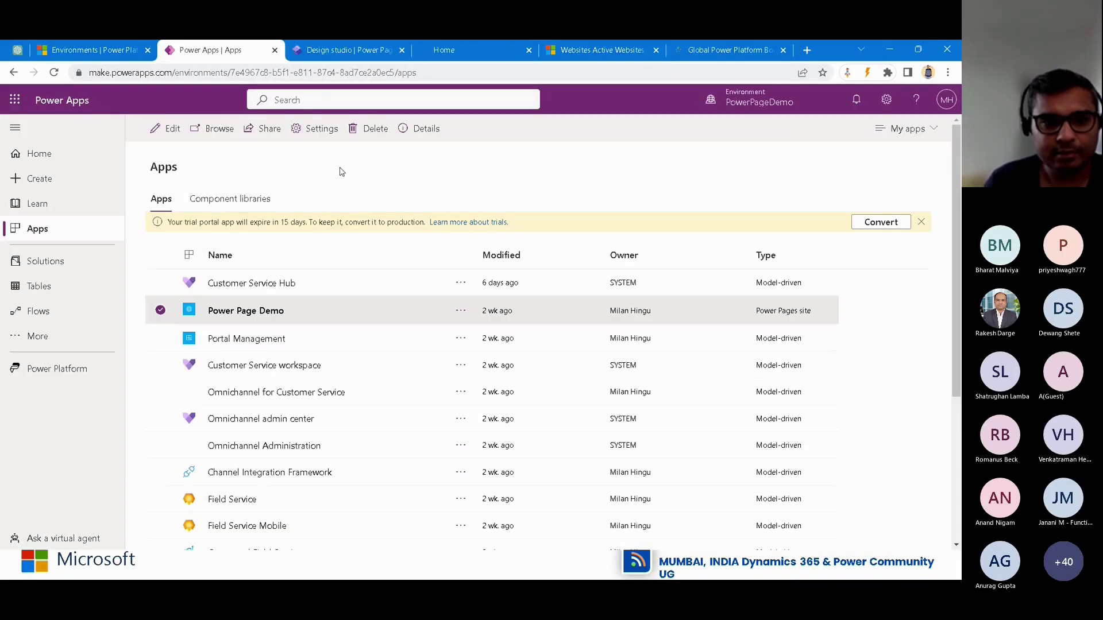
left_click(372, 310)
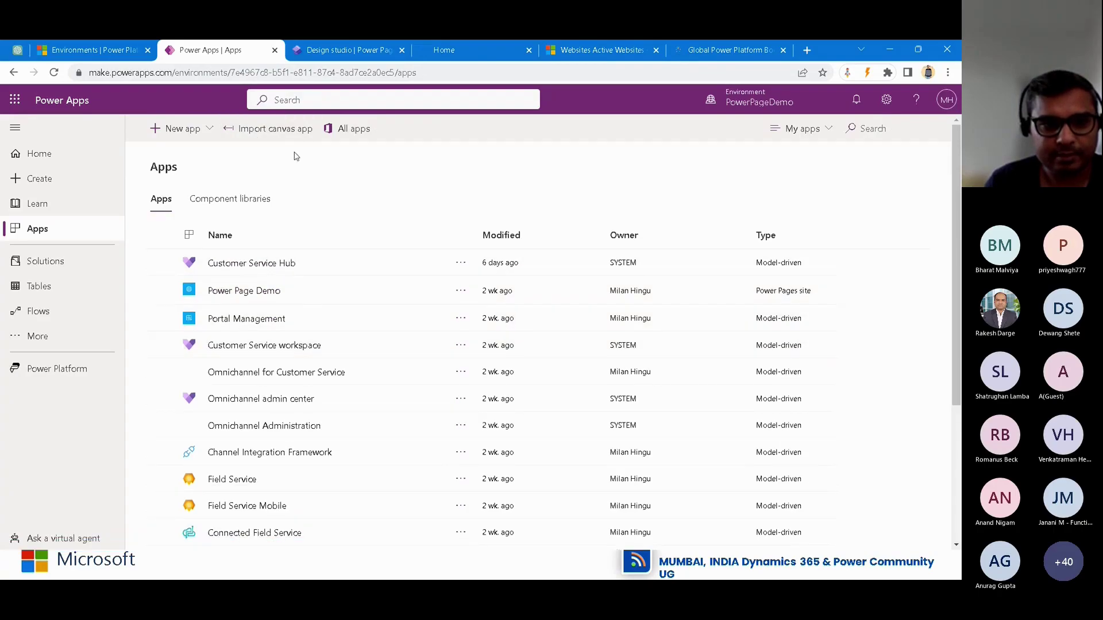
left_click(161, 318)
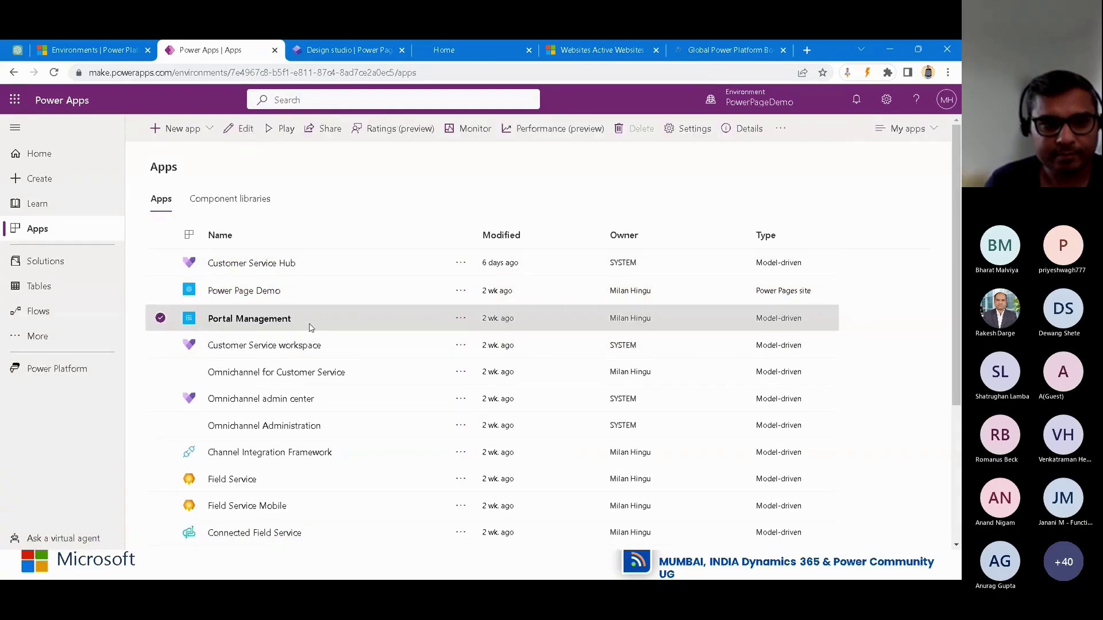
left_click(246, 130)
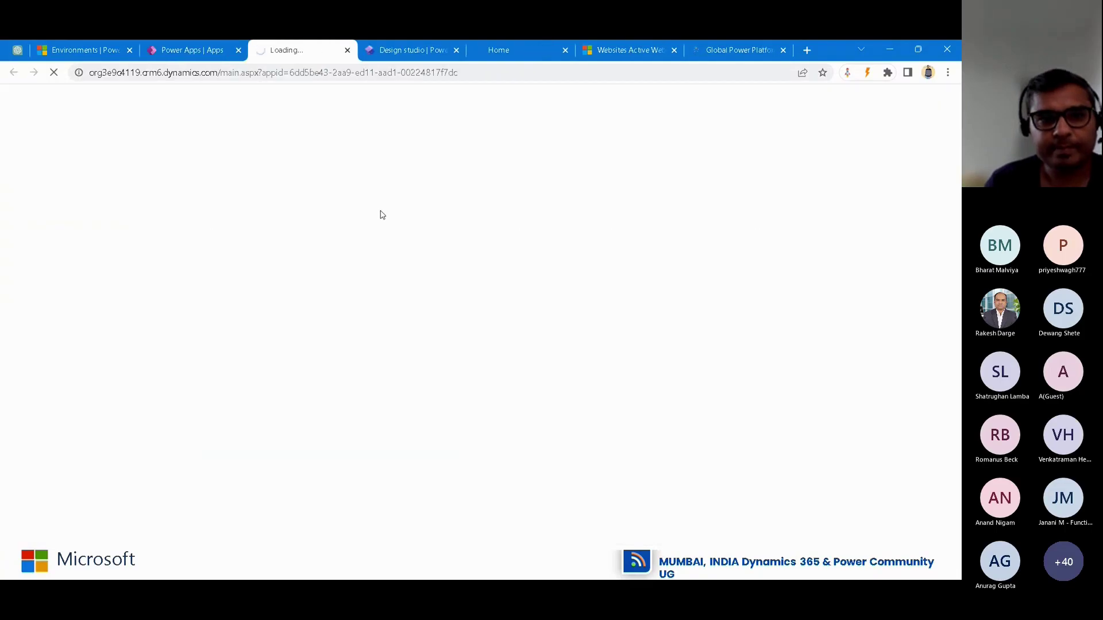
left_click(416, 50)
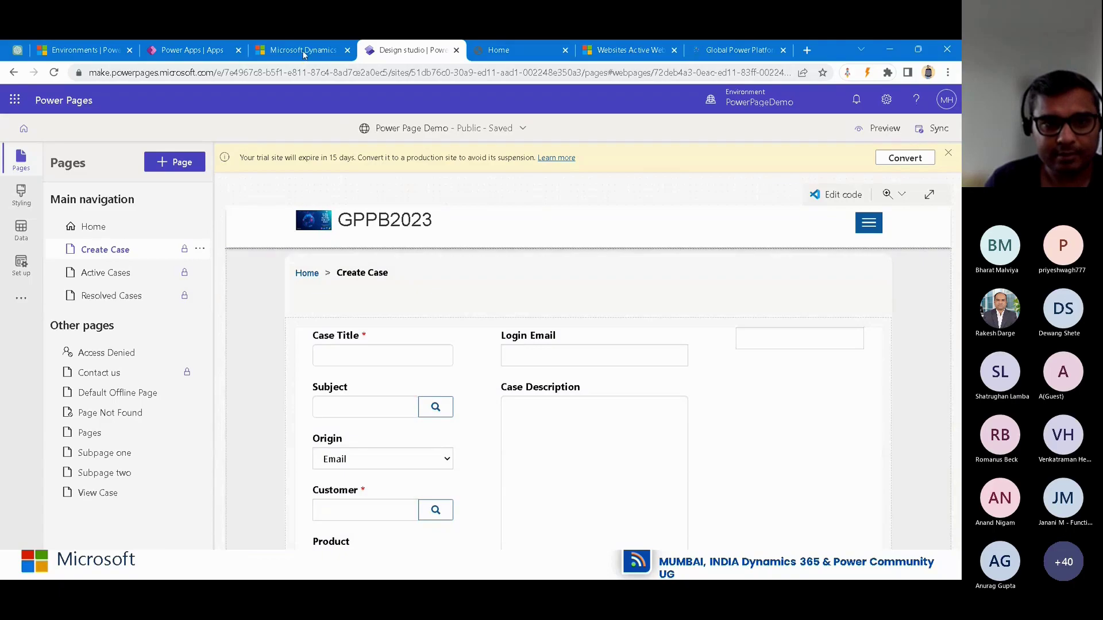
left_click(302, 50)
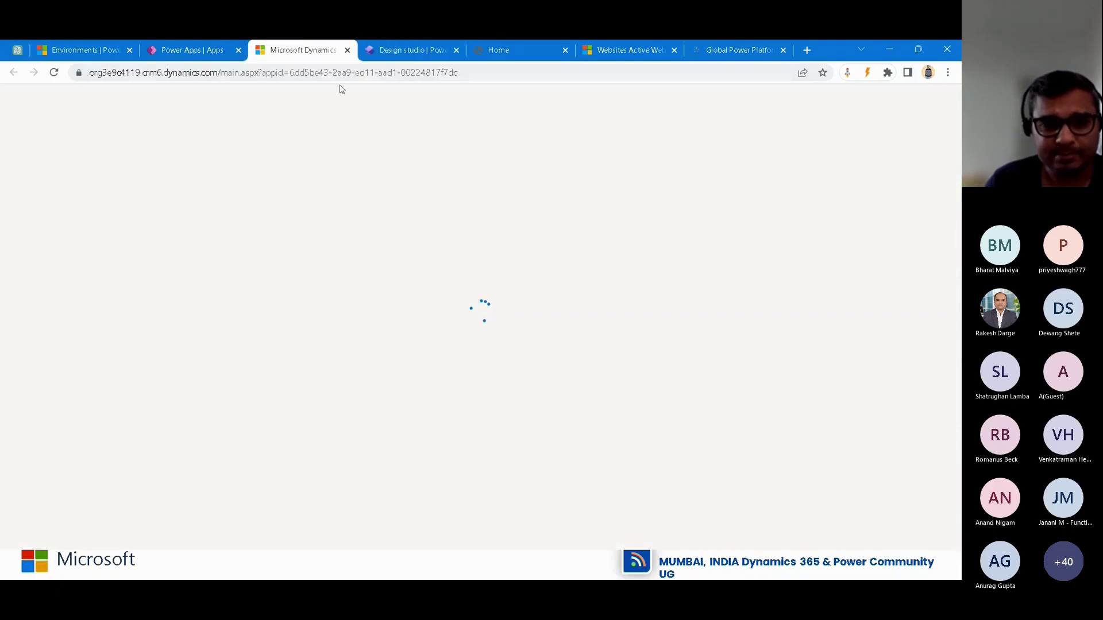
left_click(411, 50)
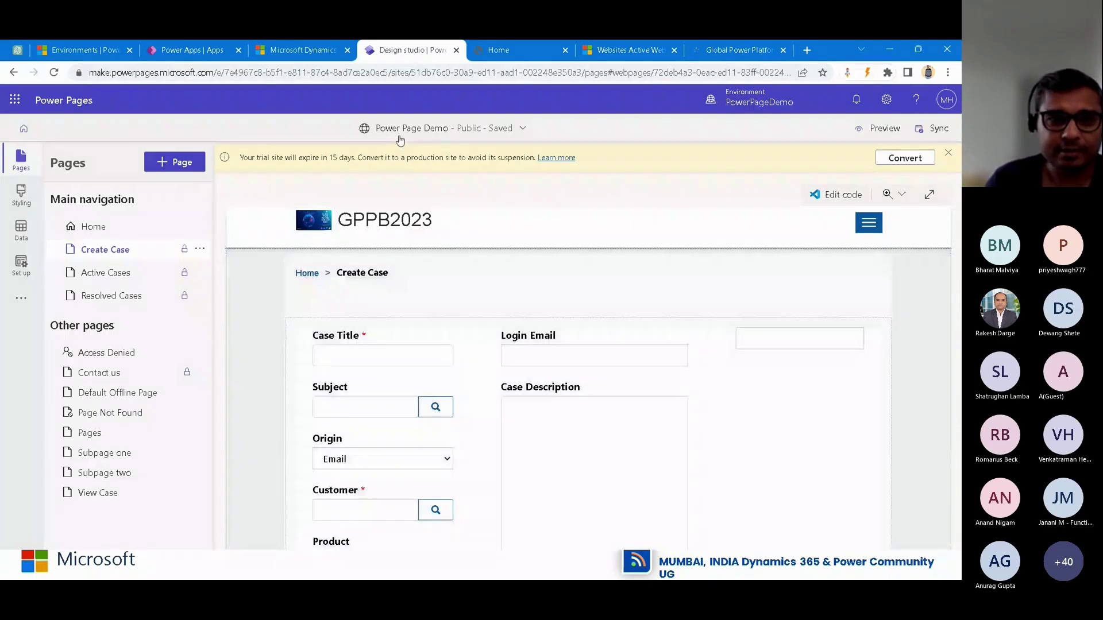
left_click(303, 50)
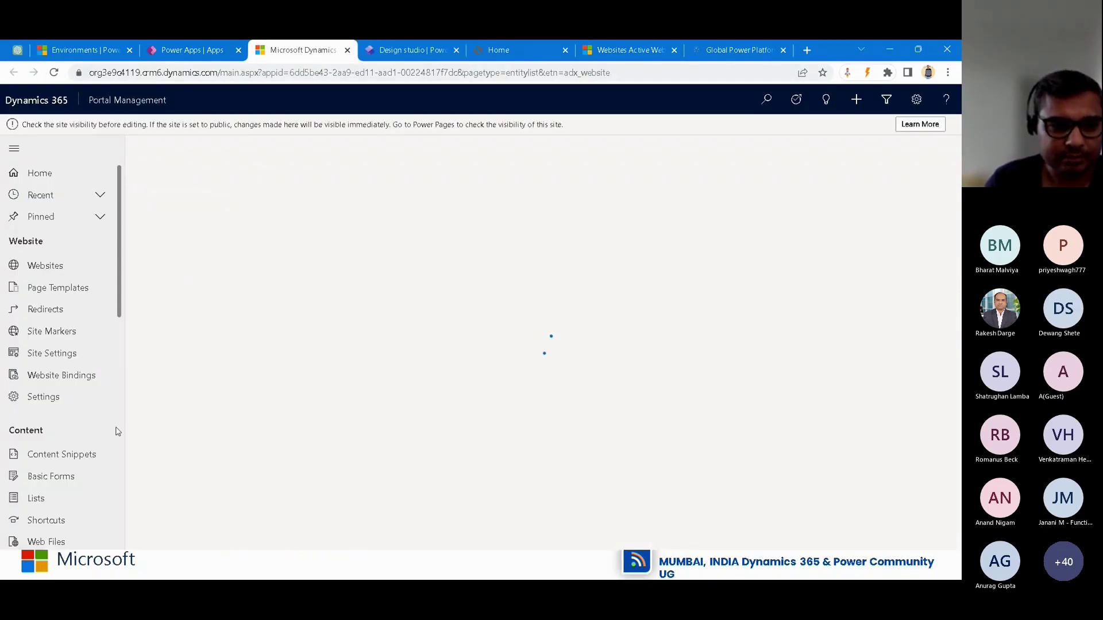
View the Basic Forms and Websites lists in Portal Management
left_click(56, 480)
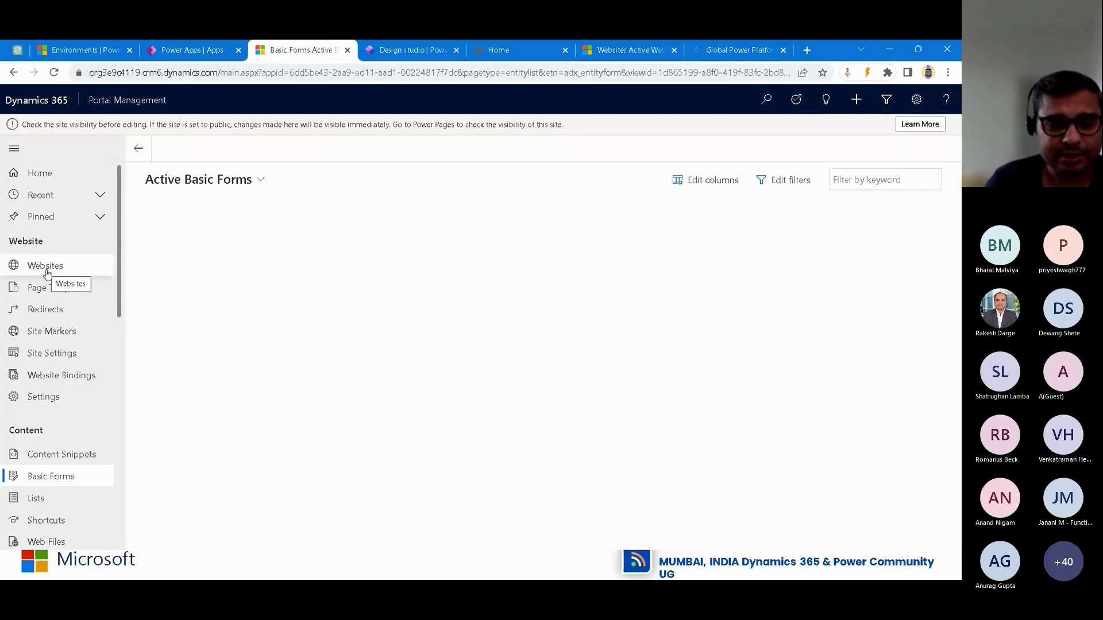
left_click(64, 267)
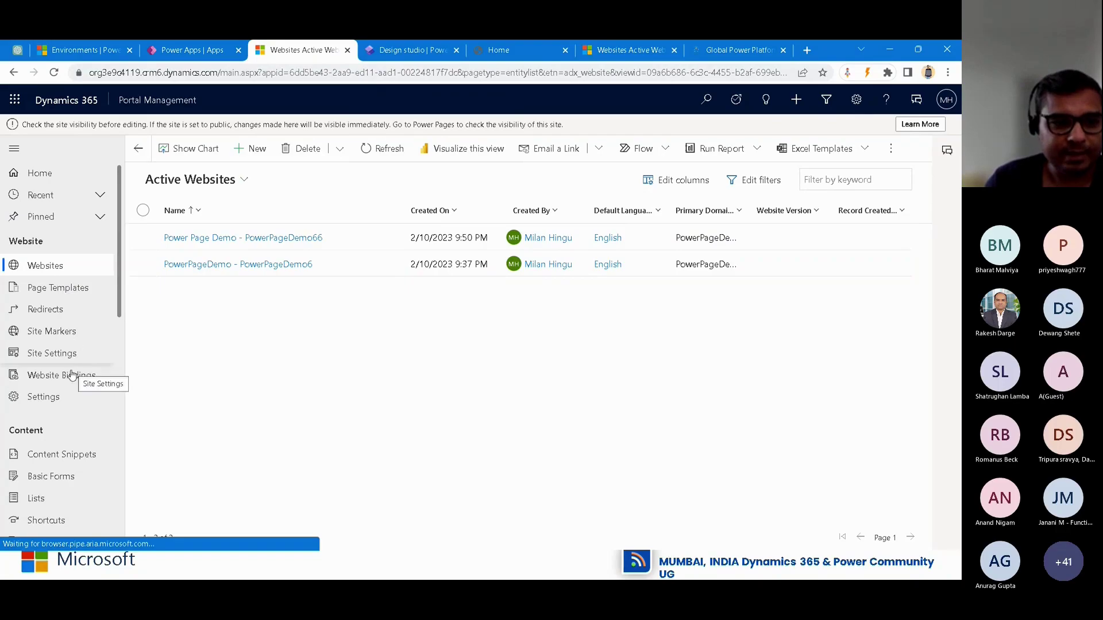
scroll(65, 439, "down", 2)
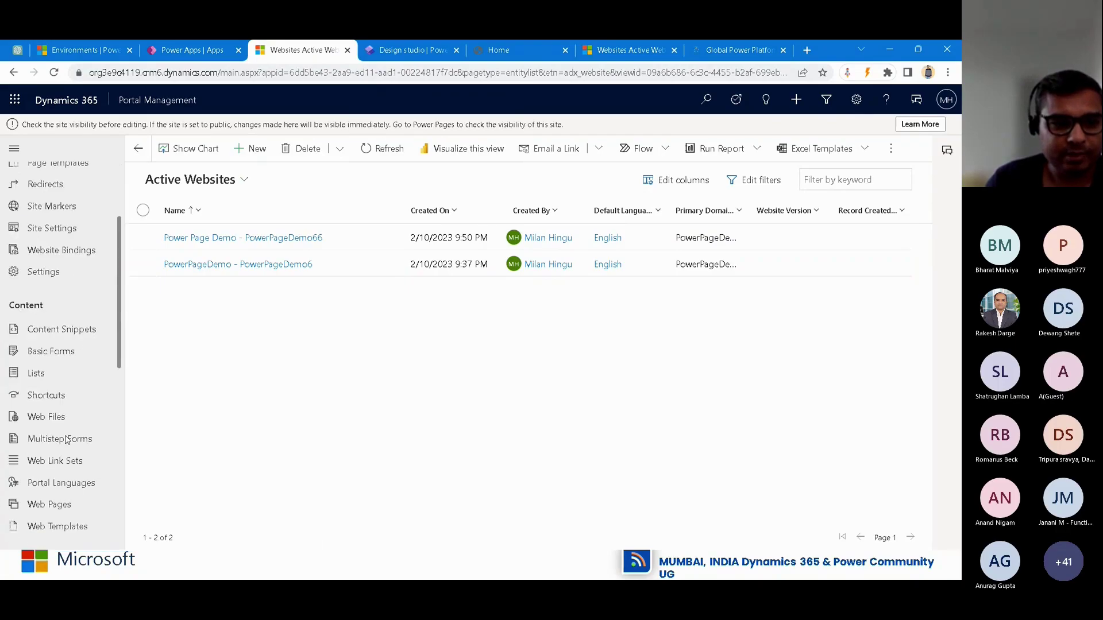
Open the Create Case Basic Form record and review its general settings and Basic Form Metadata
left_click(69, 356)
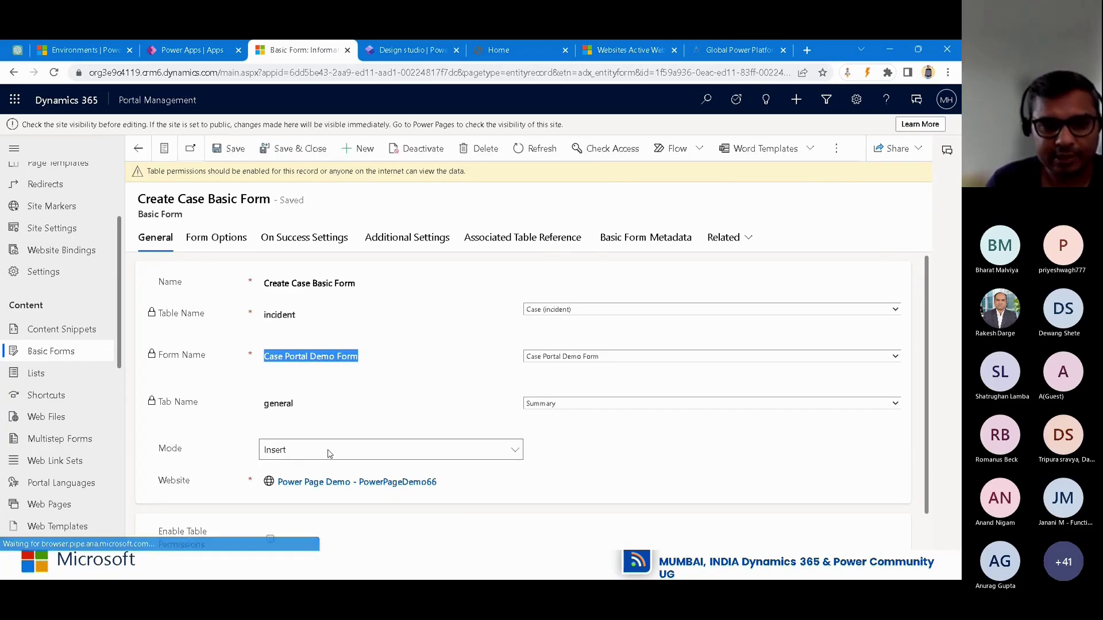
left_click(583, 475)
scroll(583, 473, "down", 1)
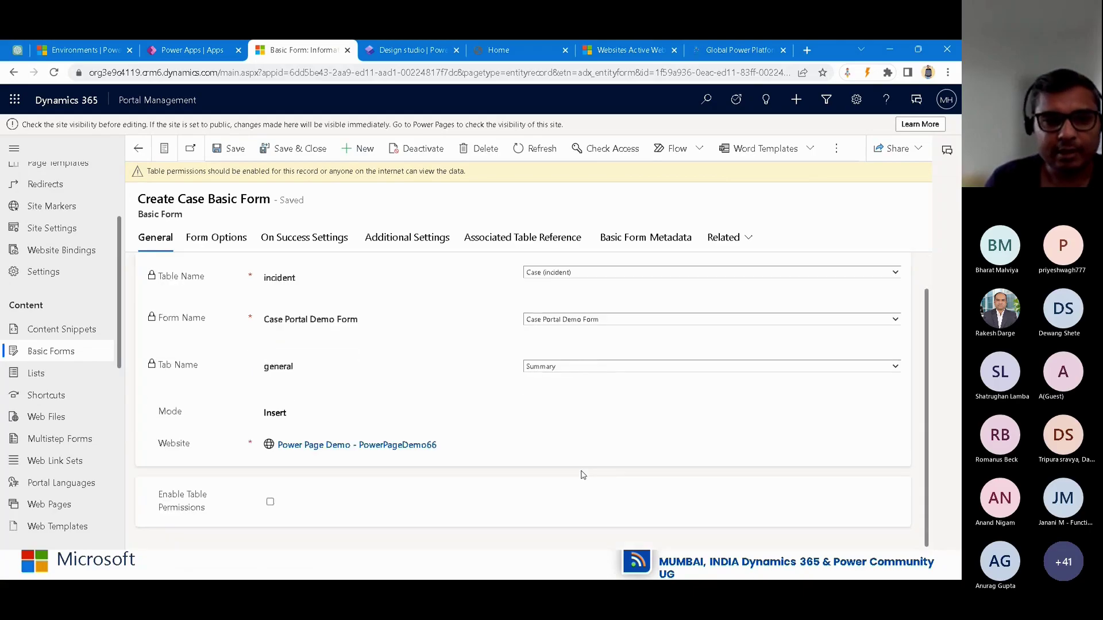
scroll(583, 473, "up", 1)
left_click(615, 244)
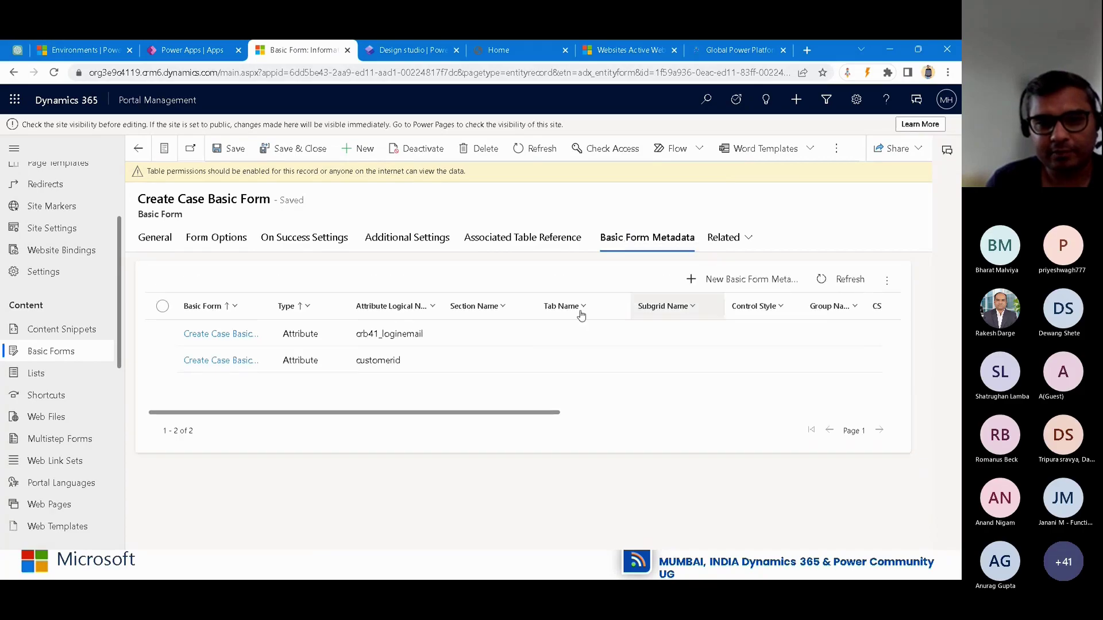
Switch to the previewed GPPB2023 site and open its Create Case page
left_click(505, 52)
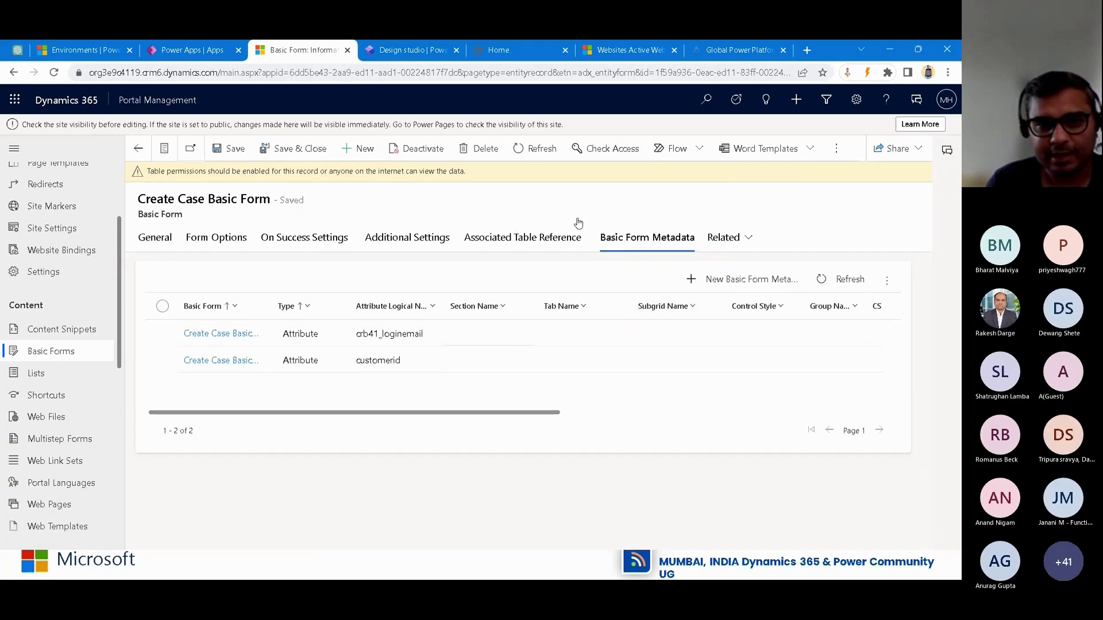
left_click(396, 104)
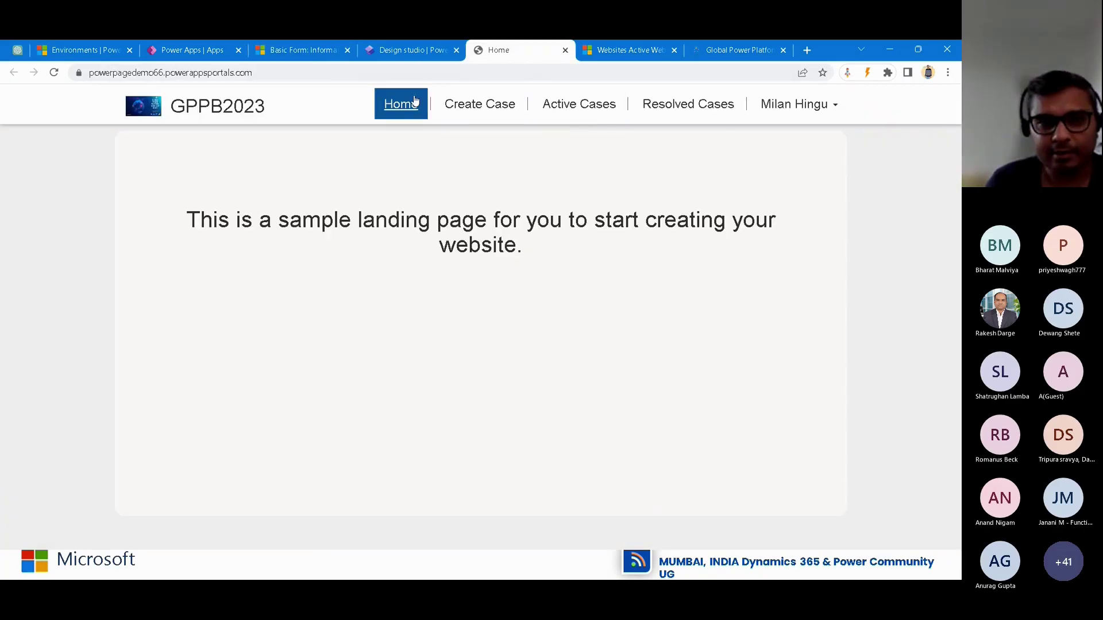
left_click(486, 105)
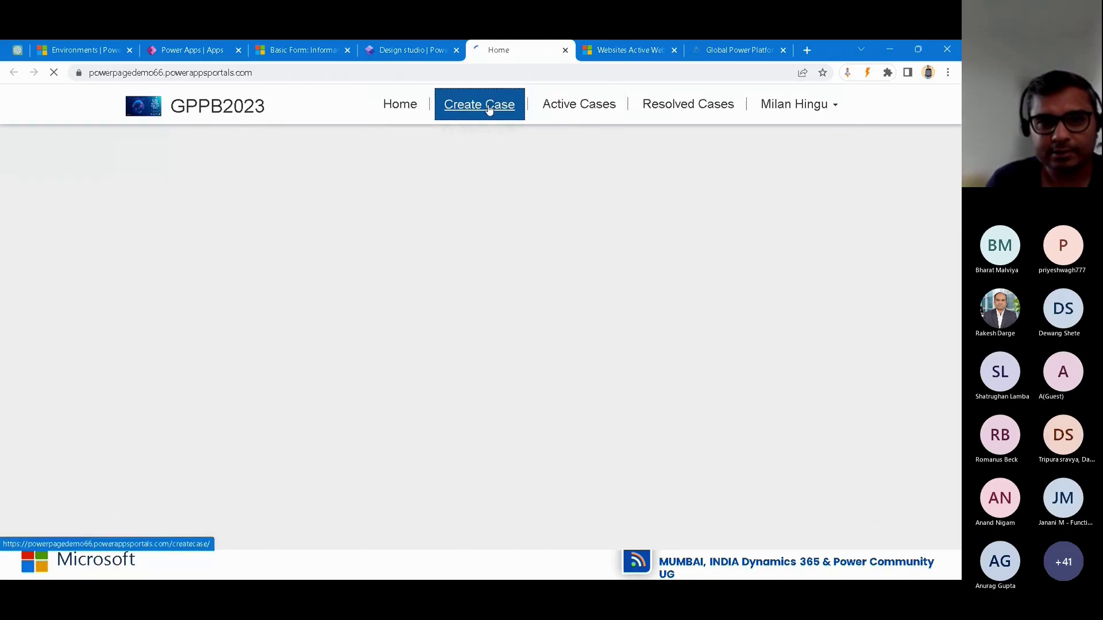
Return to Portal Management and review the Additional Settings of the Create Case Basic Form
left_click(306, 50)
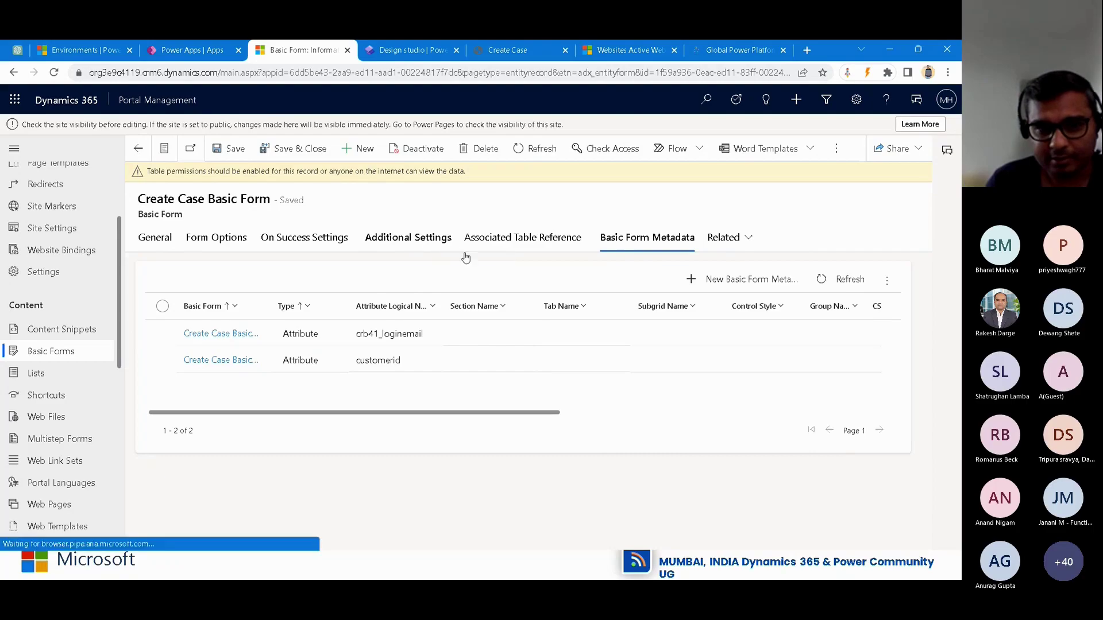
left_click(408, 238)
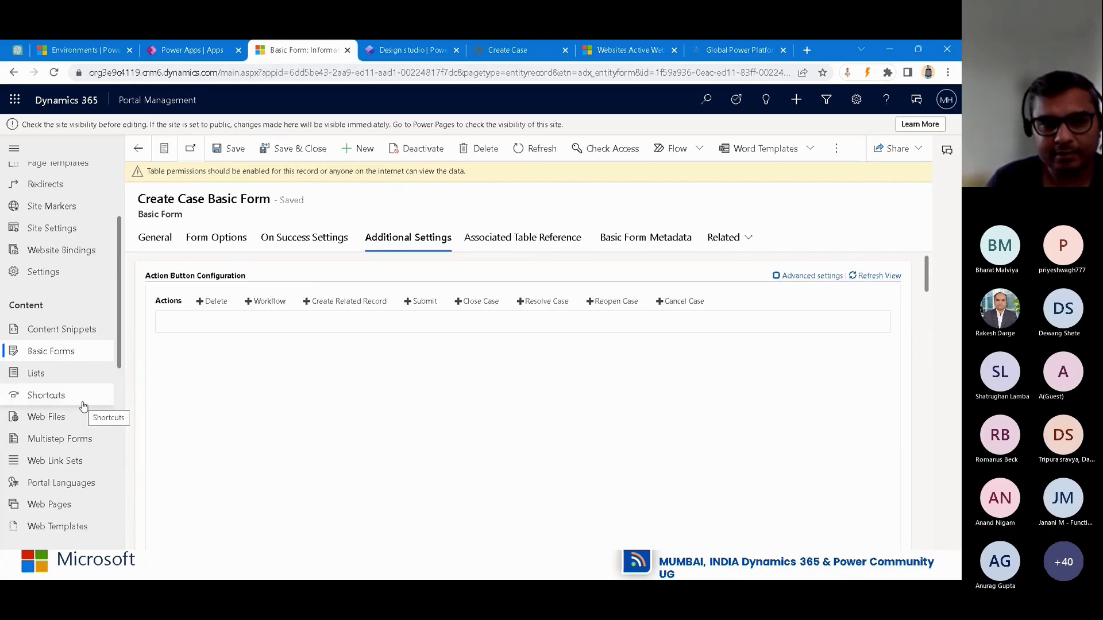
scroll(478, 418, "down", 3)
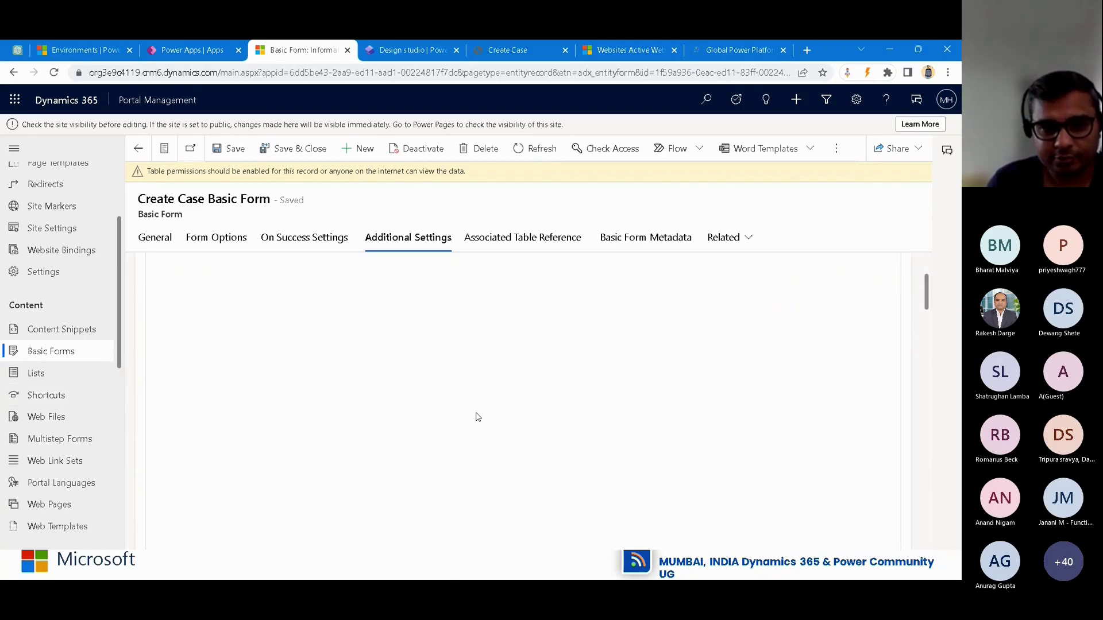
scroll(479, 418, "down", 2)
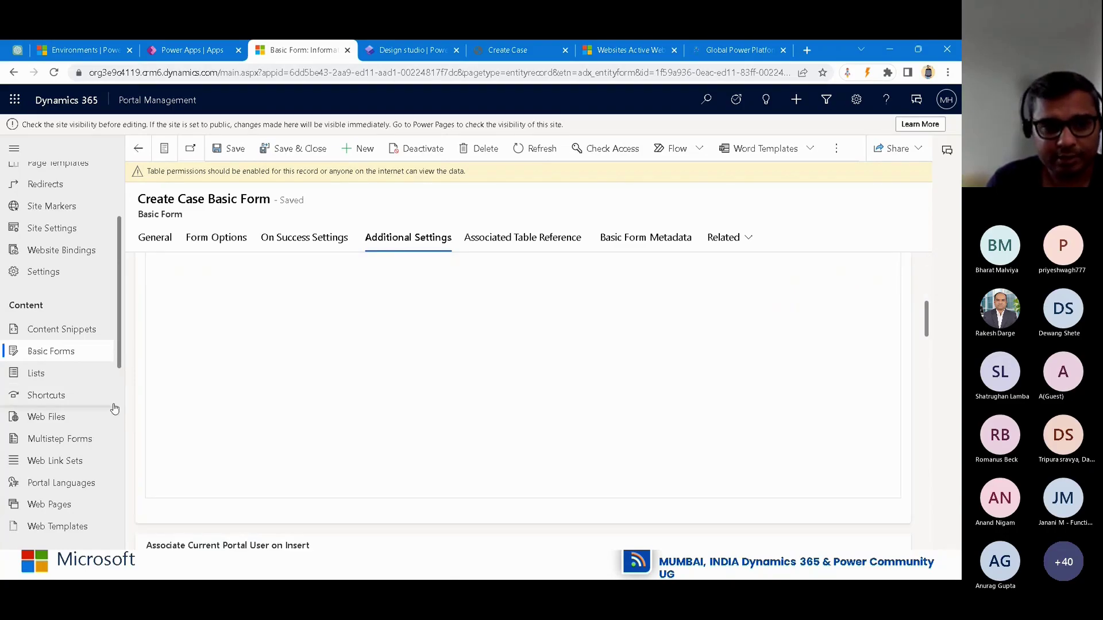
Look through the Content and Security areas of Portal Management and open the Web Pages list
scroll(74, 439, "down", 3)
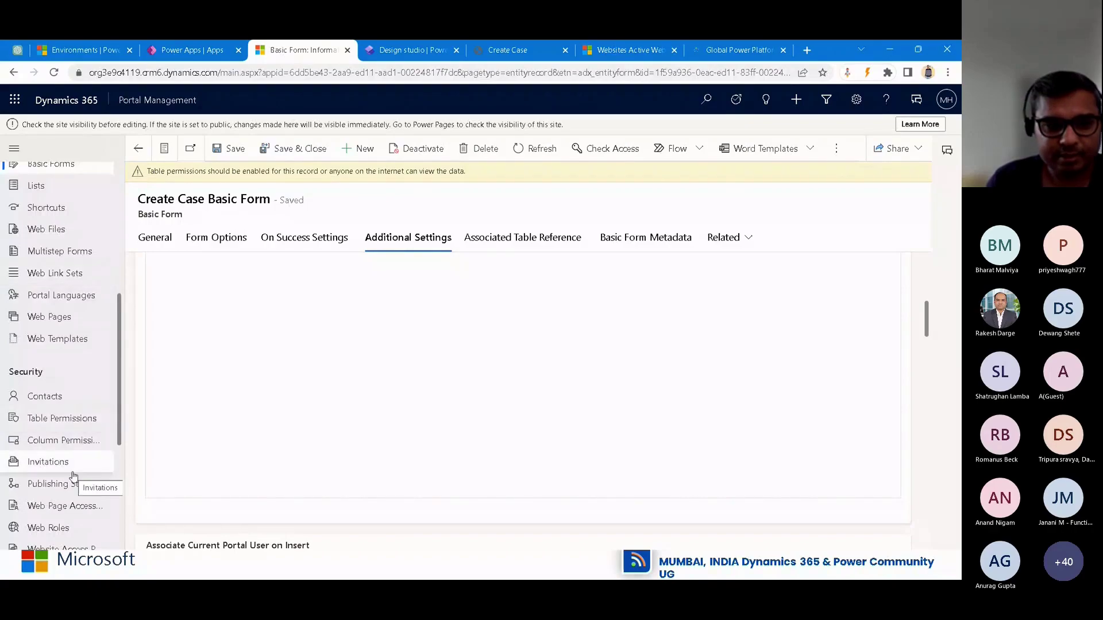
scroll(67, 454, "down", 1)
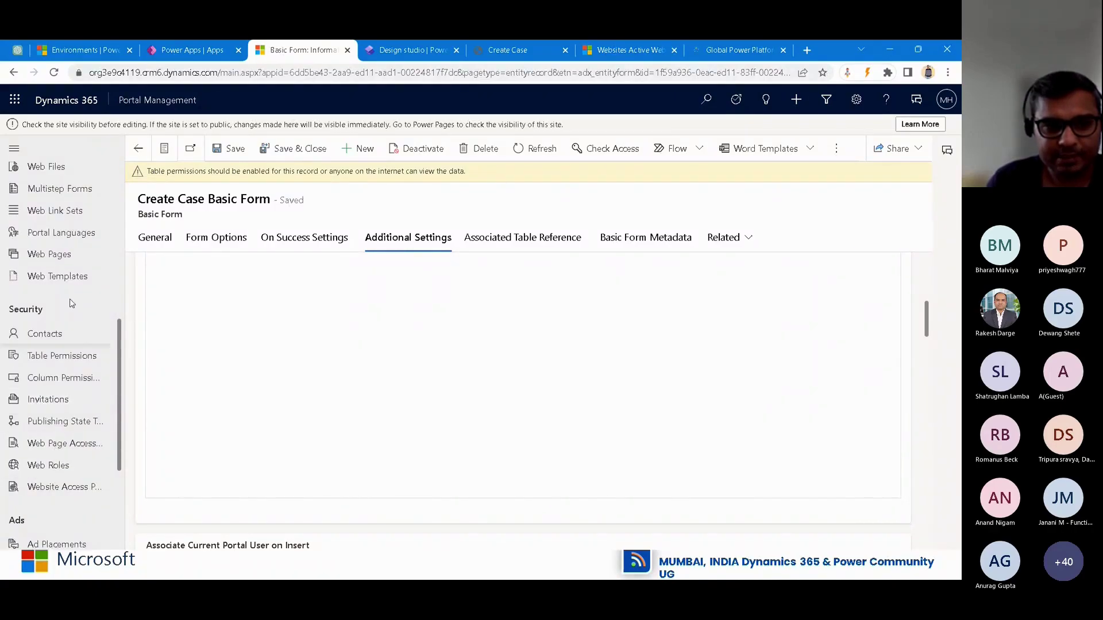
left_click(49, 254)
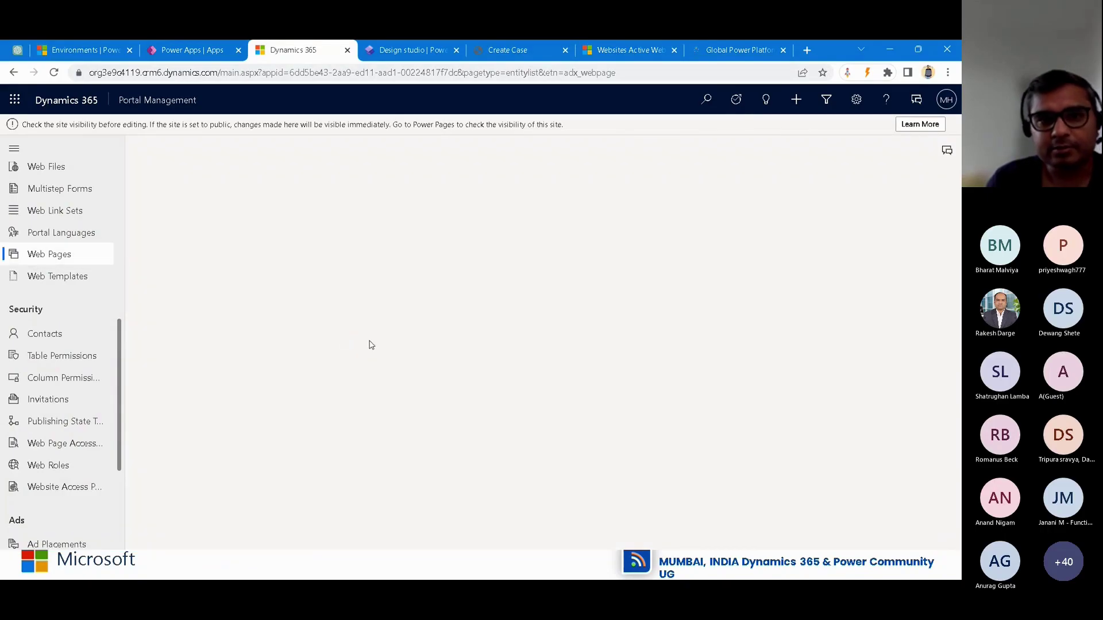
Switch to the previewed Create Case page, and highlight the createcase part of its URL and the Login Email value
left_click(508, 50)
left_click(300, 73)
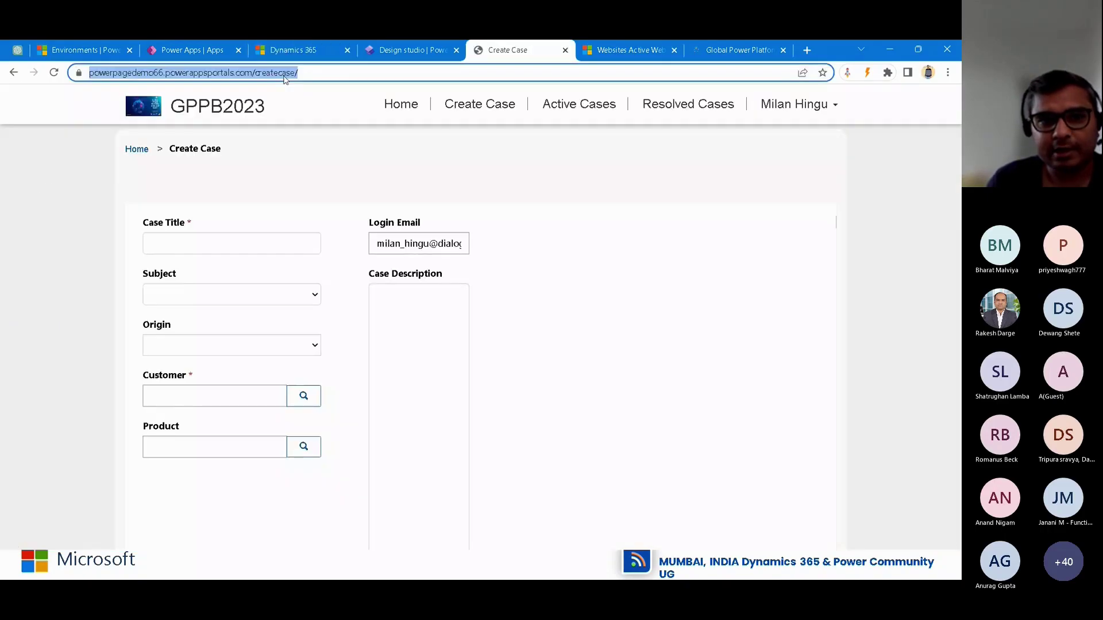
left_click(299, 73)
double_click(299, 73)
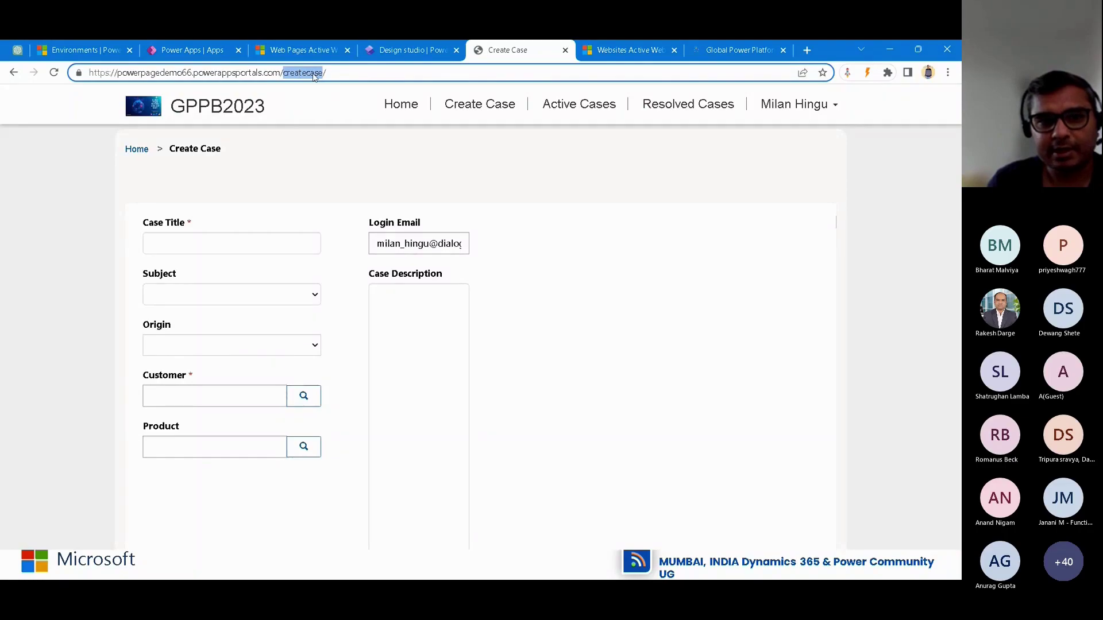
left_click(341, 221)
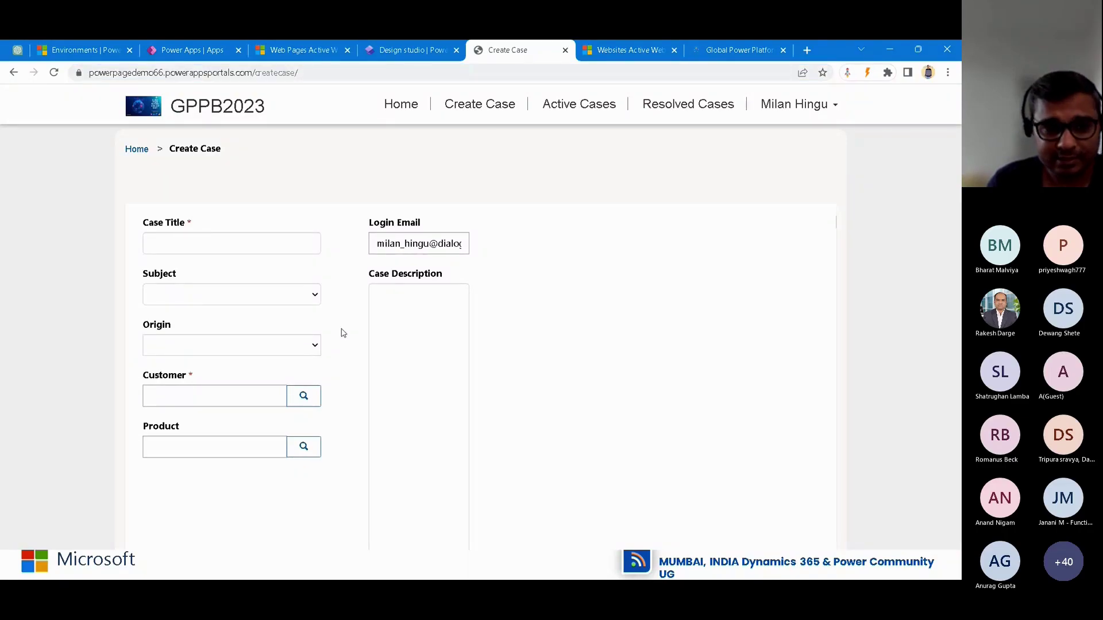
triple_click(397, 244)
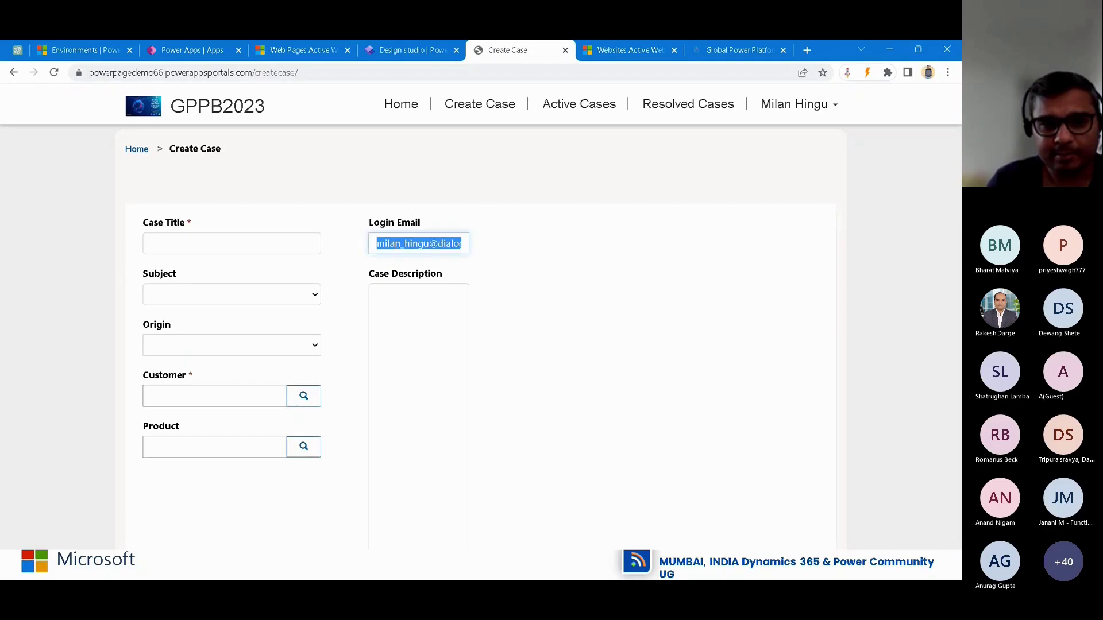
Look over the Create Case form on the previewed site and open the record lookup for the Customer field
left_click(351, 313)
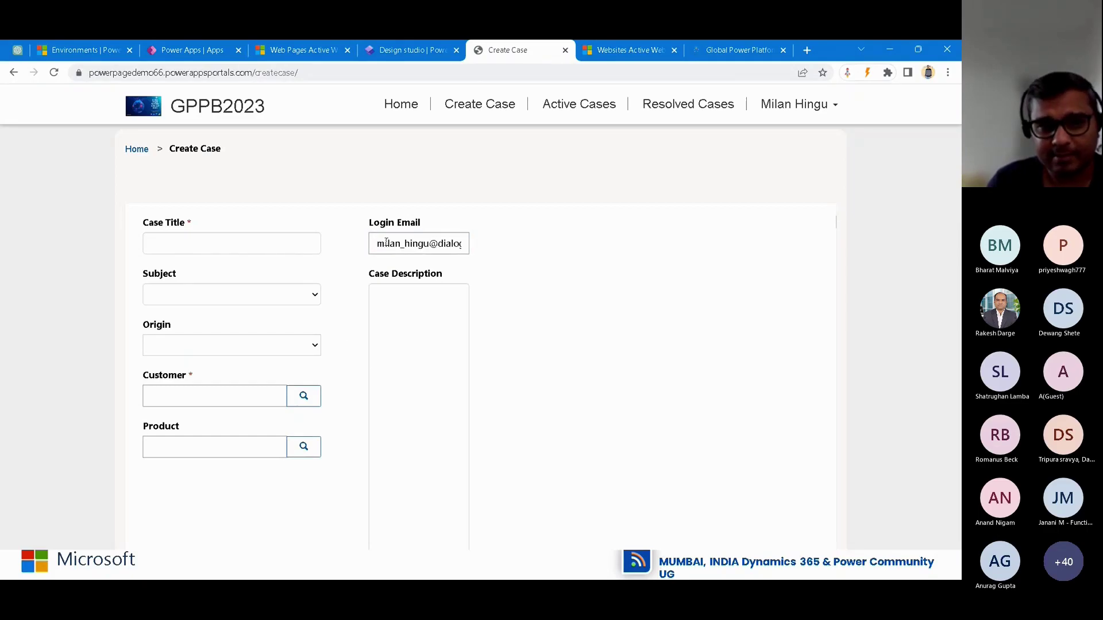
left_click(311, 51)
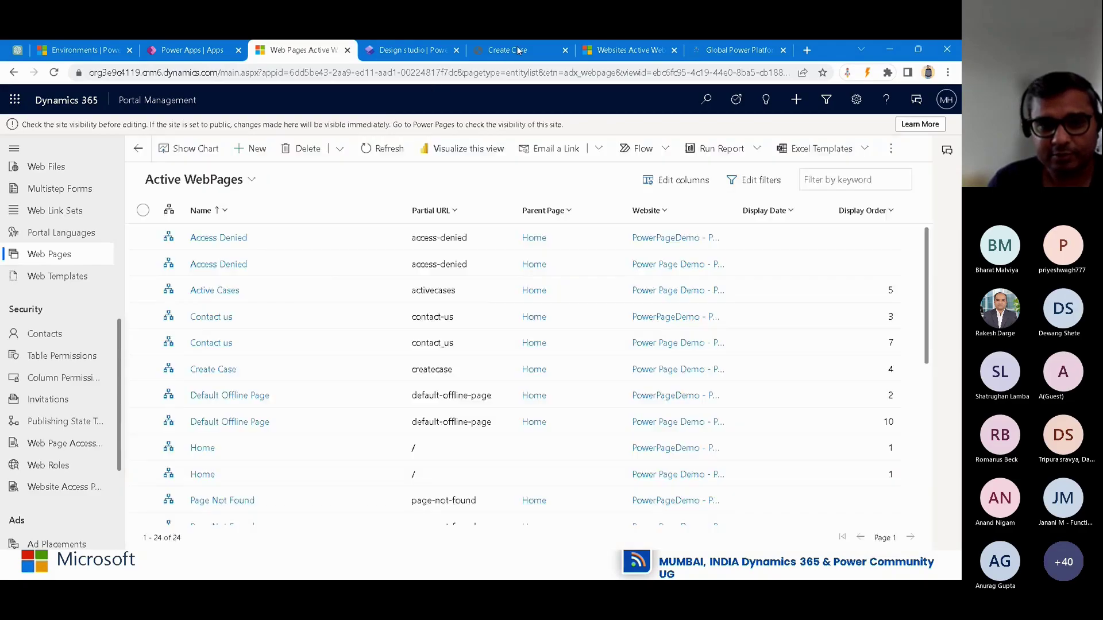
left_click(517, 50)
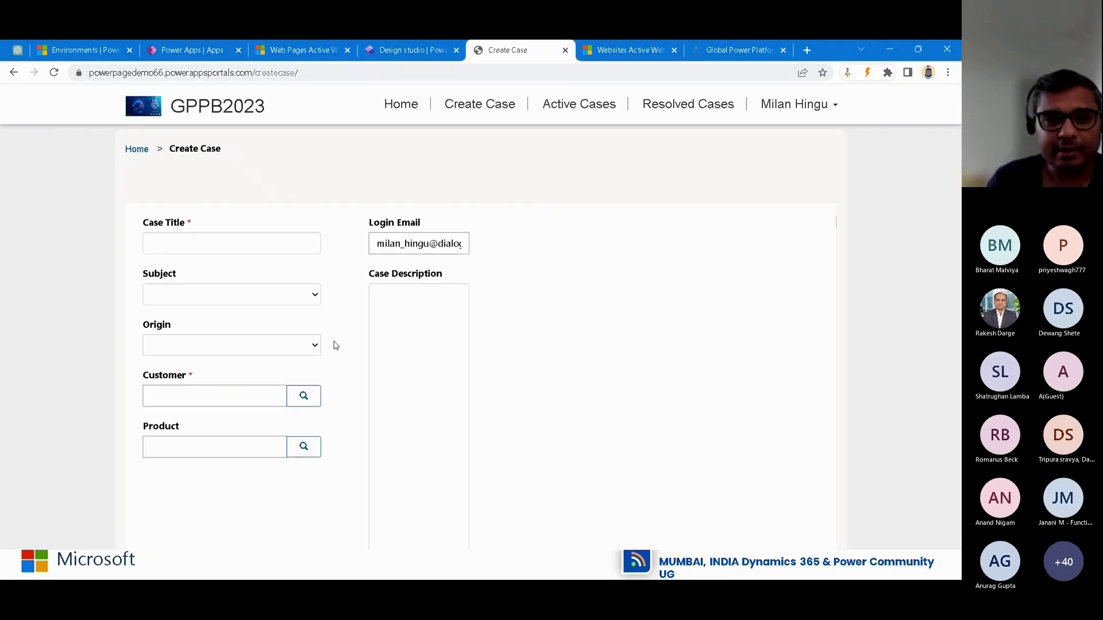
scroll(347, 364, "down", 4)
scroll(344, 362, "up", 3)
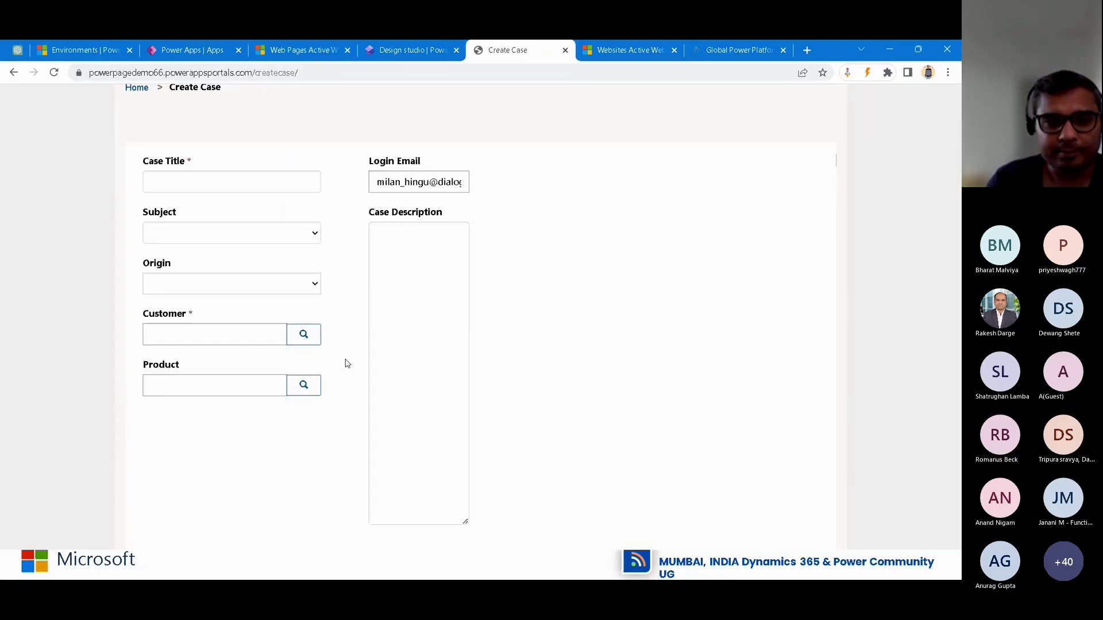
left_click(314, 340)
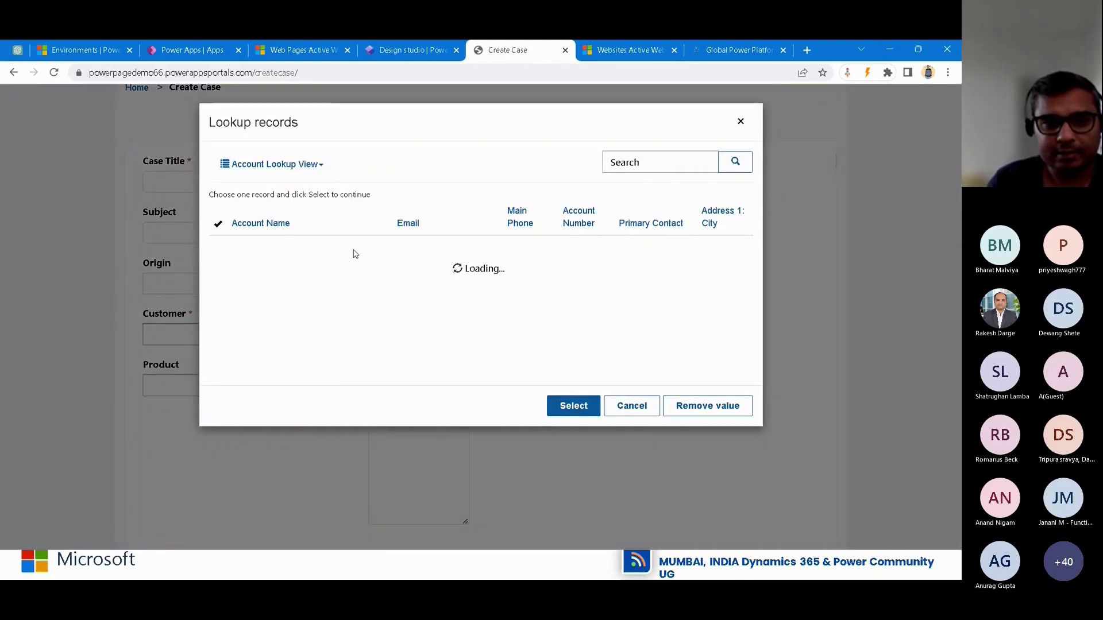
Open the Active Cases page in the design studio and the Active Cases list record in Portal Management
left_click(402, 50)
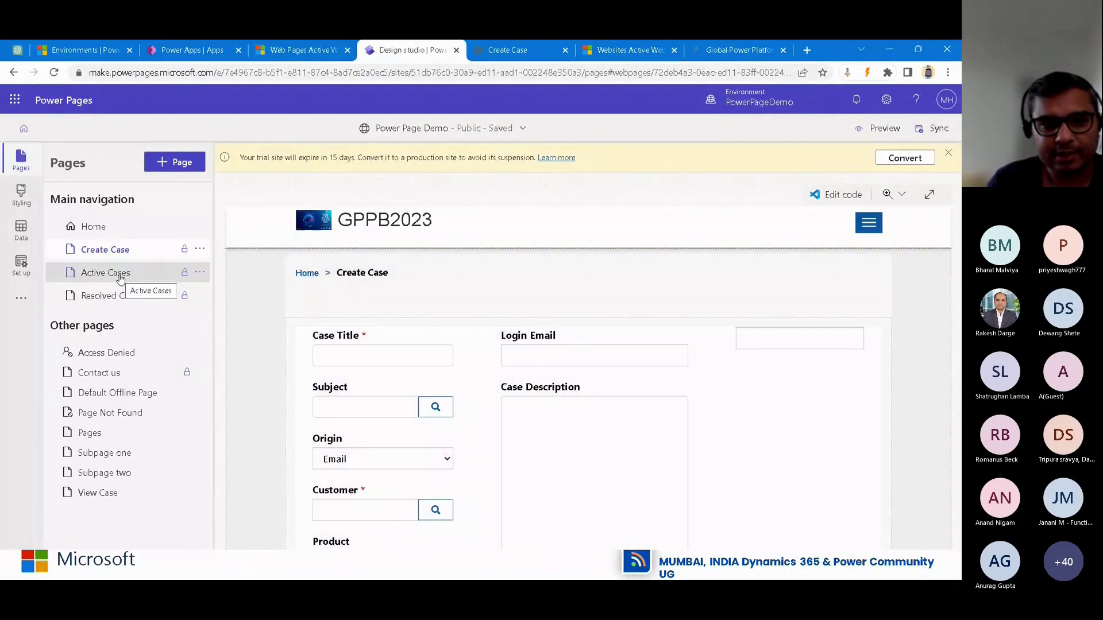
left_click(120, 279)
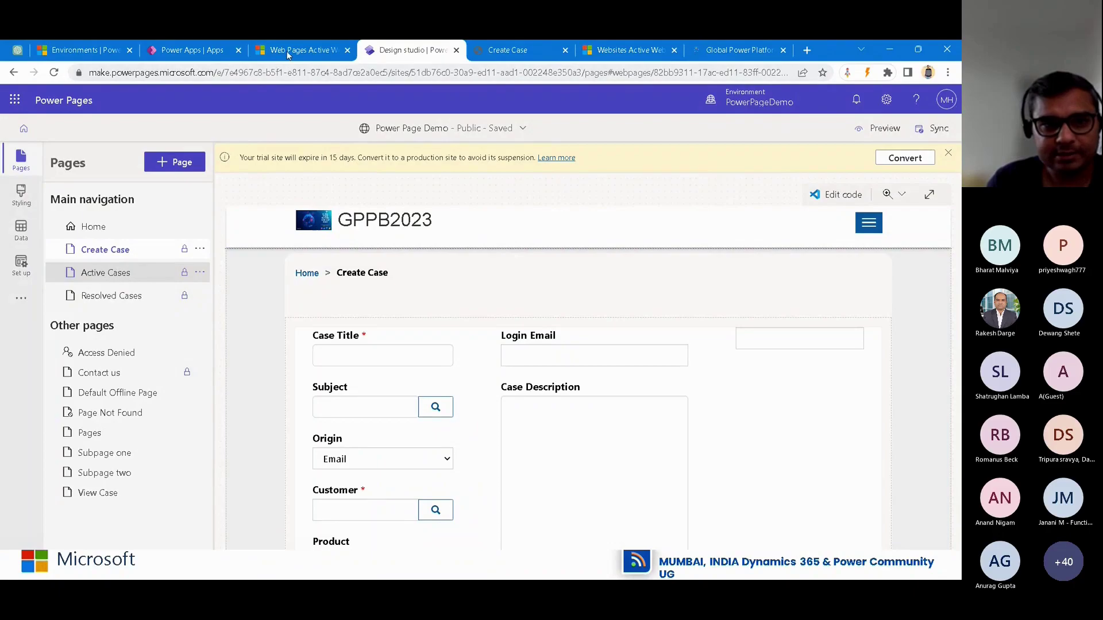
key("ctrl+shift+Tab")
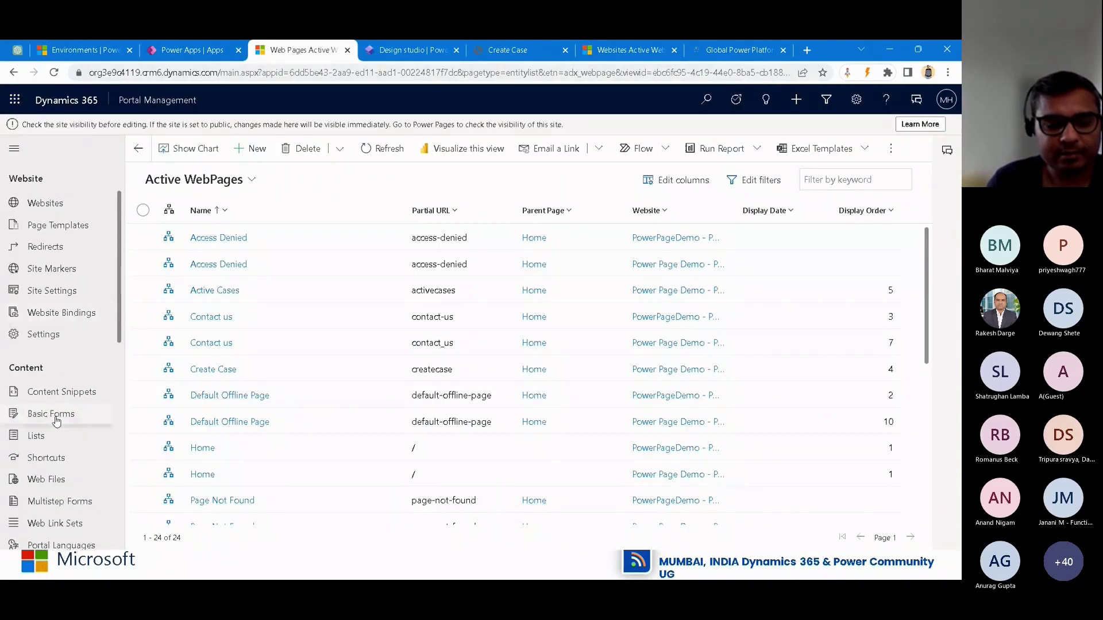
left_click(48, 436)
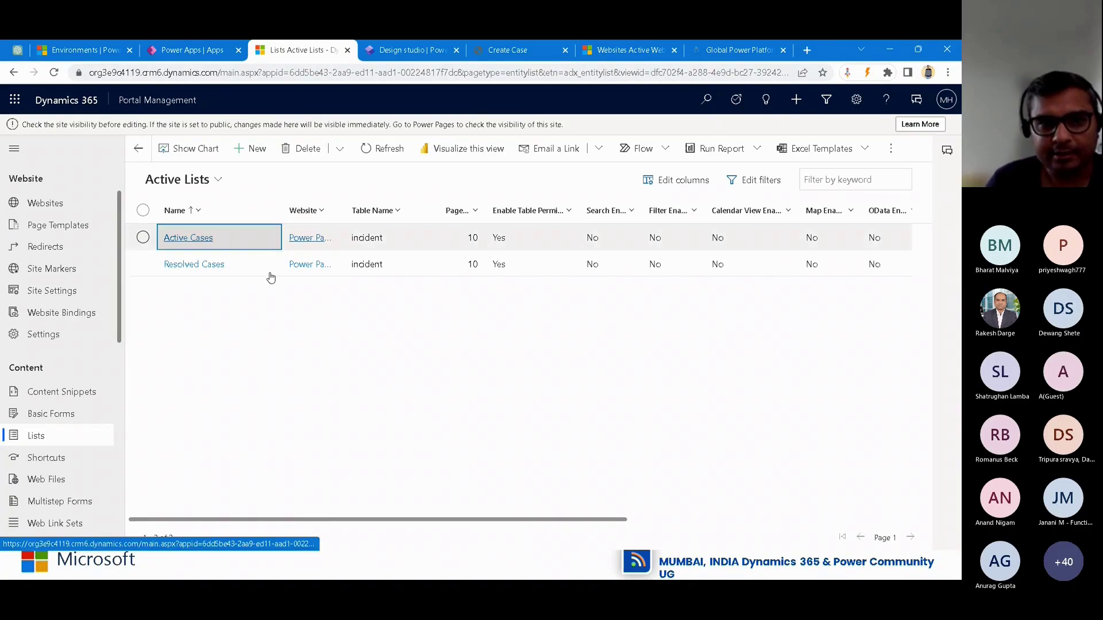
double_click(270, 264)
Return to the previewed site, cancel the customer lookup, and view the Active Cases page and the signed-in account's options
left_click(494, 50)
left_click(411, 50)
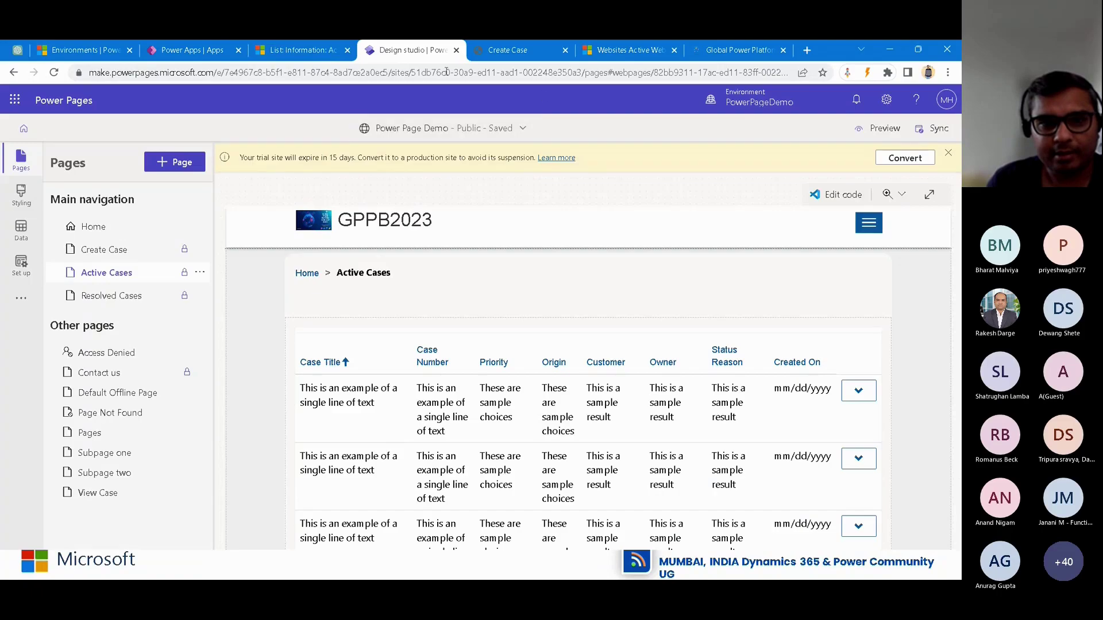
left_click(495, 57)
left_click(667, 406)
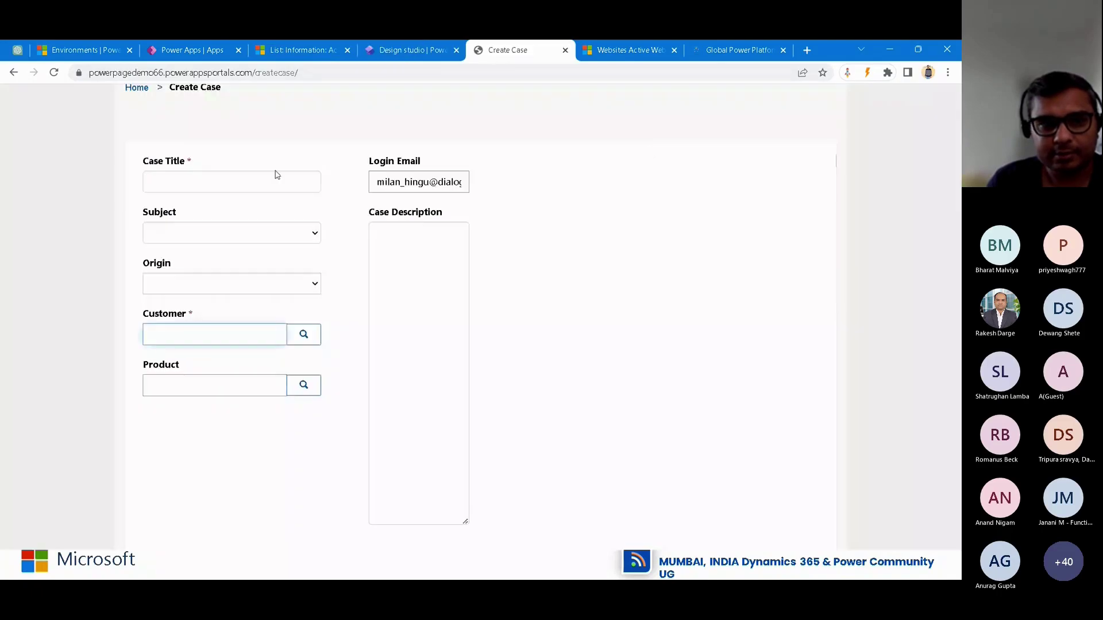
scroll(277, 175, "up", 1)
left_click(137, 150)
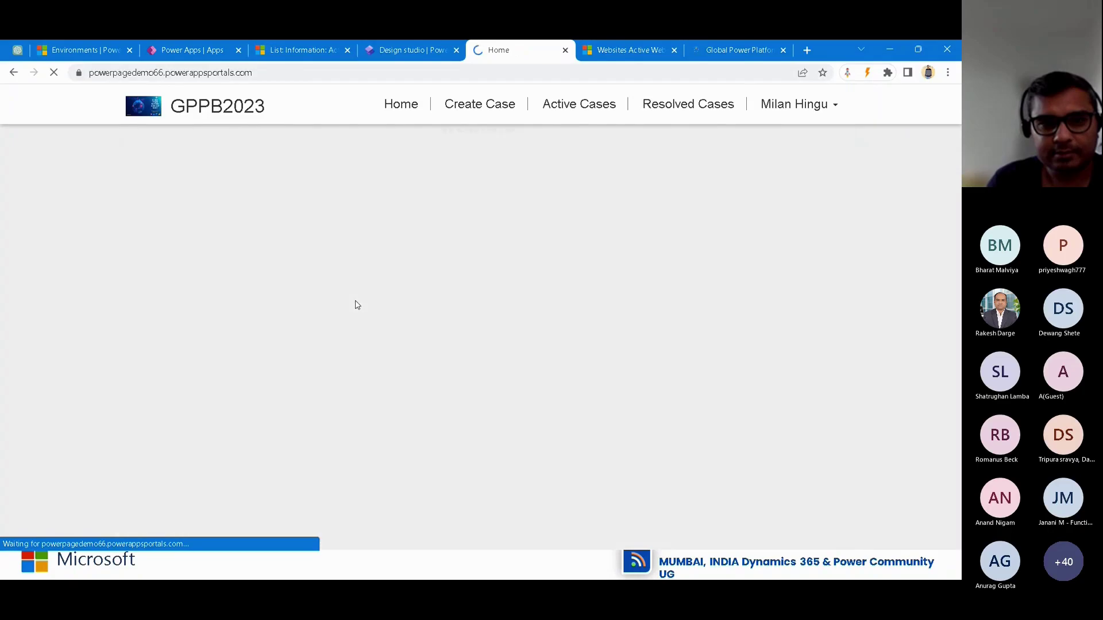
left_click(578, 105)
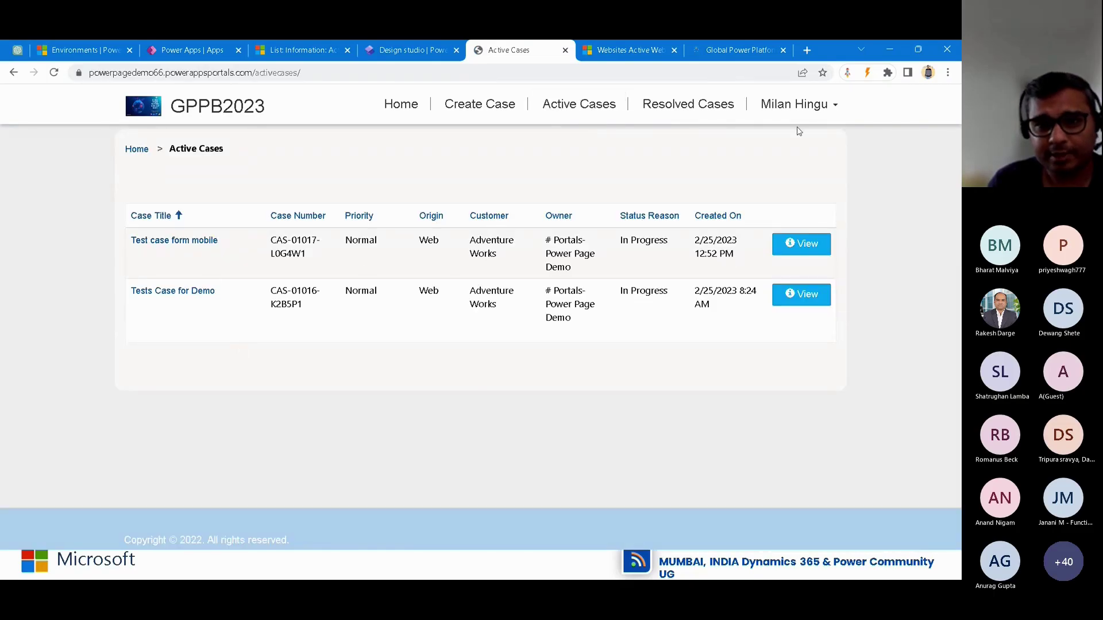
left_click(820, 109)
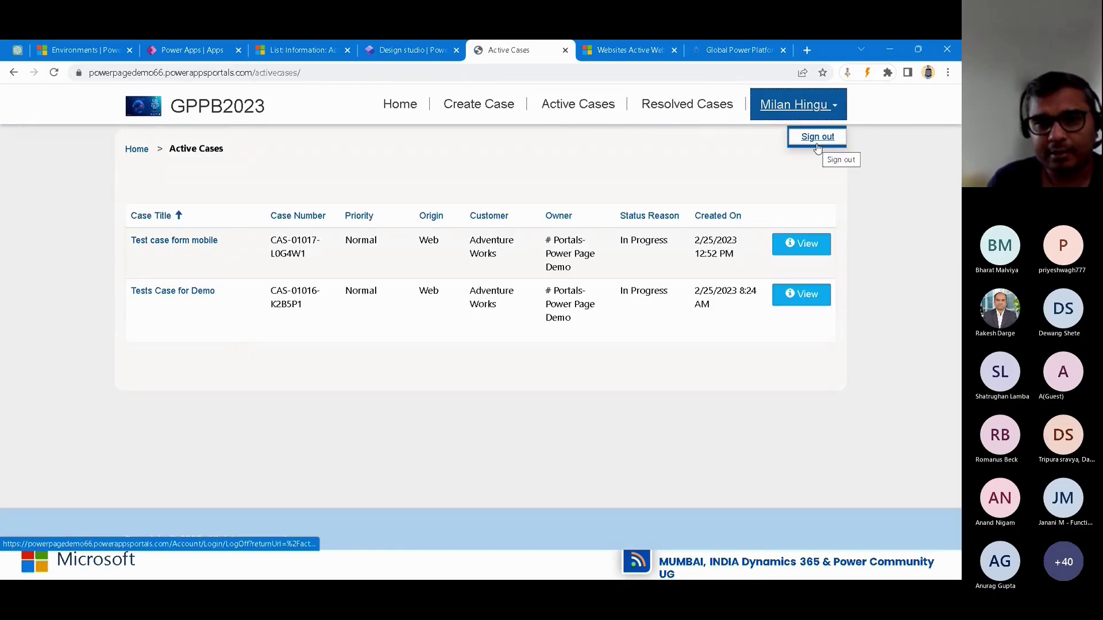
left_click(768, 143)
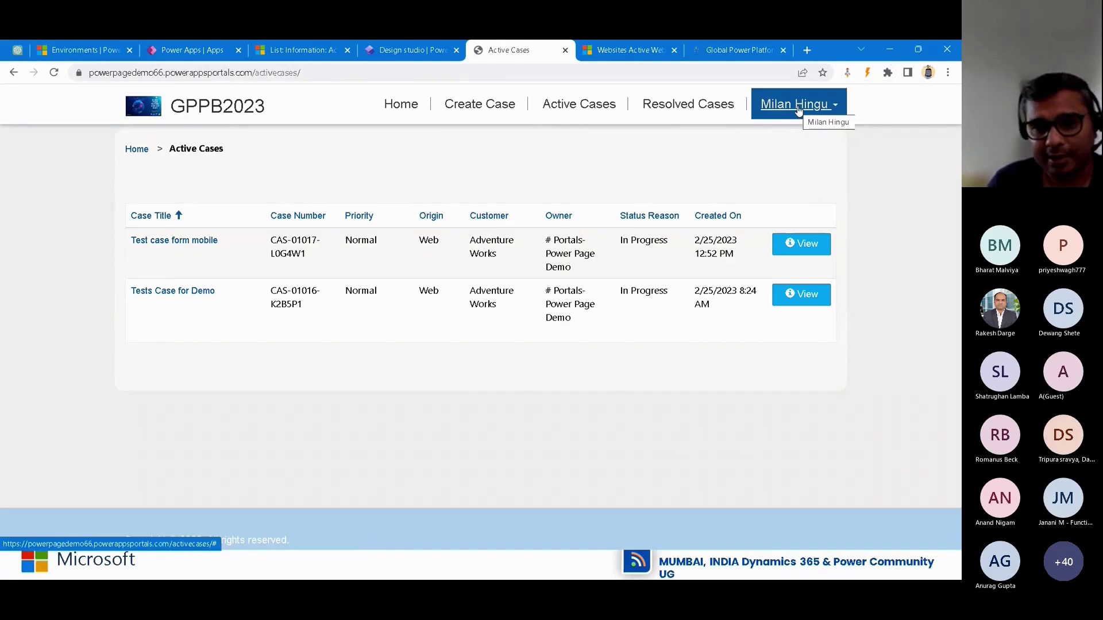
Open the site's Create Case page, choose Adventure Works as the Customer and highlight that value
left_click(406, 112)
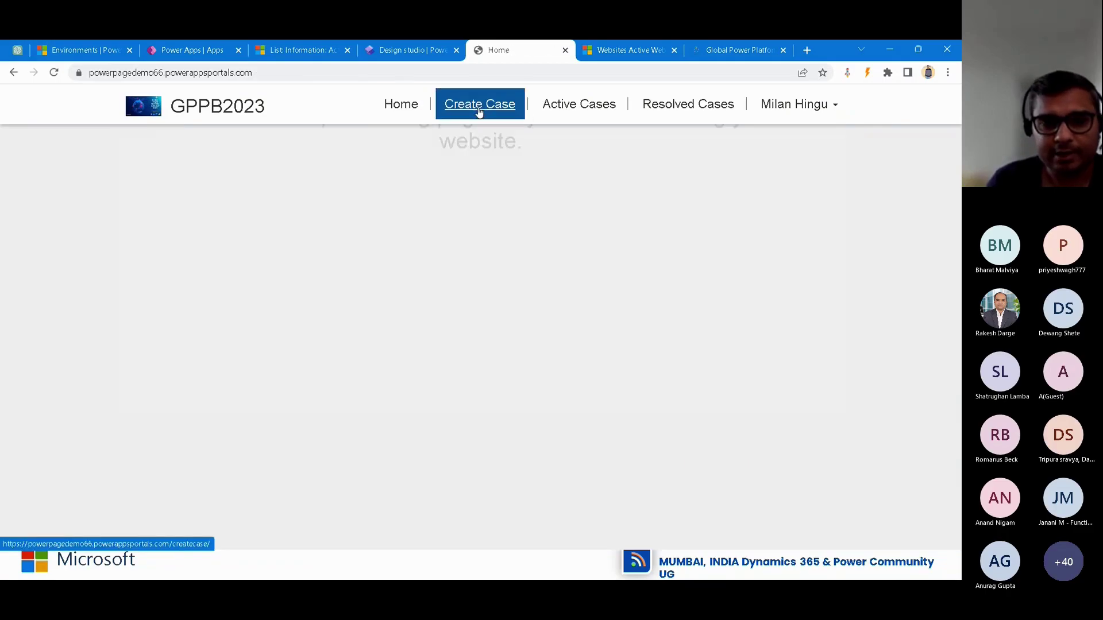
left_click(479, 112)
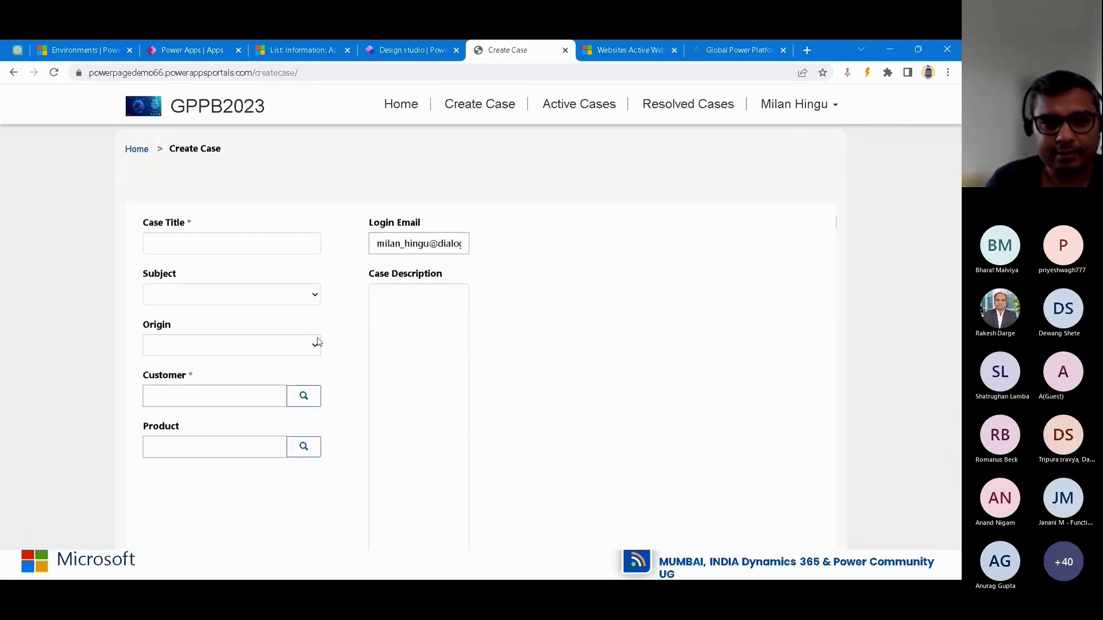
left_click(304, 386)
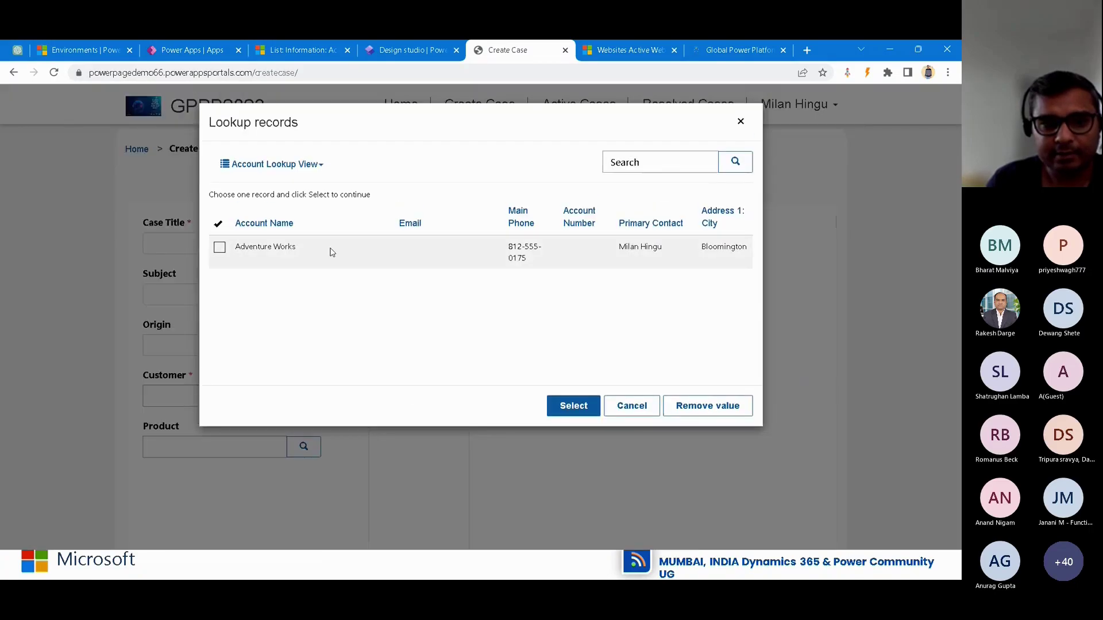
left_click(329, 249)
left_click(570, 407)
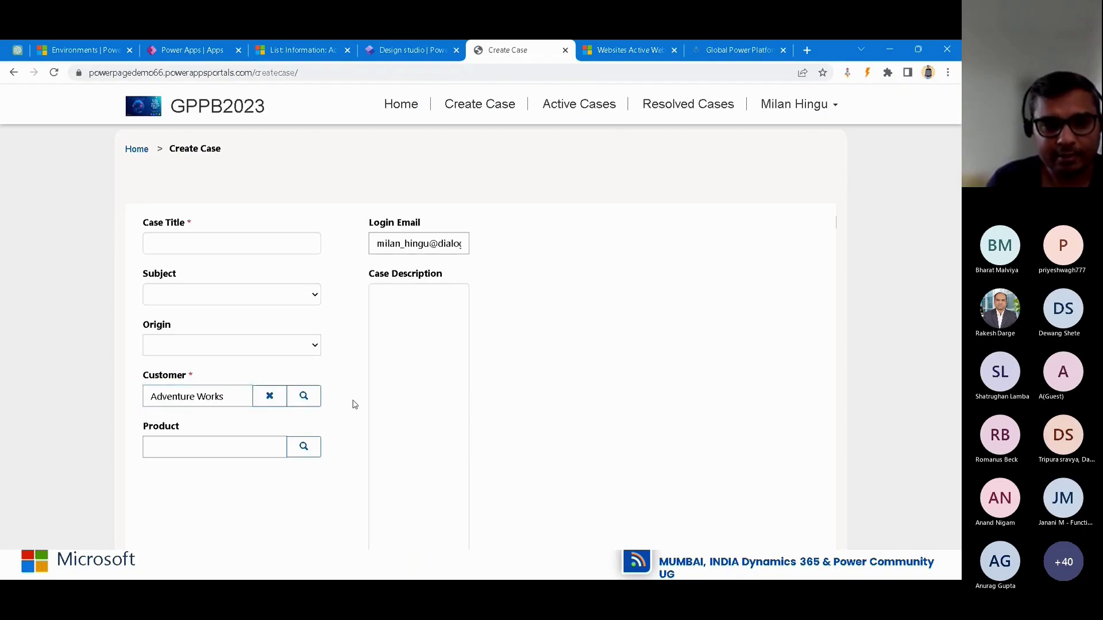
double_click(210, 397)
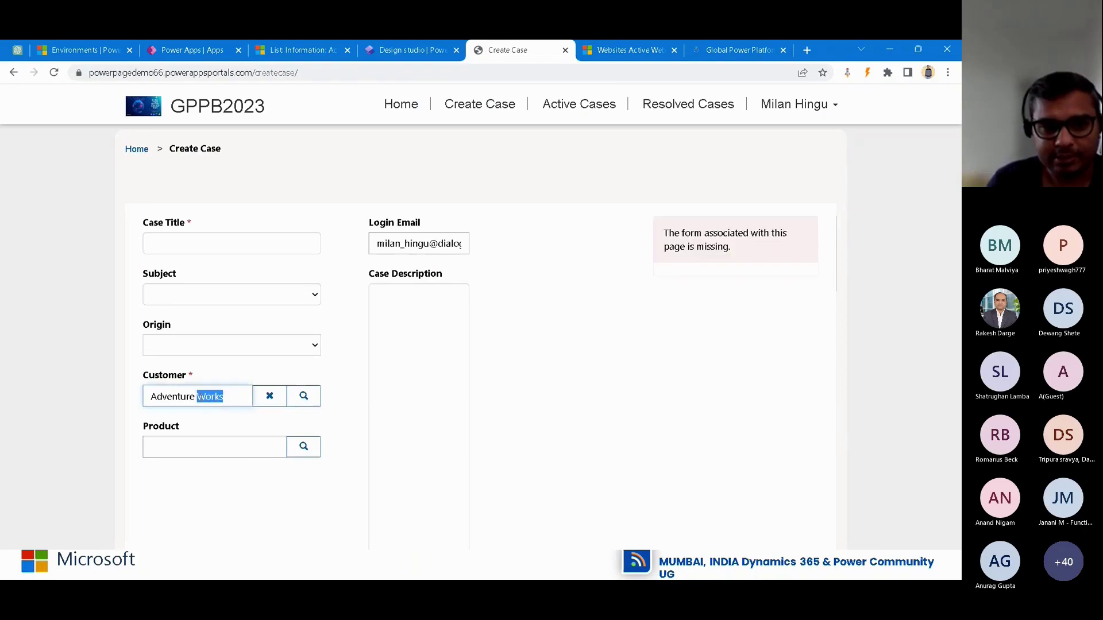
triple_click(210, 396)
left_click(325, 377)
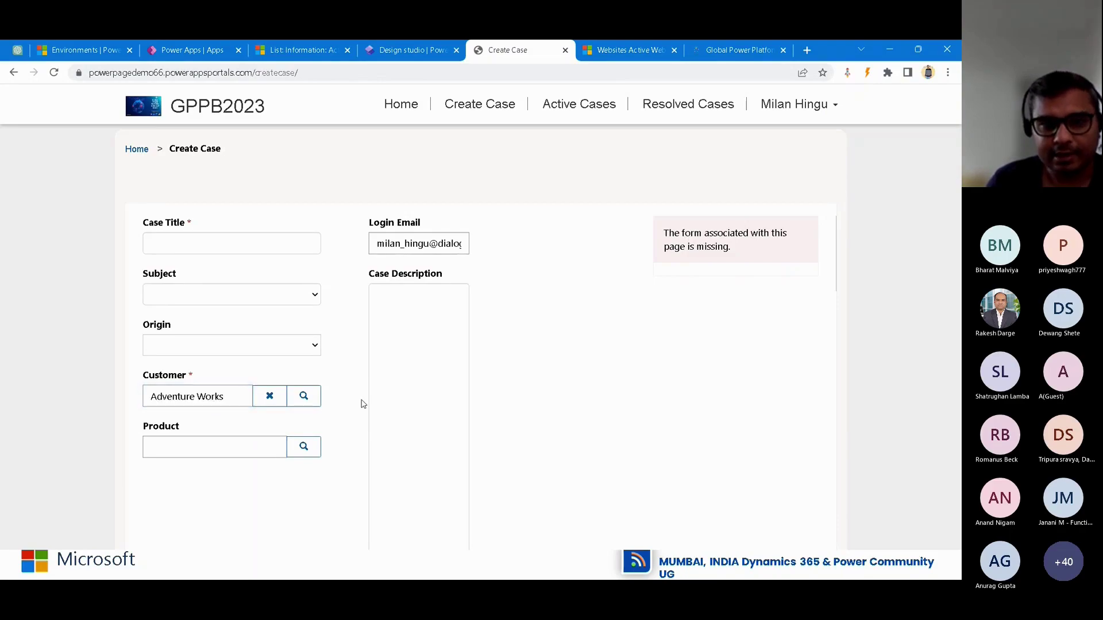
Revisit the site's Active Cases page, and open the Table permissions in the design studio's site setup
left_click(591, 118)
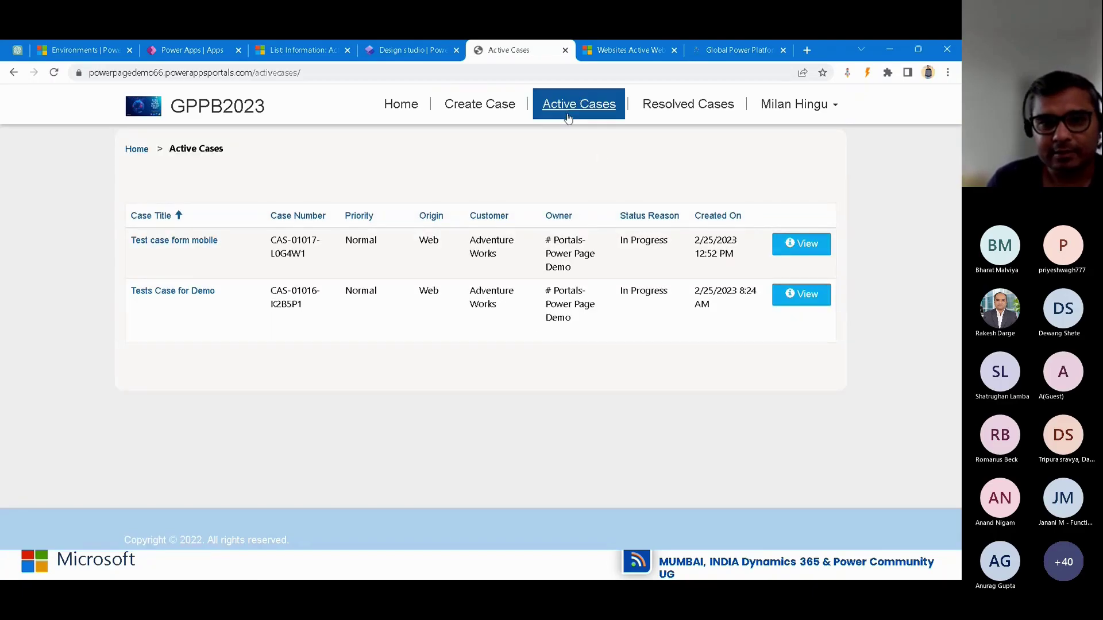
left_click(207, 51)
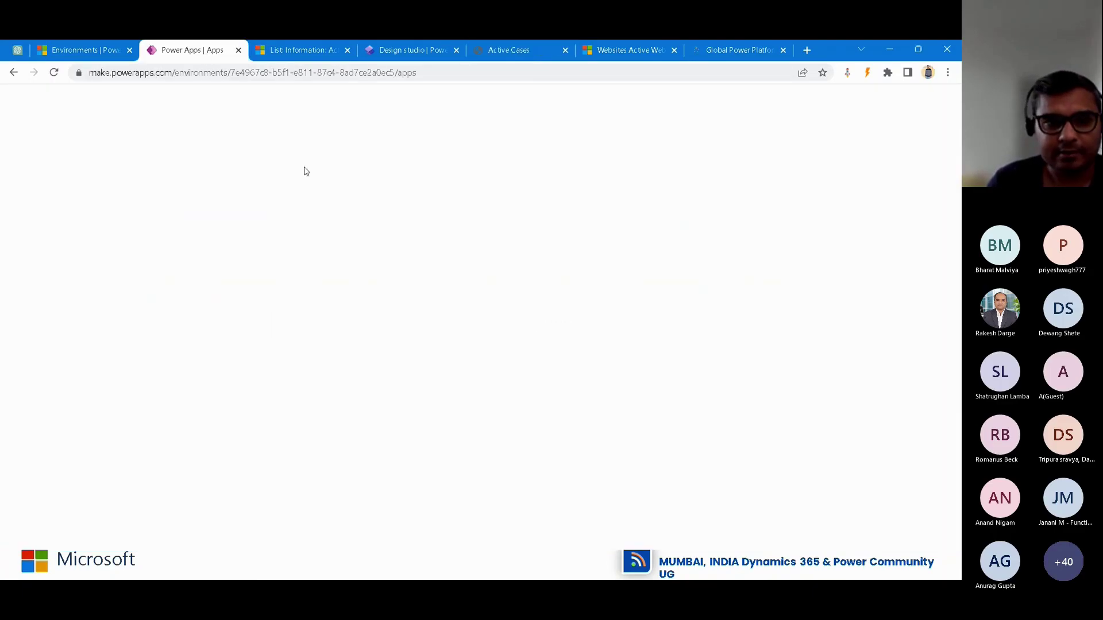
left_click(335, 52)
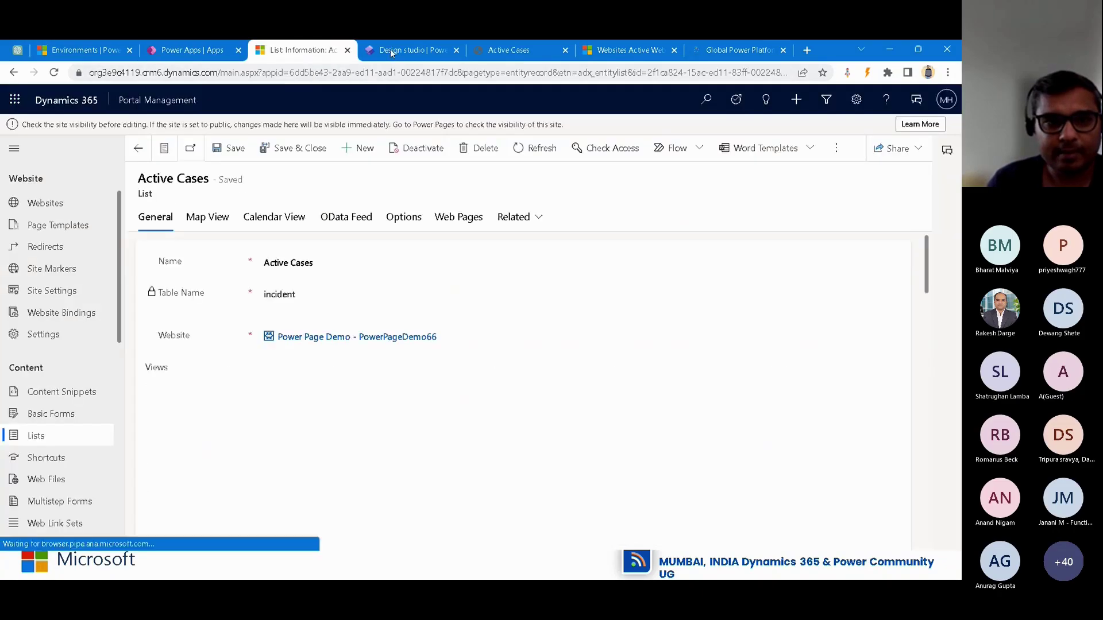
left_click(390, 49)
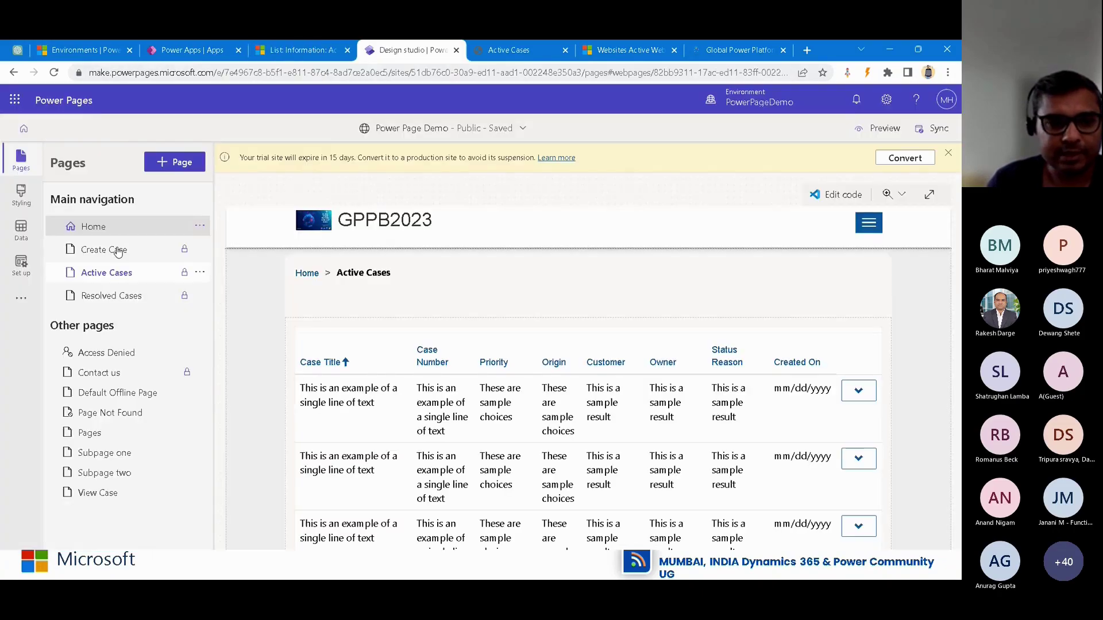
left_click(20, 264)
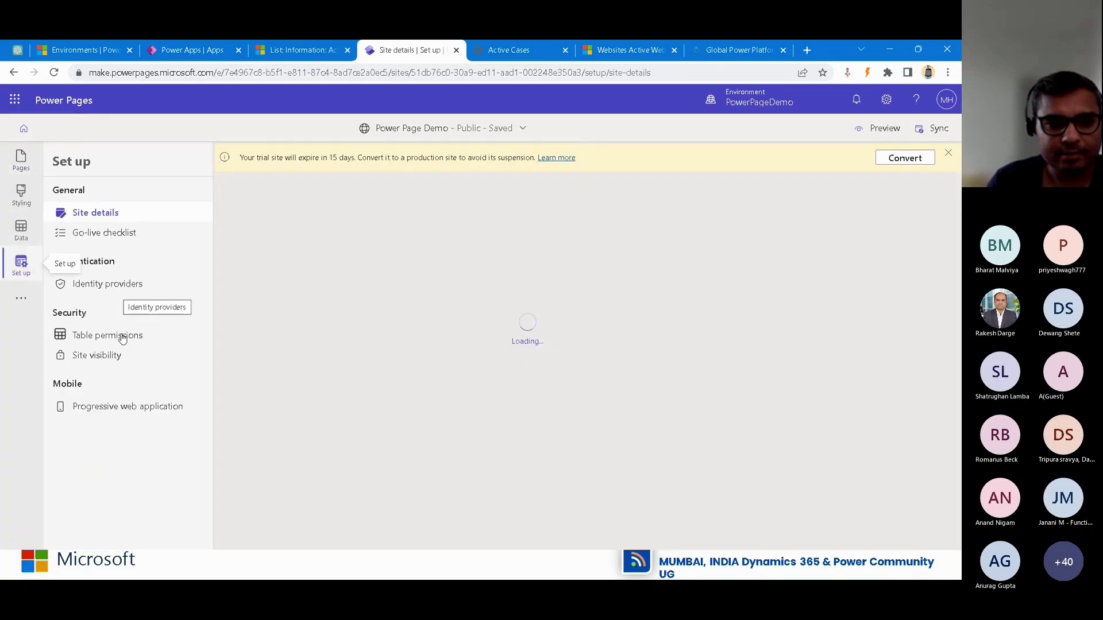
left_click(121, 339)
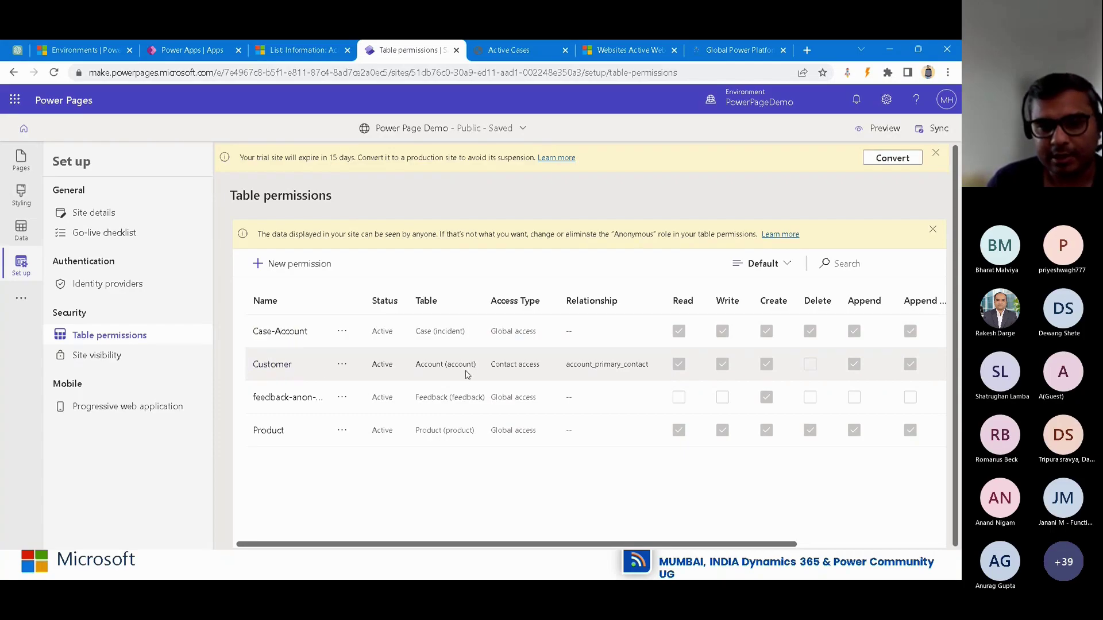
Open the Customer table permission, compare its Contact access with the account signed in to the site, and close it without saving
left_click(497, 374)
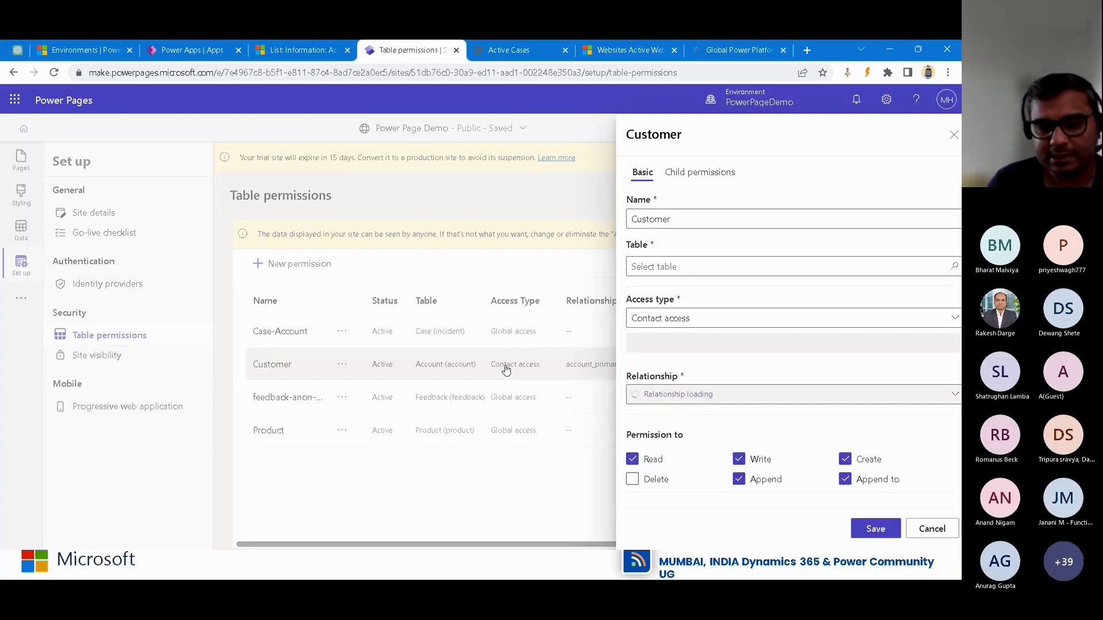
left_click(527, 51)
left_click(796, 104)
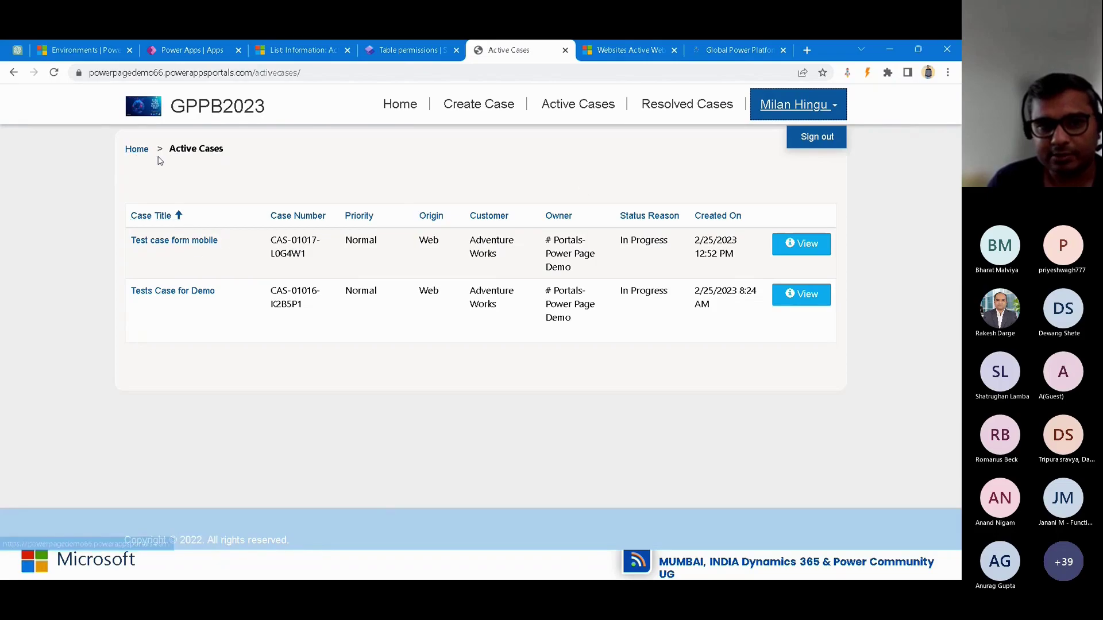
left_click(406, 50)
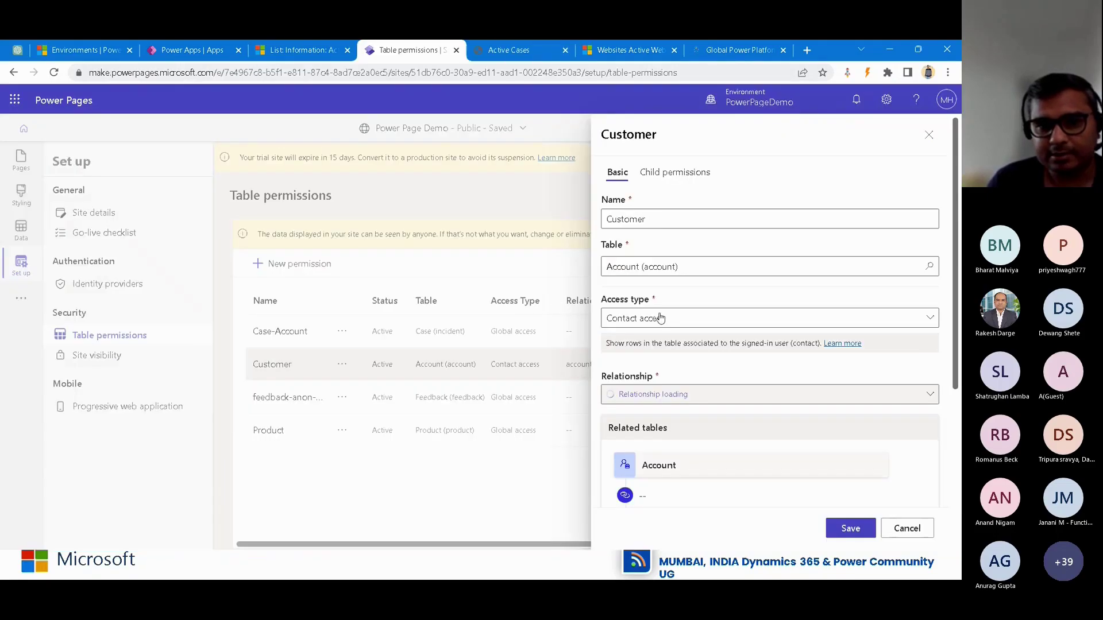
left_click(913, 528)
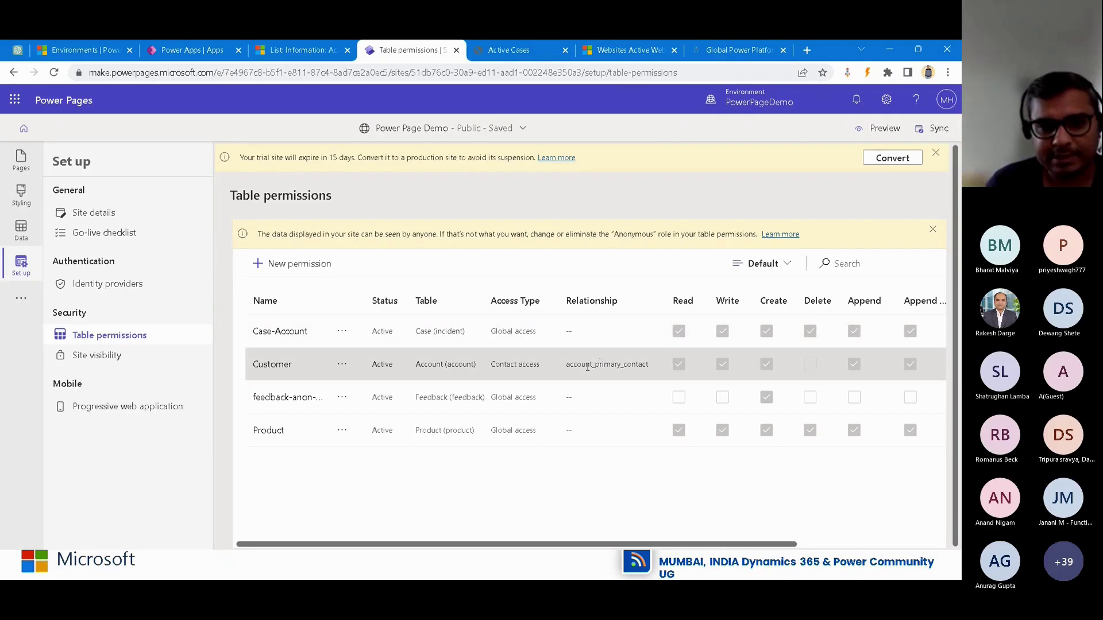
Check the signed-in account and case list on the site's Active Cases page against the table permissions list
left_click(517, 51)
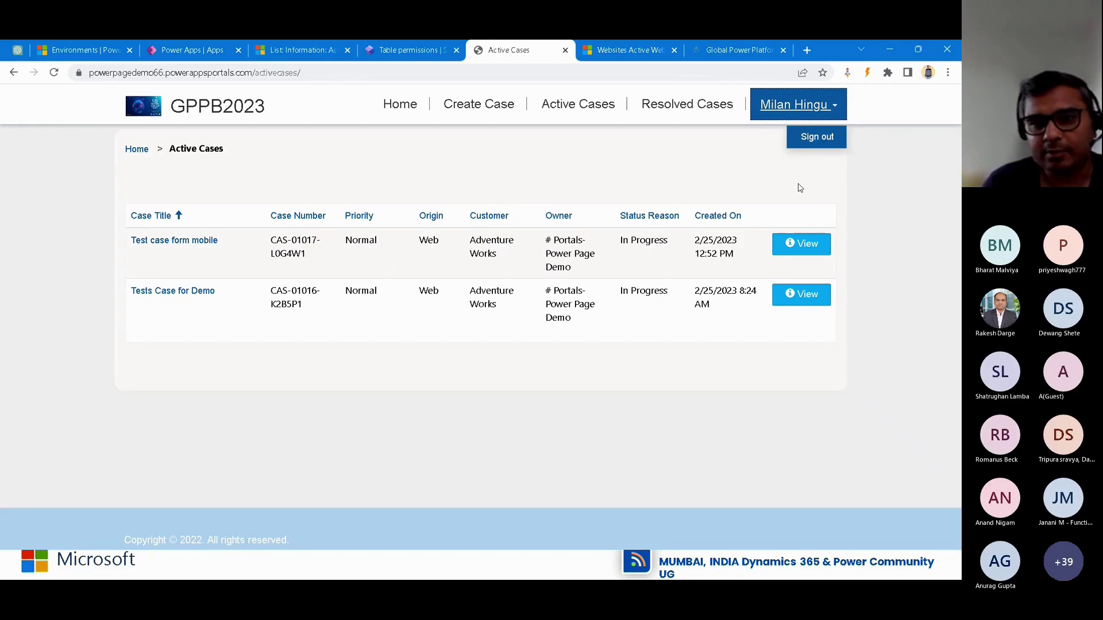
left_click(817, 139)
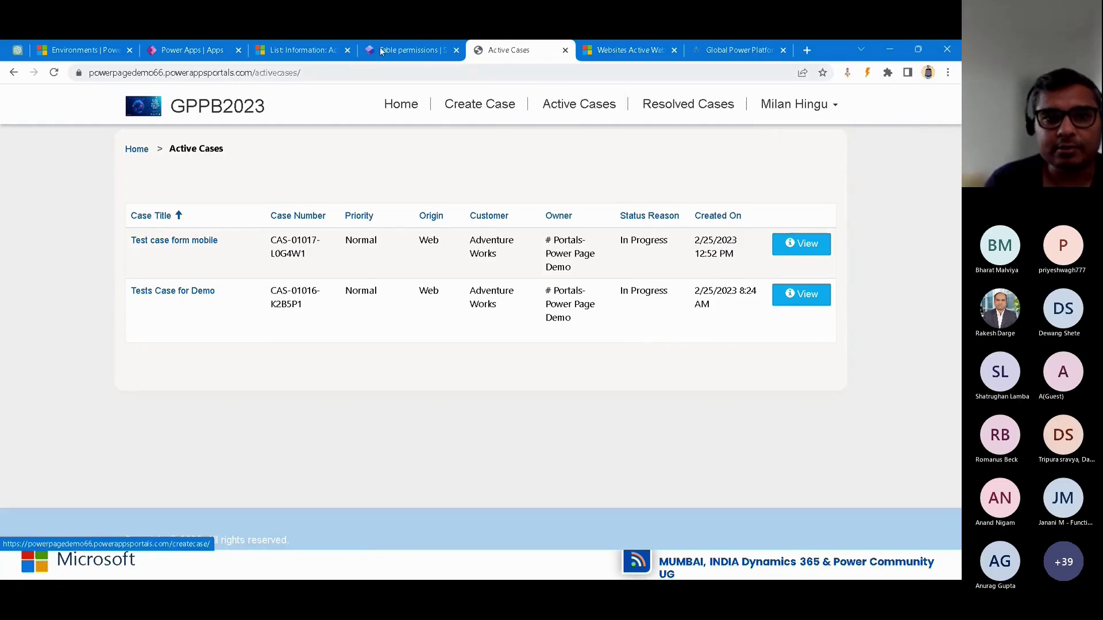
left_click(400, 49)
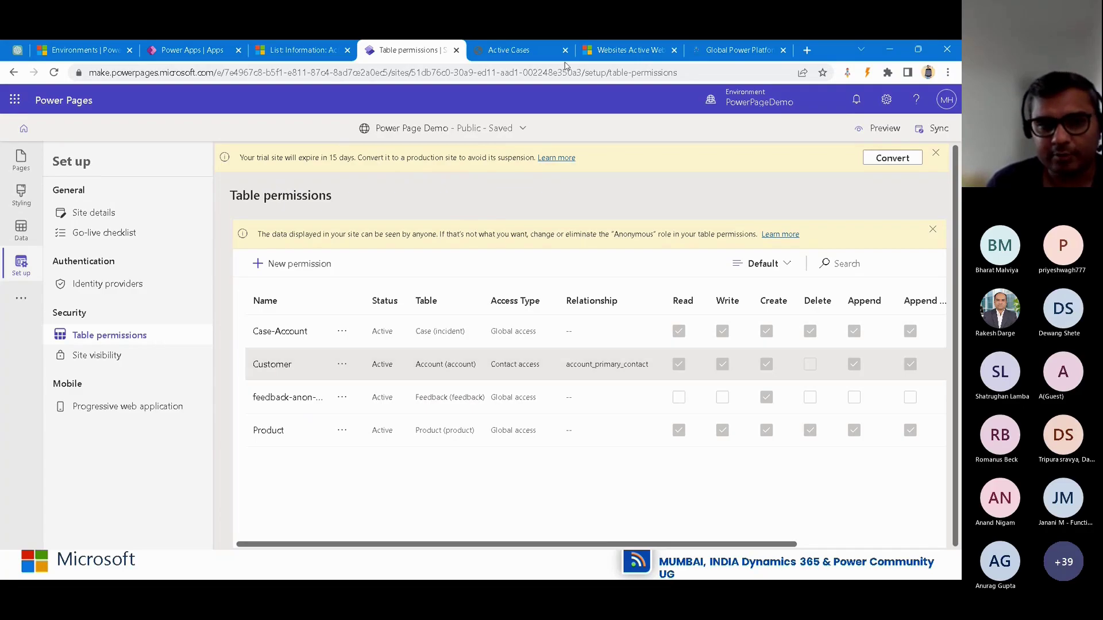
left_click(511, 52)
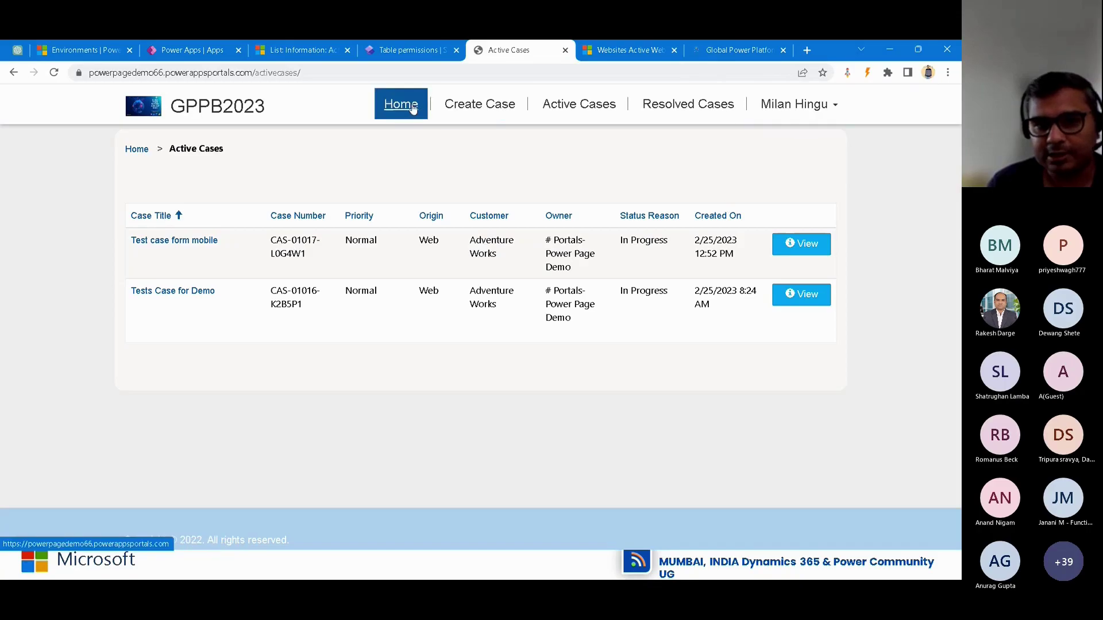
Return to the Active Cases list record in Portal Management and review its general settings, including the table, website and view
left_click(412, 50)
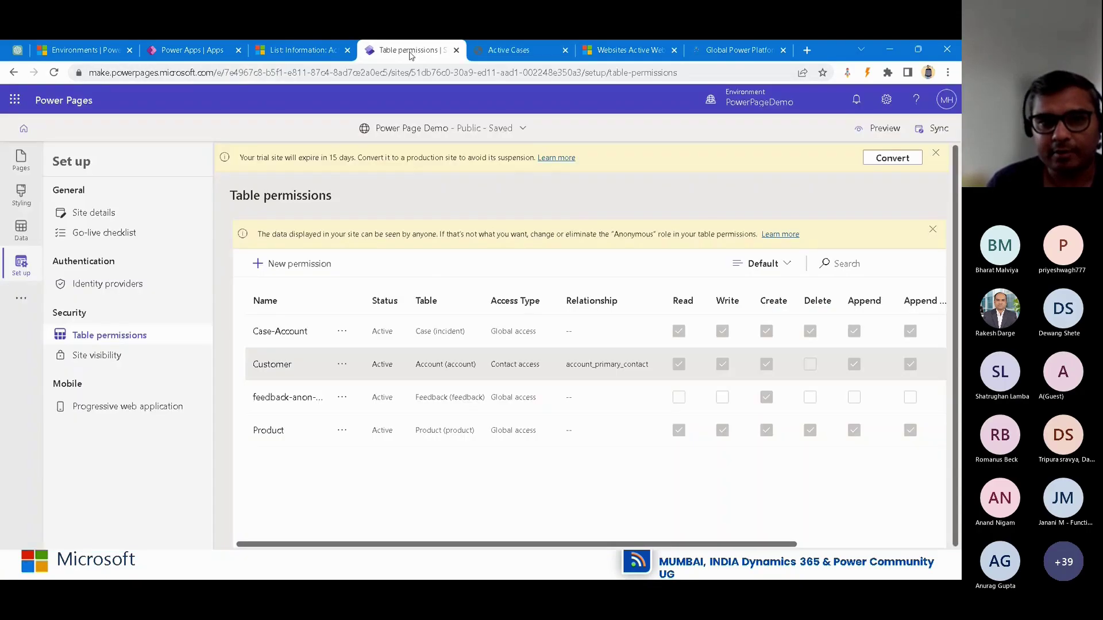
left_click(192, 57)
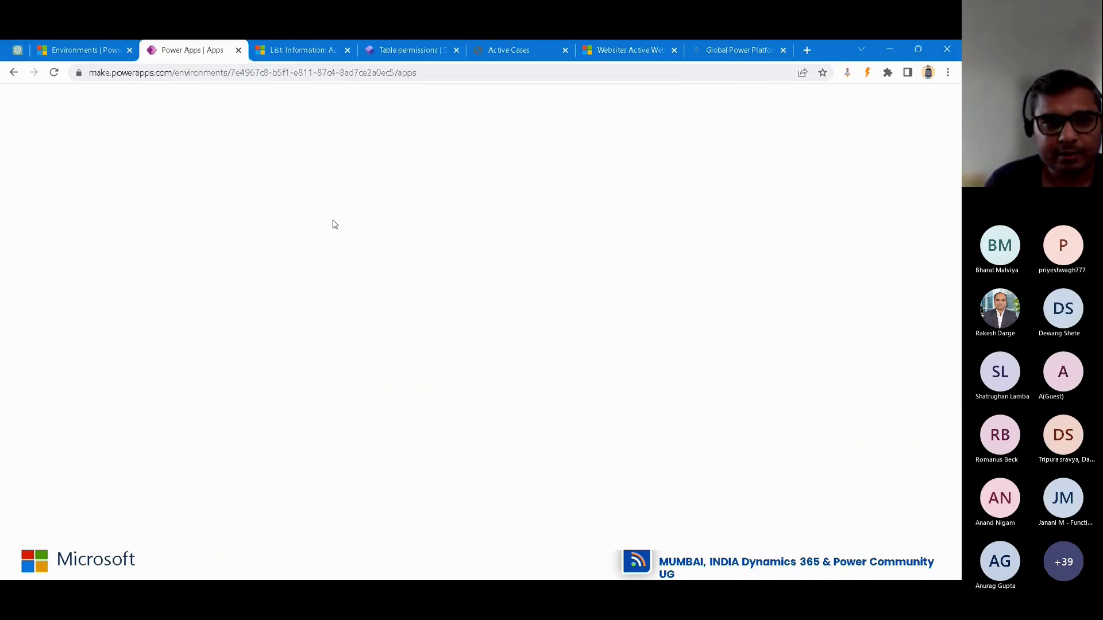
left_click(308, 55)
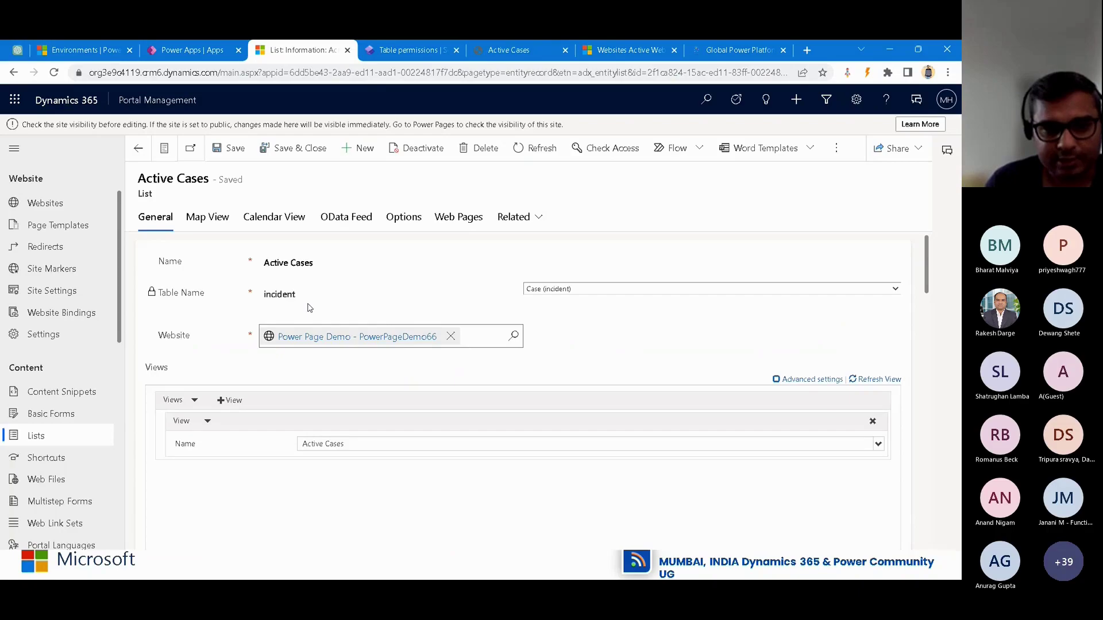
left_click(509, 51)
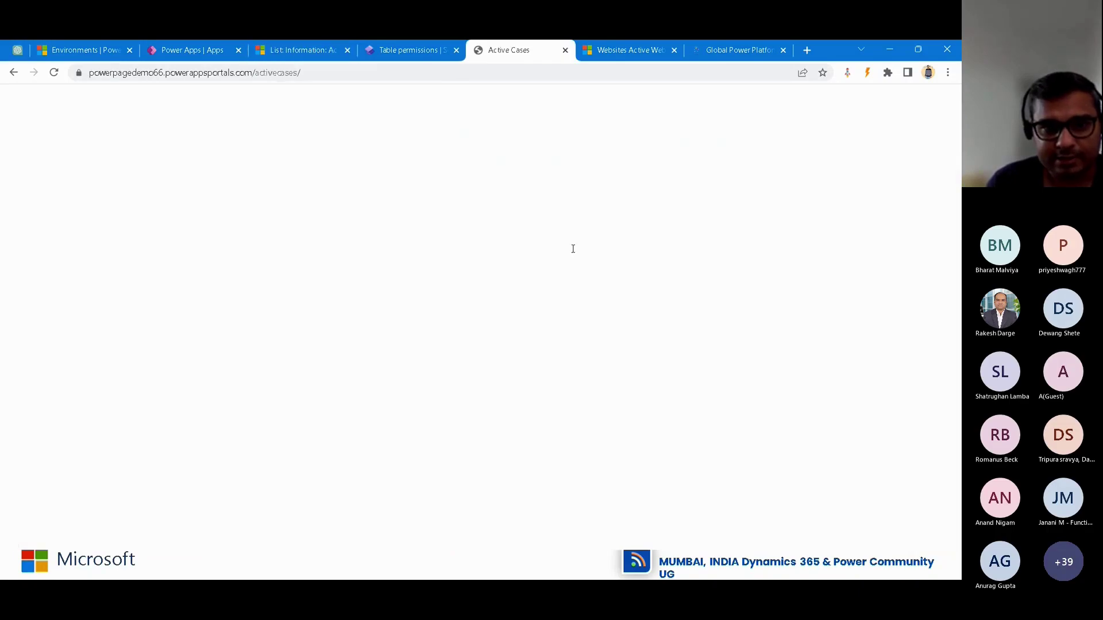
left_click(307, 50)
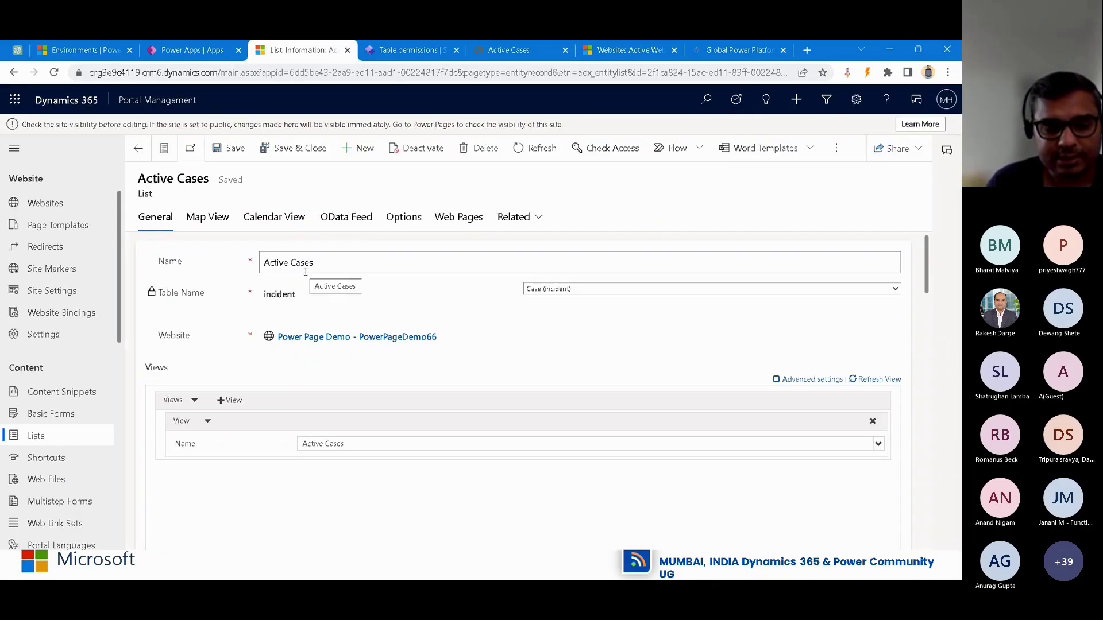
left_click(314, 266)
left_click(293, 503)
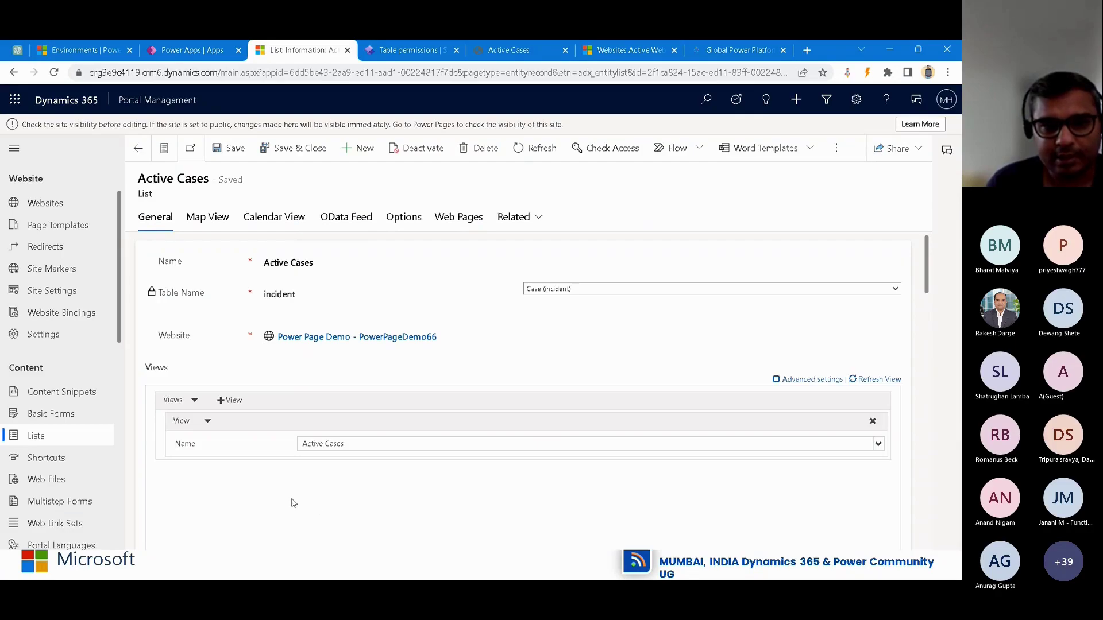
scroll(293, 503, "down", 5)
scroll(425, 232, "up", 3)
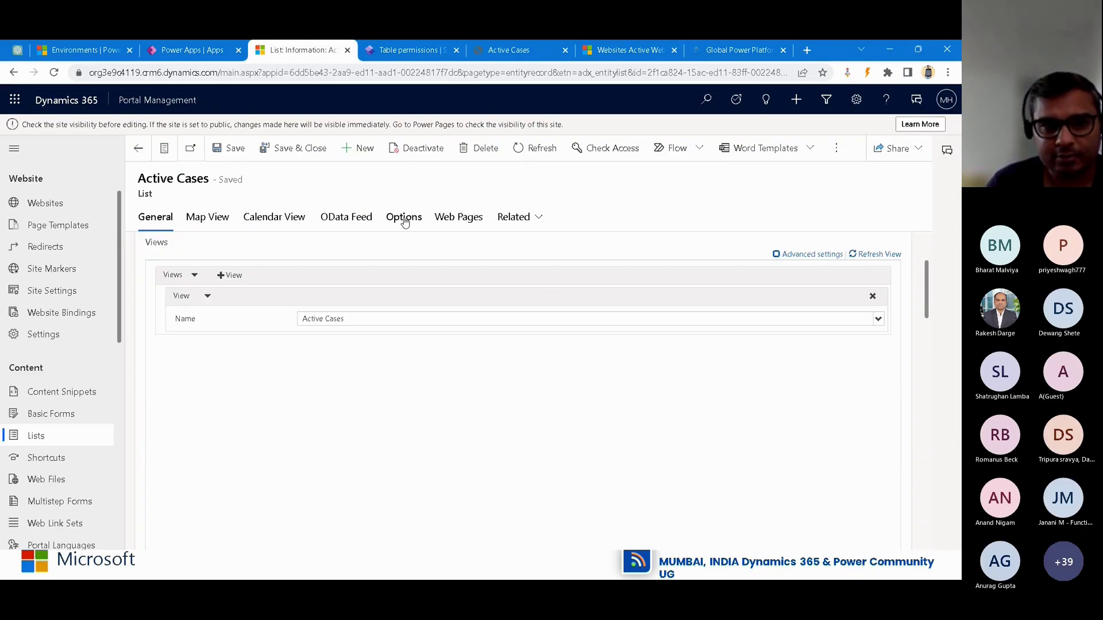
Open the Active Cases list's options and examine the custom JavaScript for even and odd row colours against the site's case list
left_click(403, 217)
left_click(528, 52)
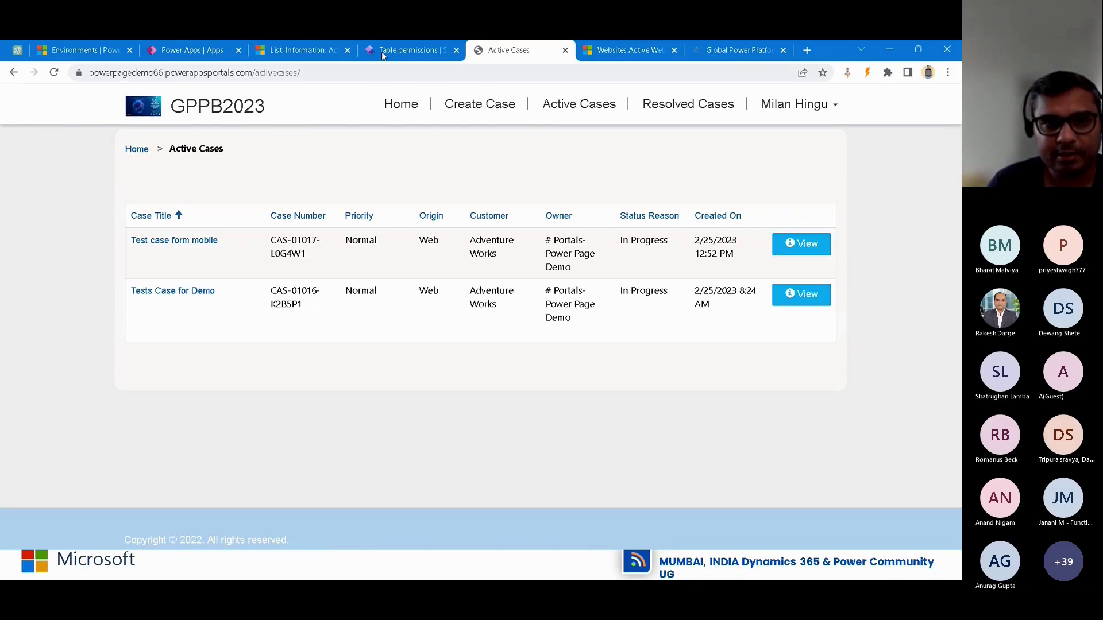
left_click(315, 53)
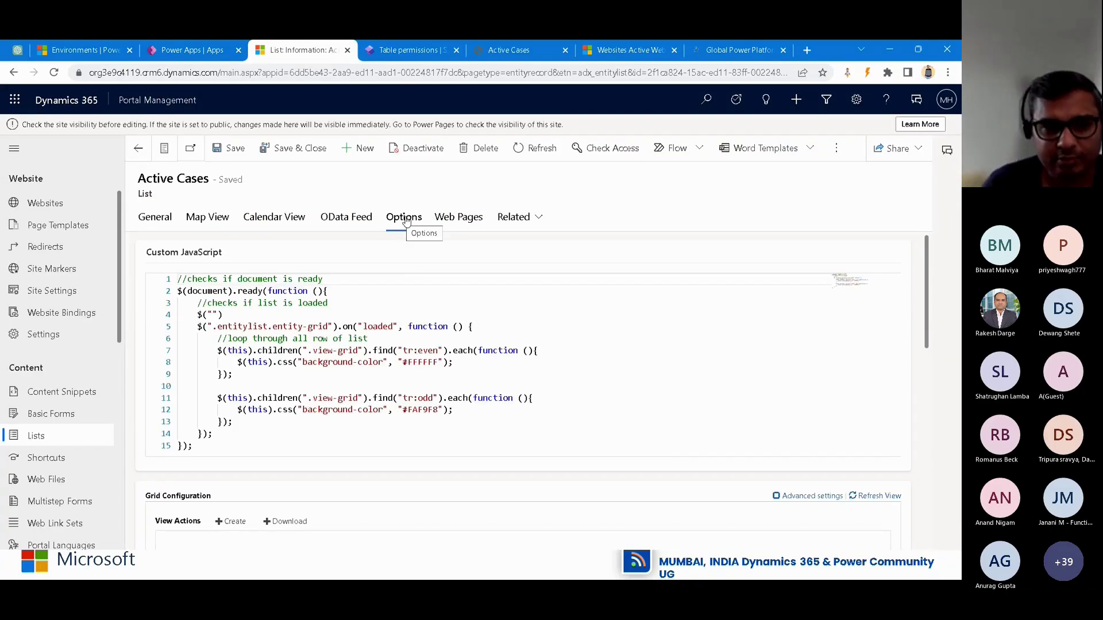
left_click(261, 410)
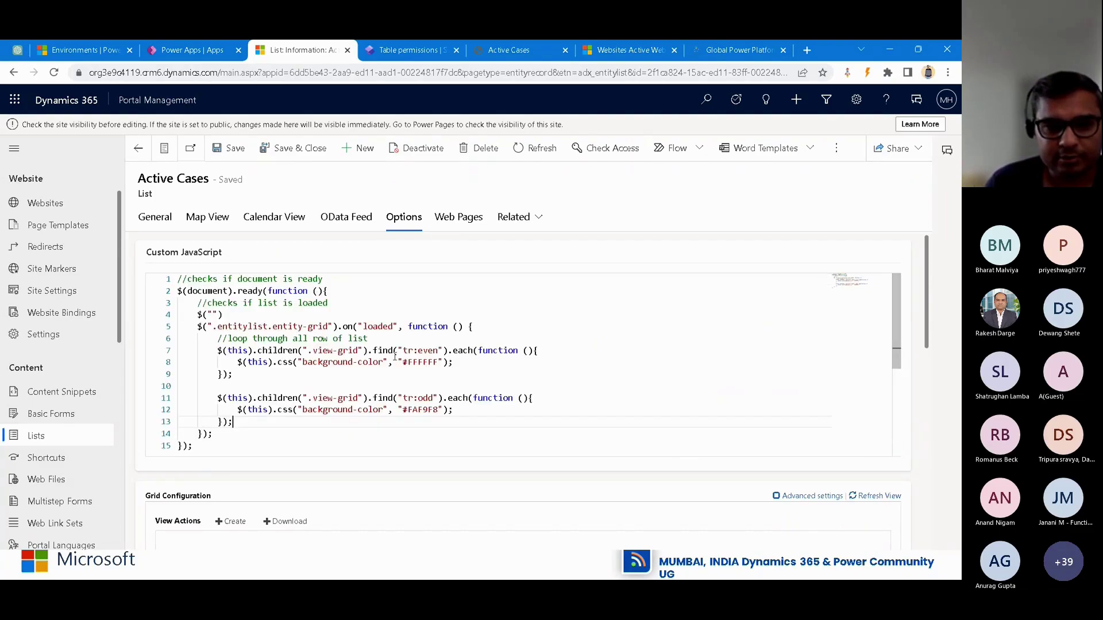
left_click(417, 398)
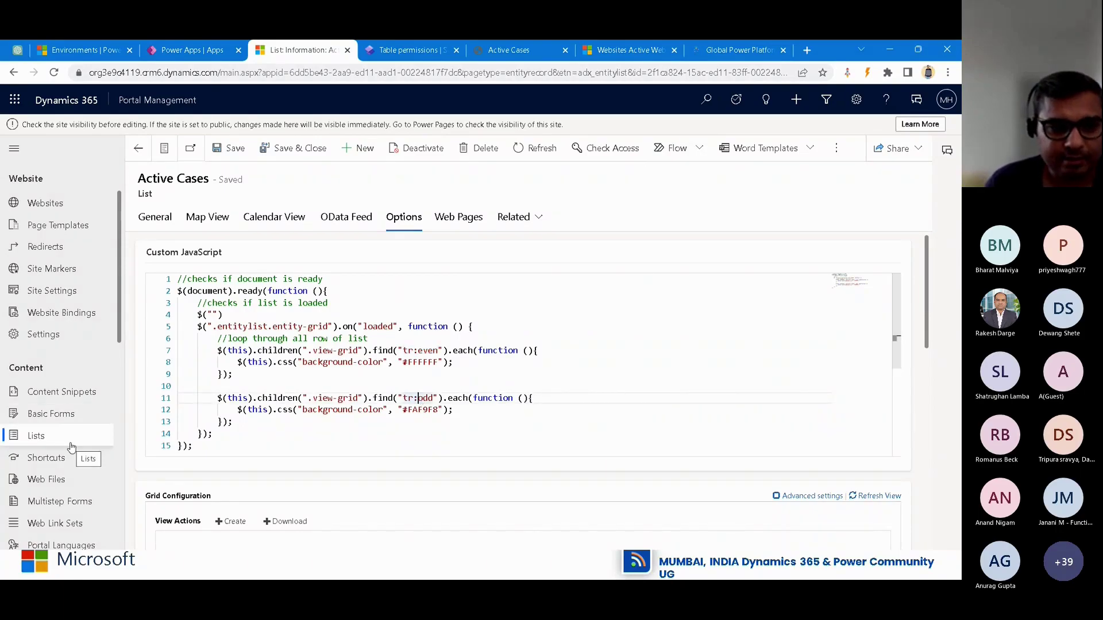
Look over the remaining Portal Management areas and the Active Websites list, and open the site's Home page
scroll(73, 443, "down", 3)
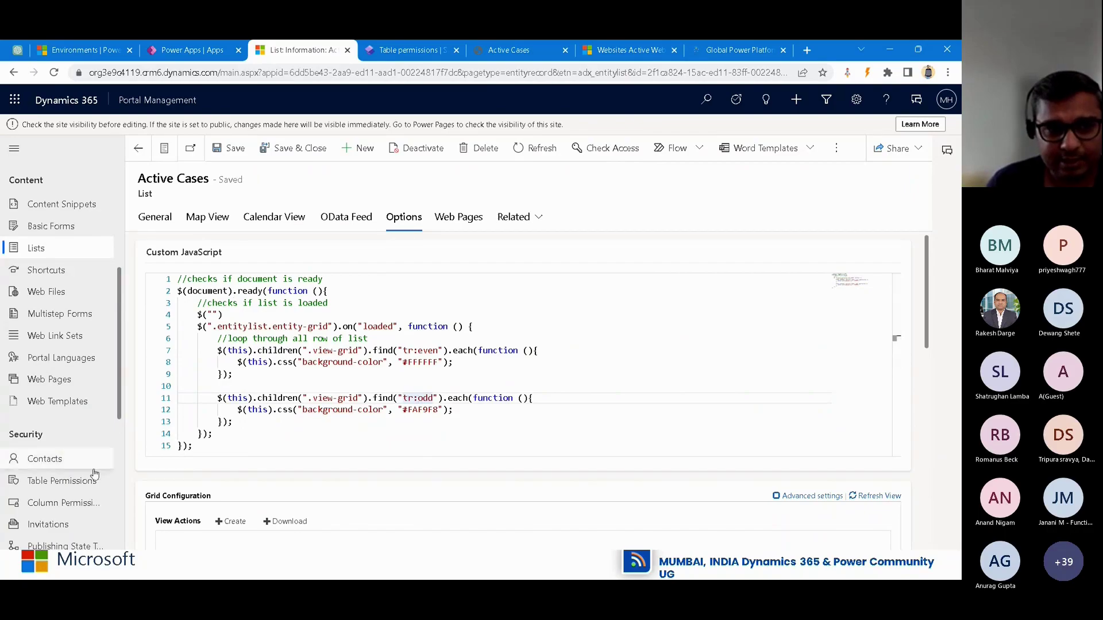
scroll(84, 497, "down", 1)
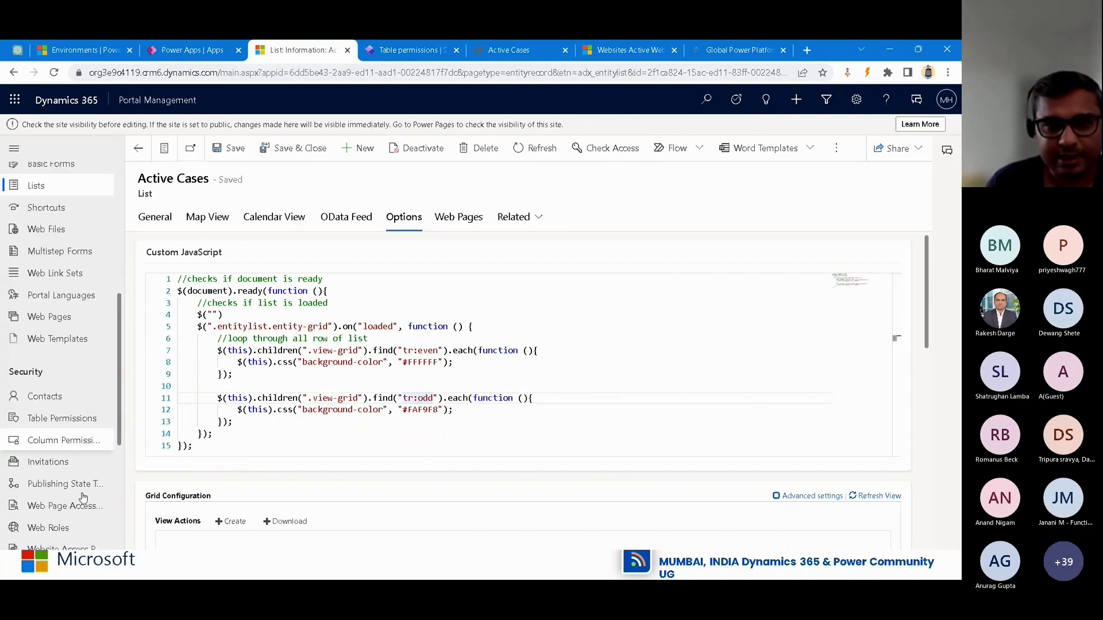
left_click(629, 50)
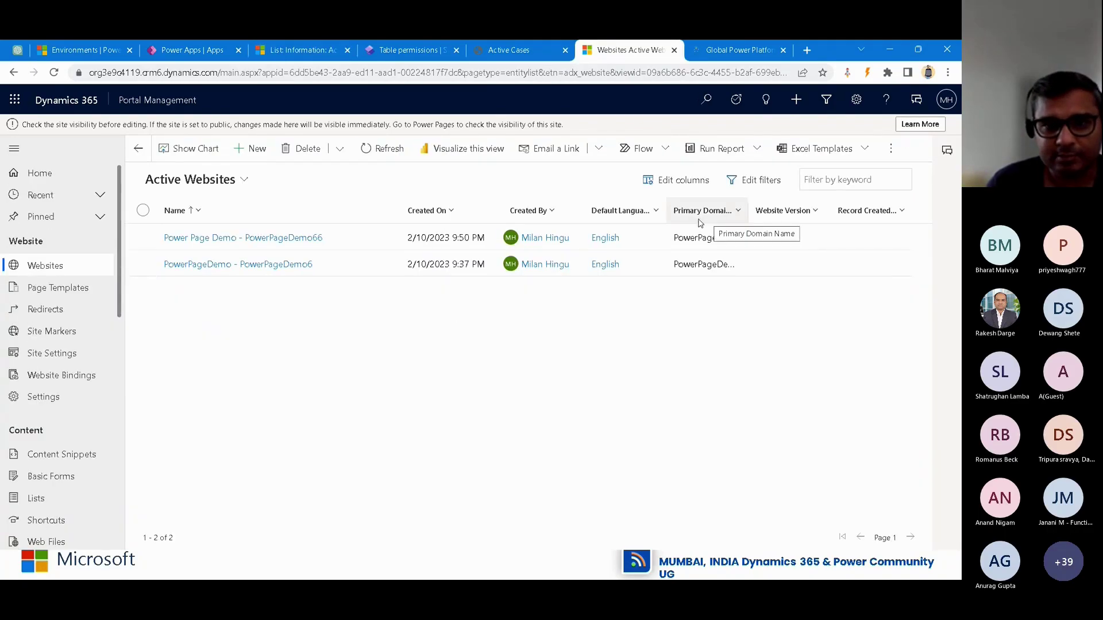
left_click(486, 50)
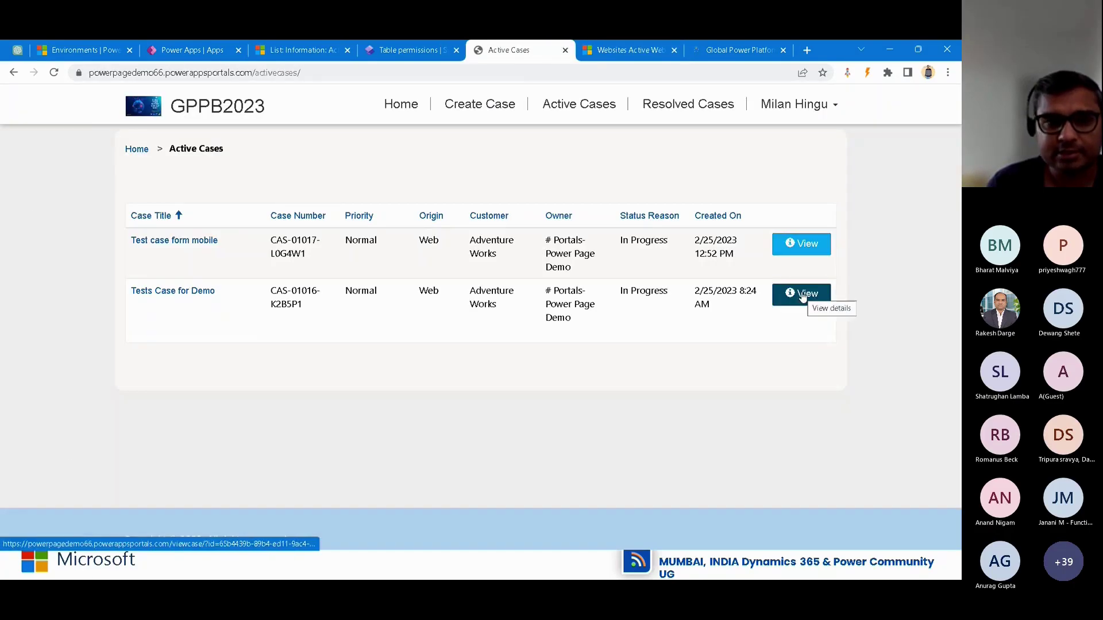
left_click(423, 109)
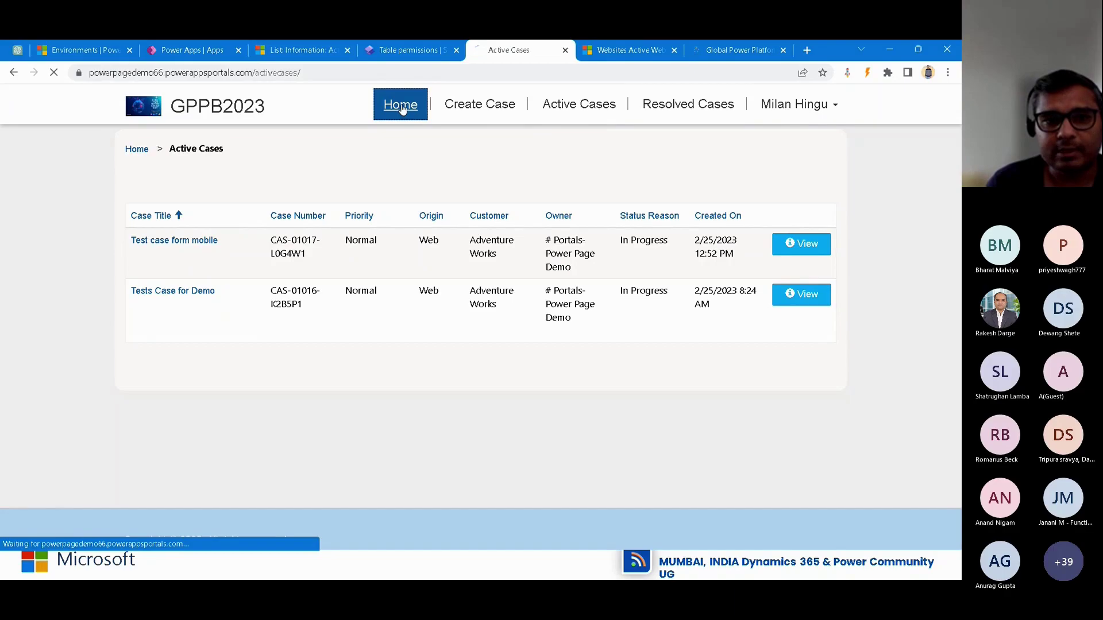
left_click(388, 50)
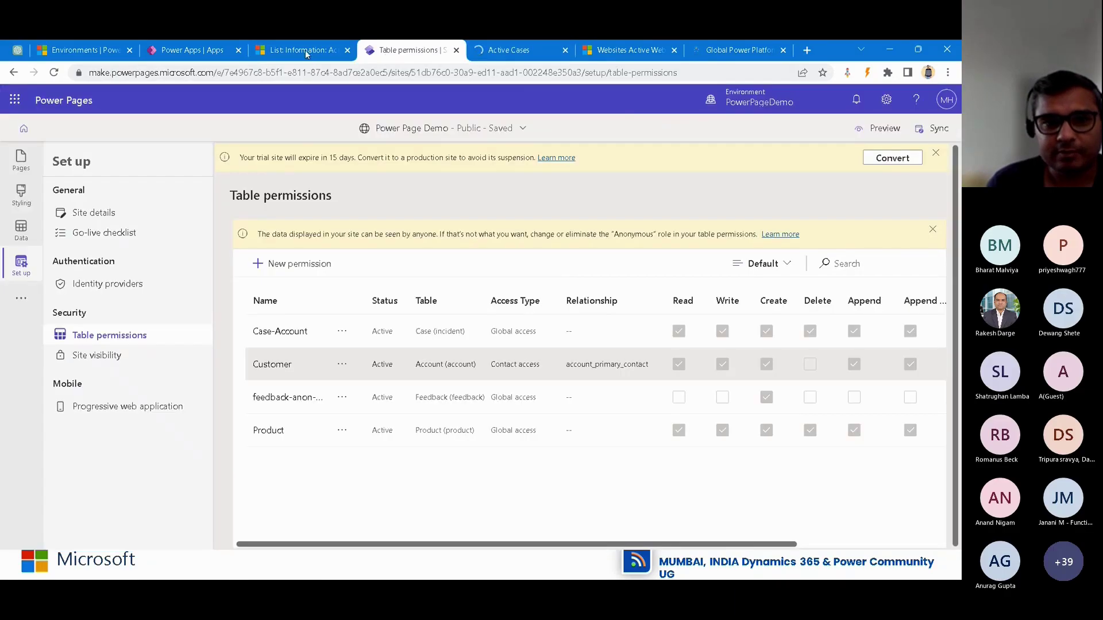
left_click(506, 50)
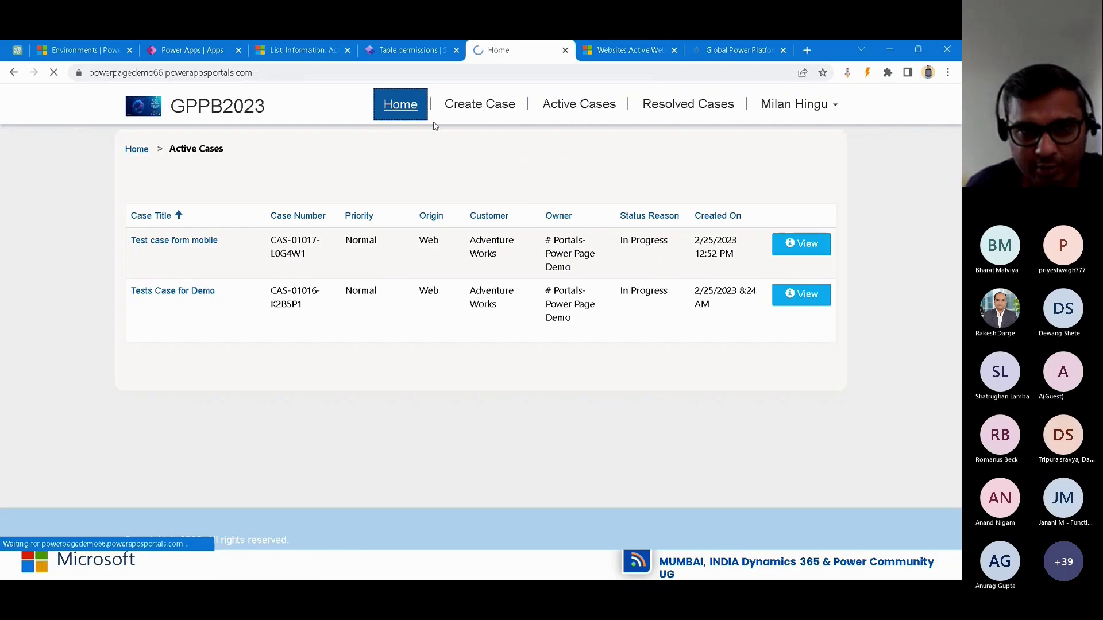
View the design studio's Data workspace with the Case table, and return to the Pages workspace on the Active Cases page
left_click(409, 50)
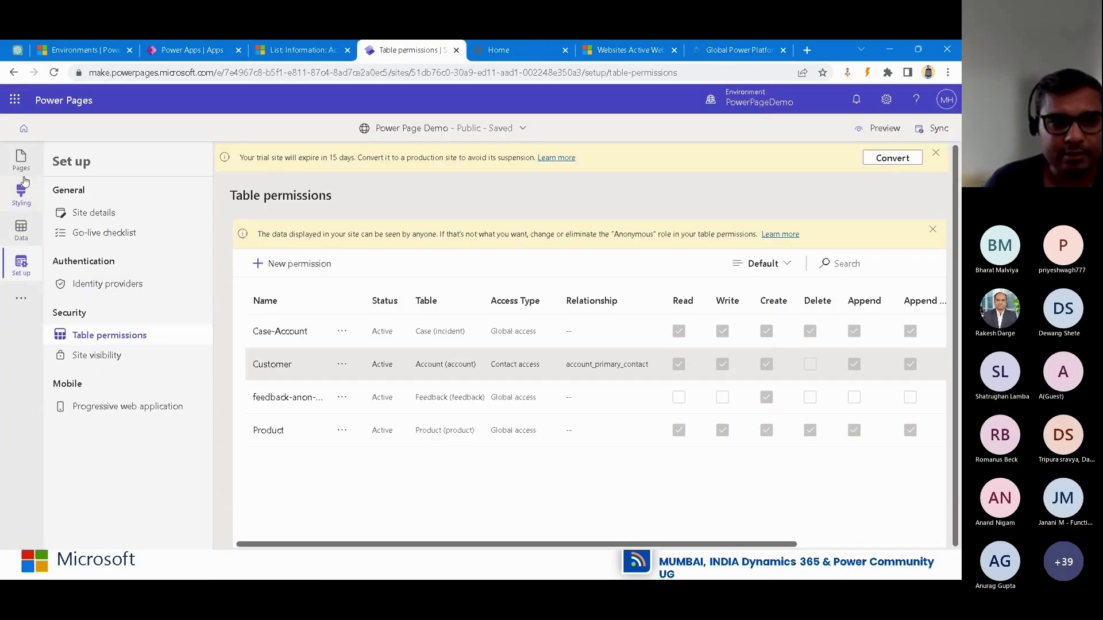
left_click(20, 158)
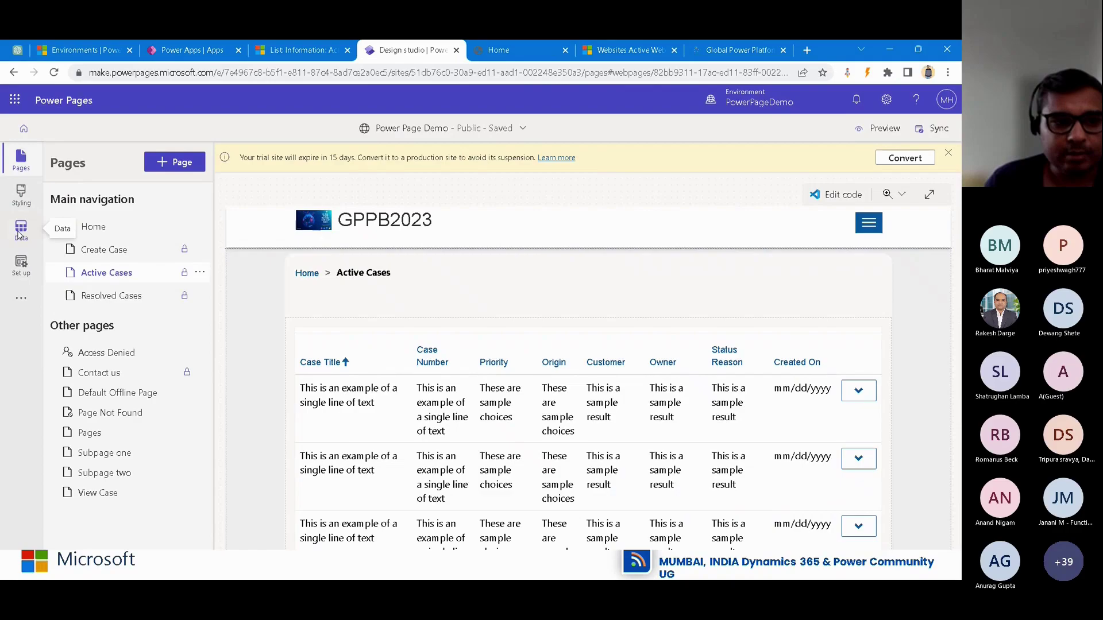
left_click(20, 230)
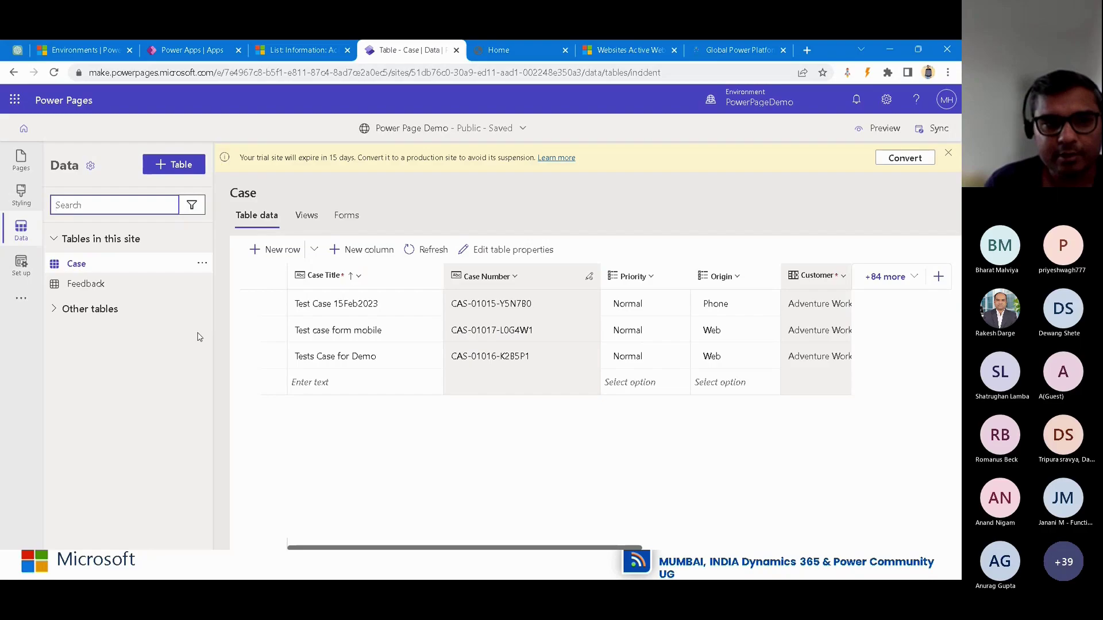
left_click(20, 171)
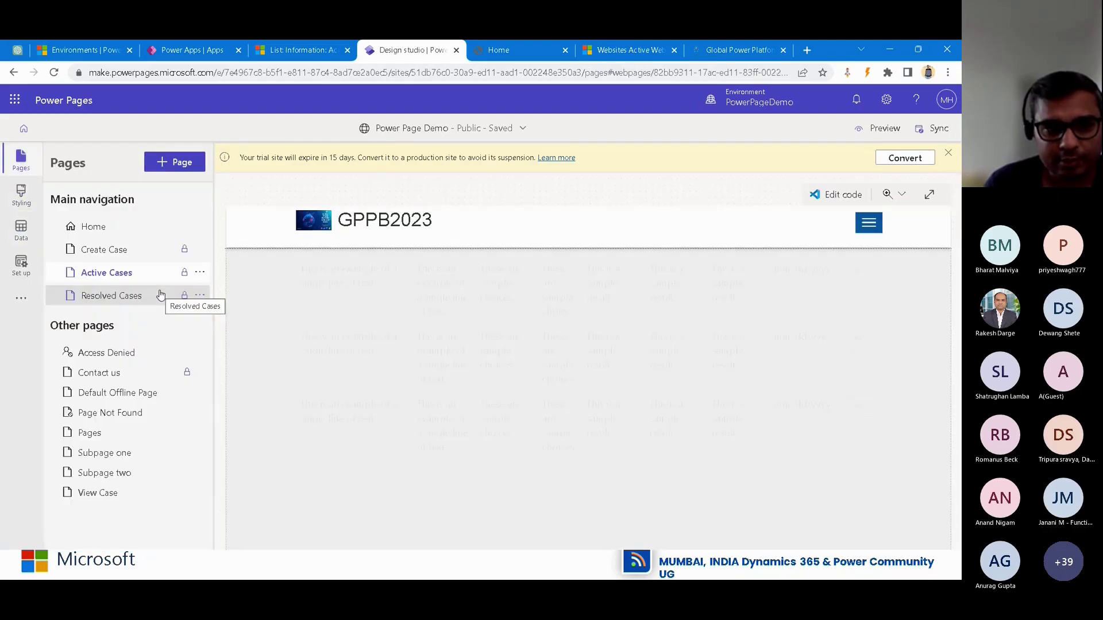
left_click(294, 53)
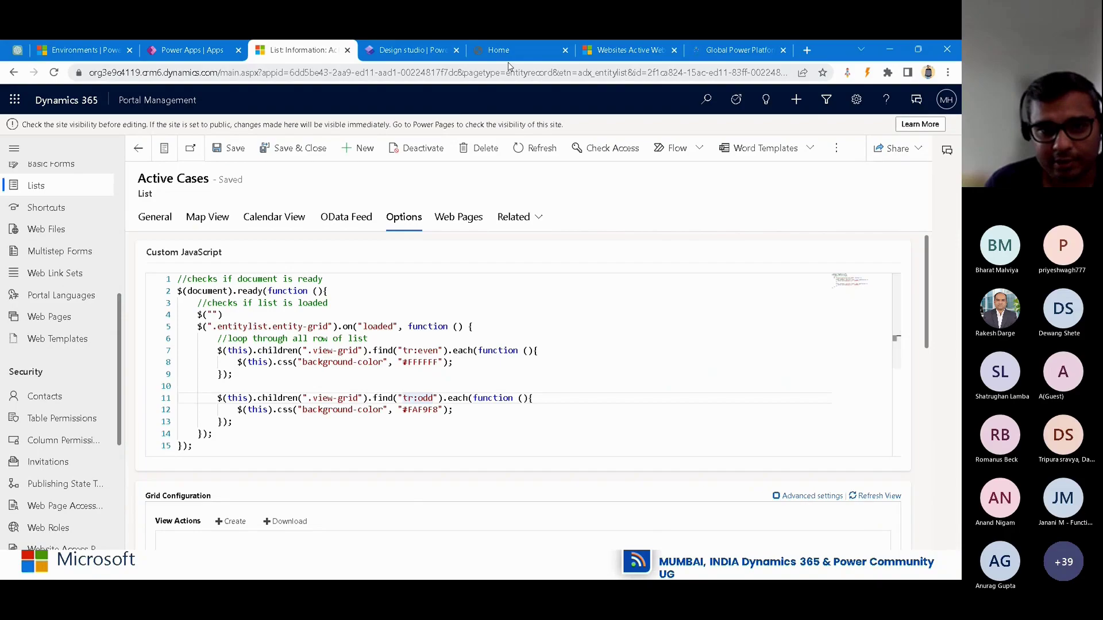
left_click(417, 52)
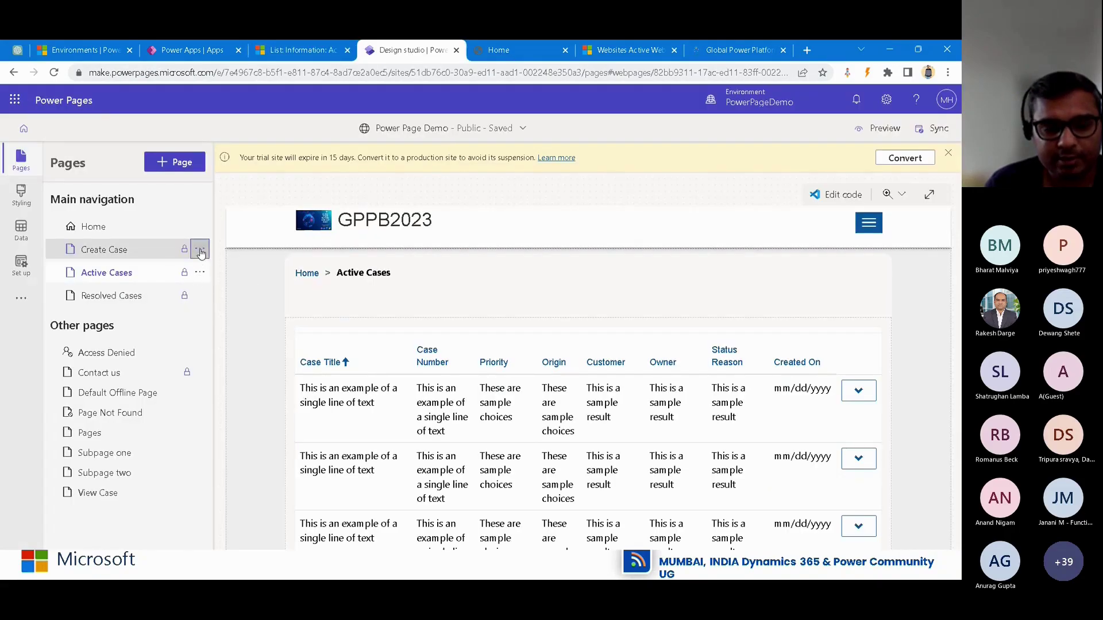
Open the Create Case page's code in Visual Studio Code for the Web and accept editing the live, public site
left_click(200, 250)
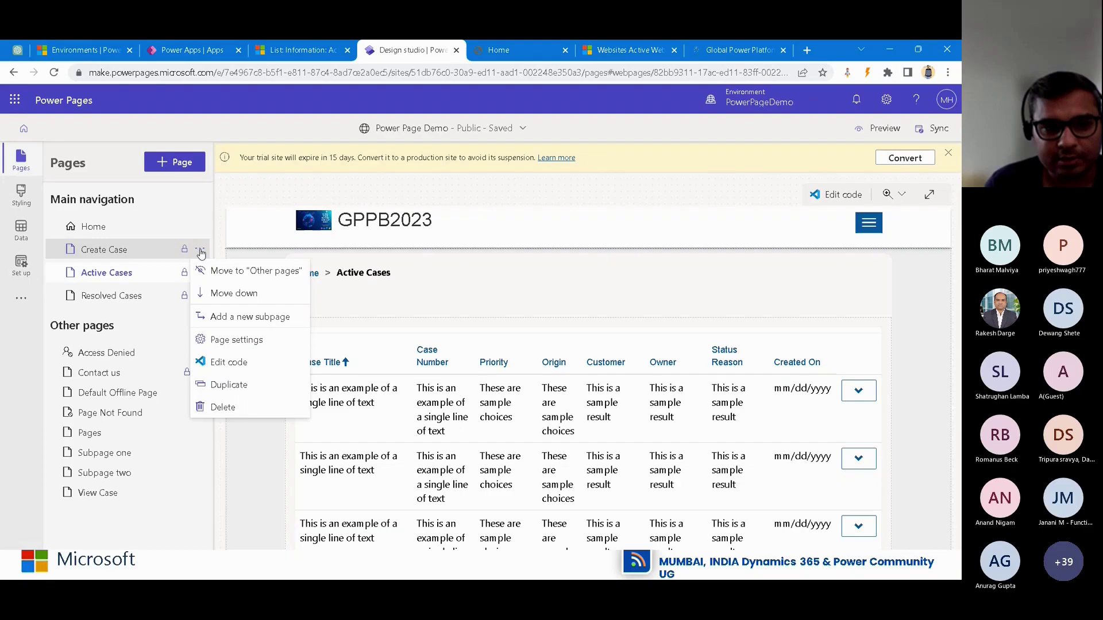
left_click(227, 370)
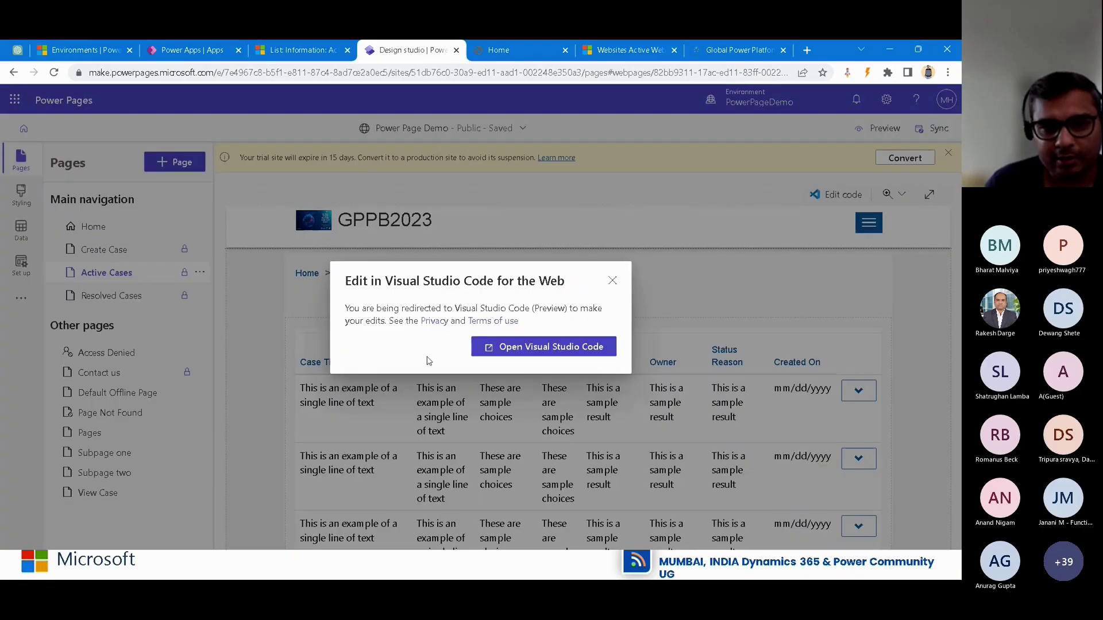
left_click(523, 348)
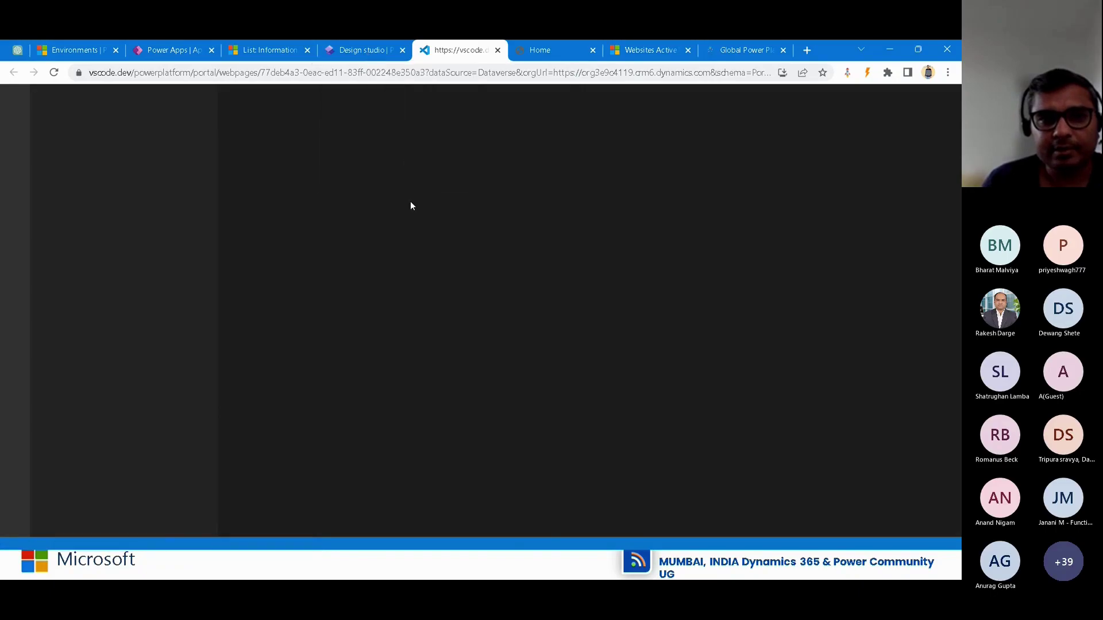
left_click(362, 50)
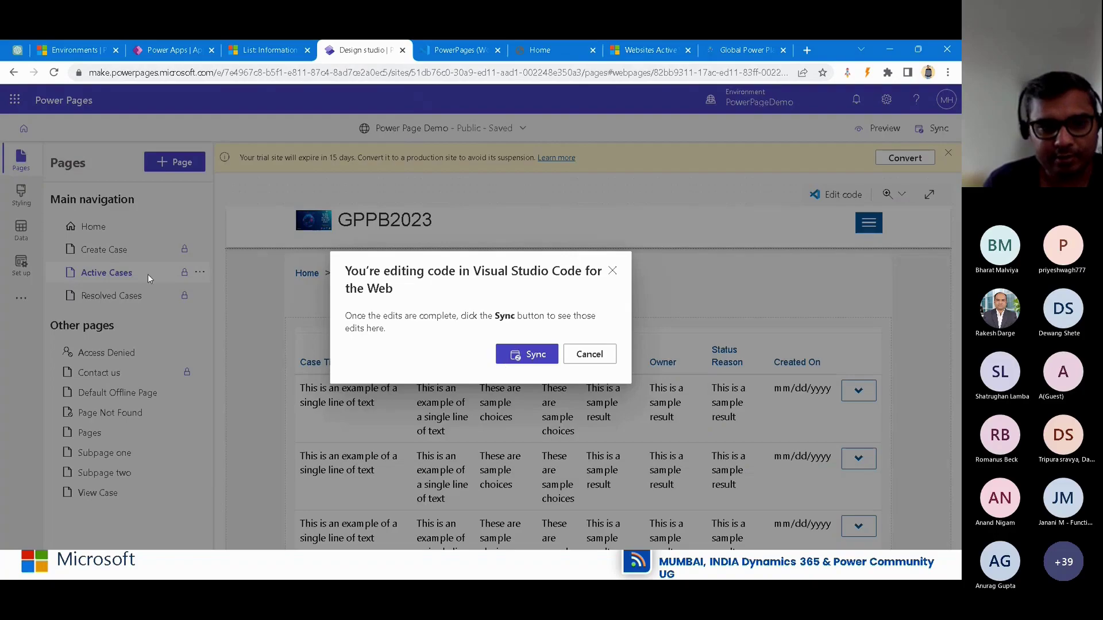
left_click(458, 50)
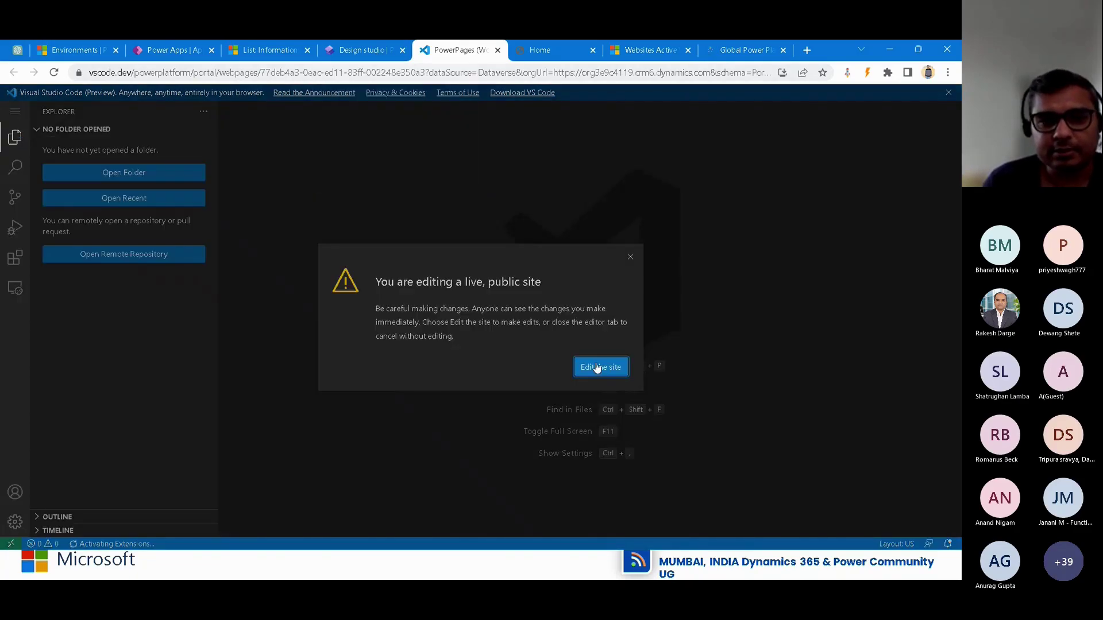
left_click(596, 369)
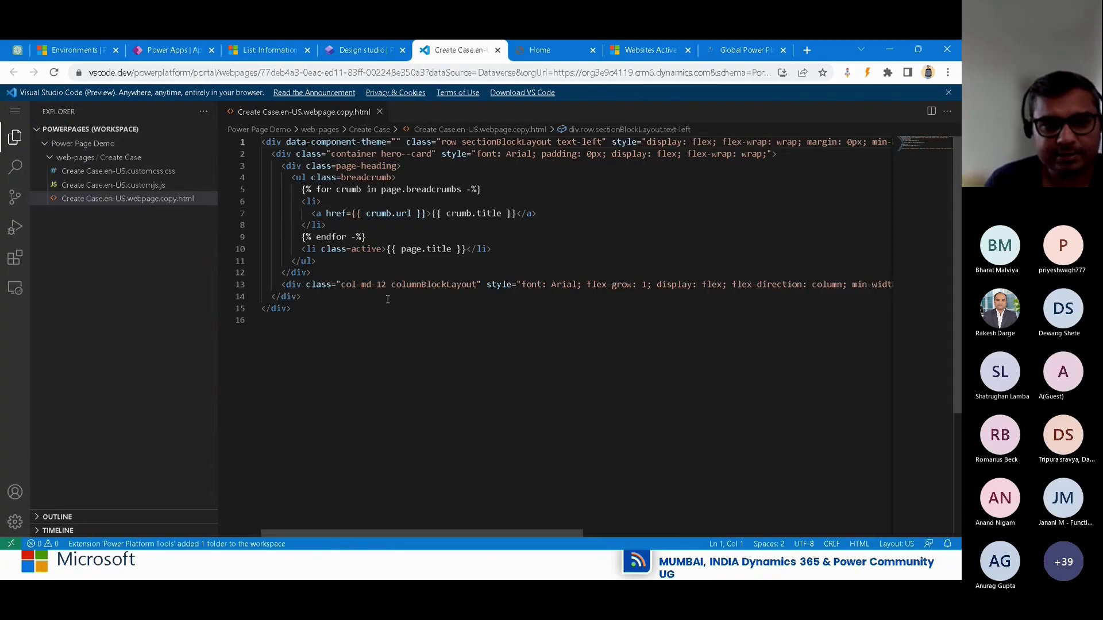
Examine the full HTML markup of Create Case.en-US.webpage.copy.html, checking the design studio's sync notice in between
left_click(351, 313)
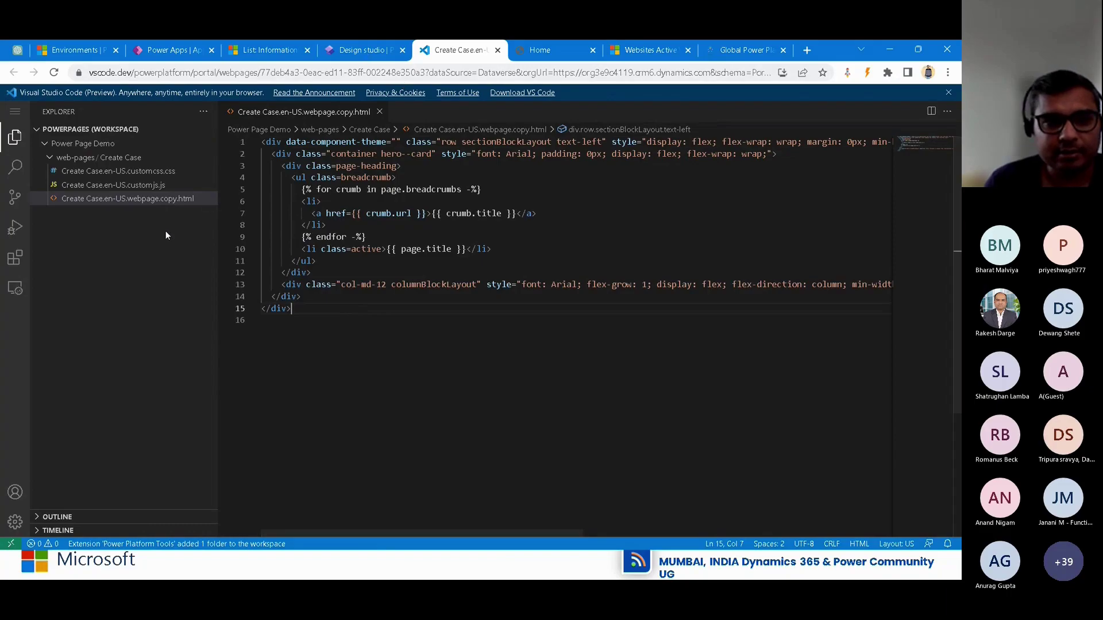
key("ctrl+shift+Tab")
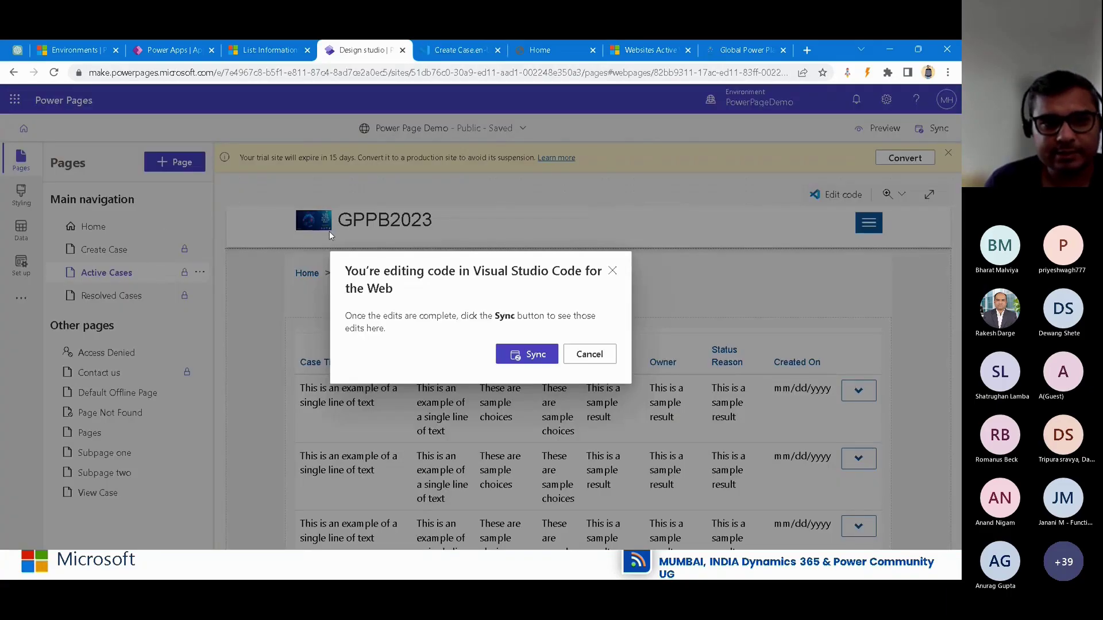
left_click(442, 52)
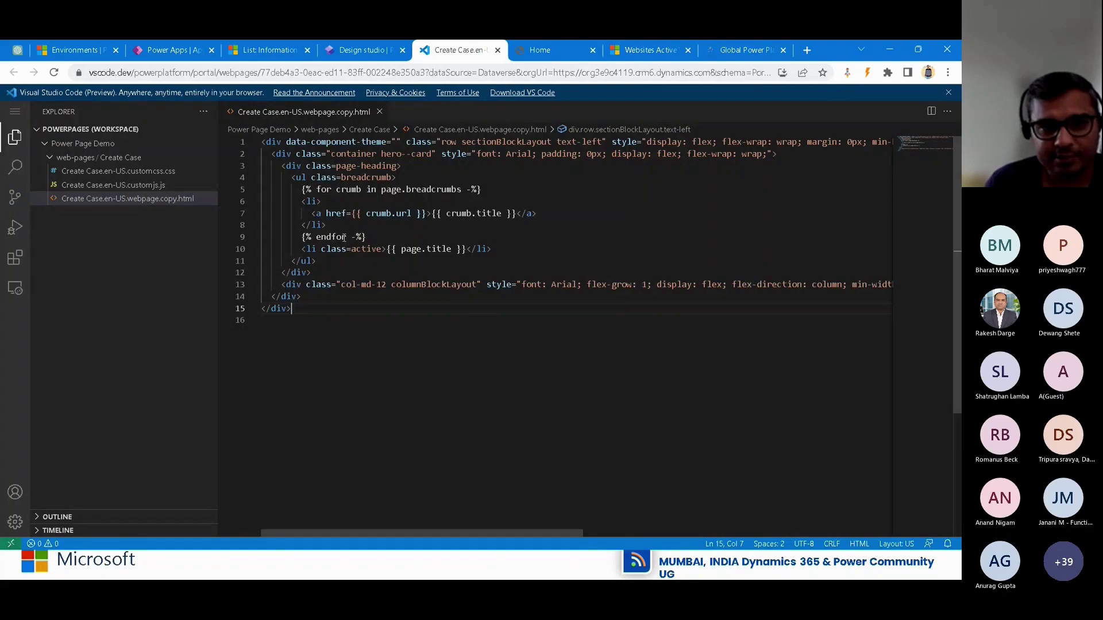
left_click_drag(292, 309, 260, 146)
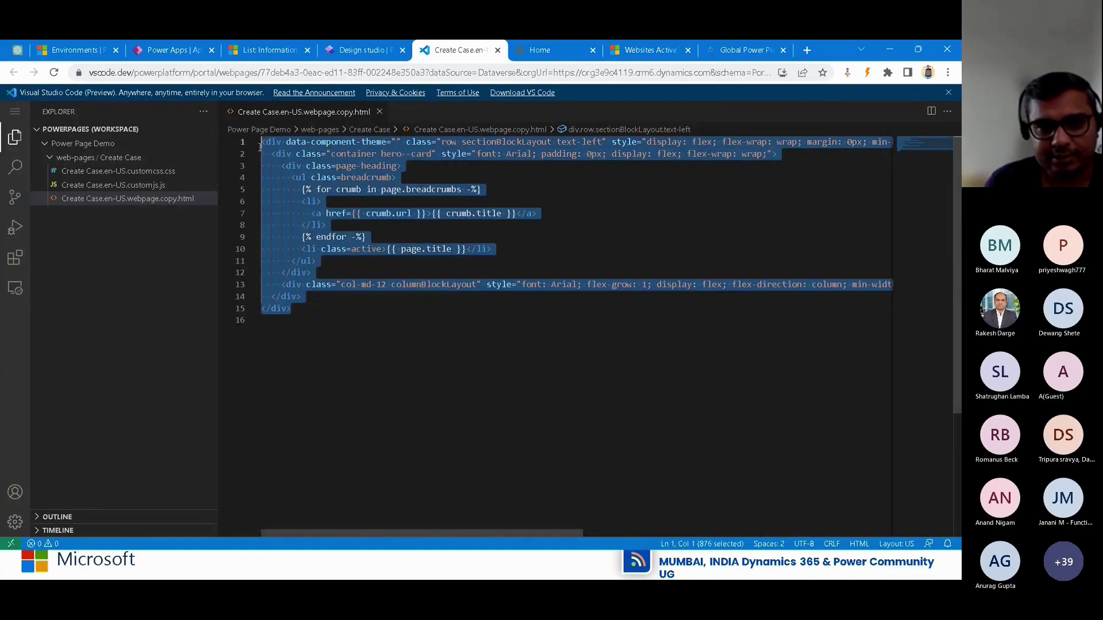
left_click(369, 272)
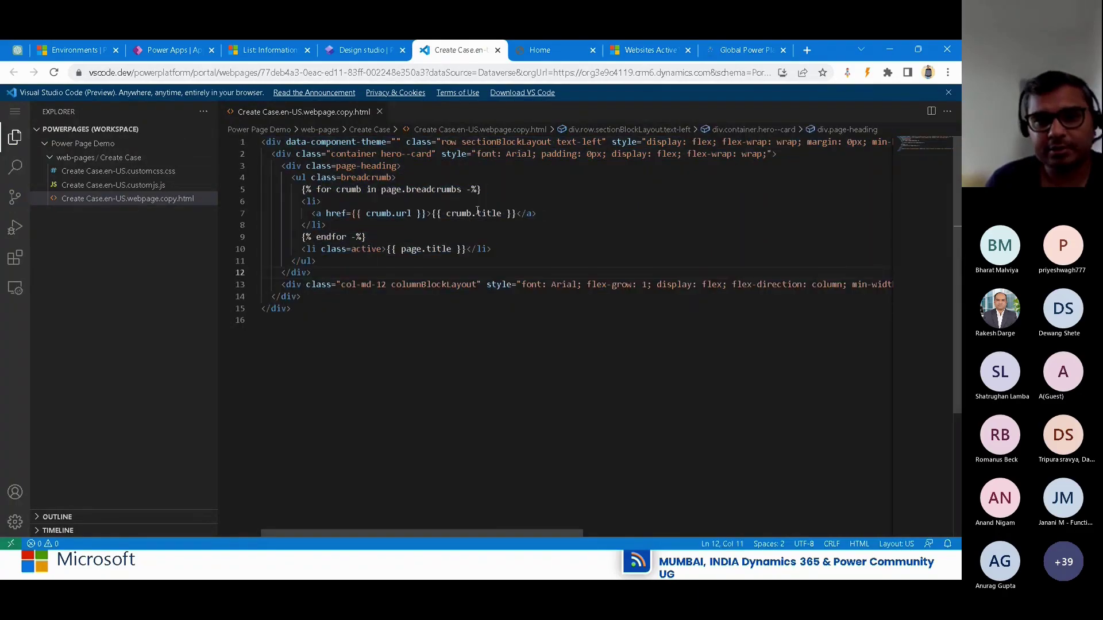
Examine the Create Case page's HTML, custom JavaScript and custom CSS files, checking the design studio in between
left_click(569, 160)
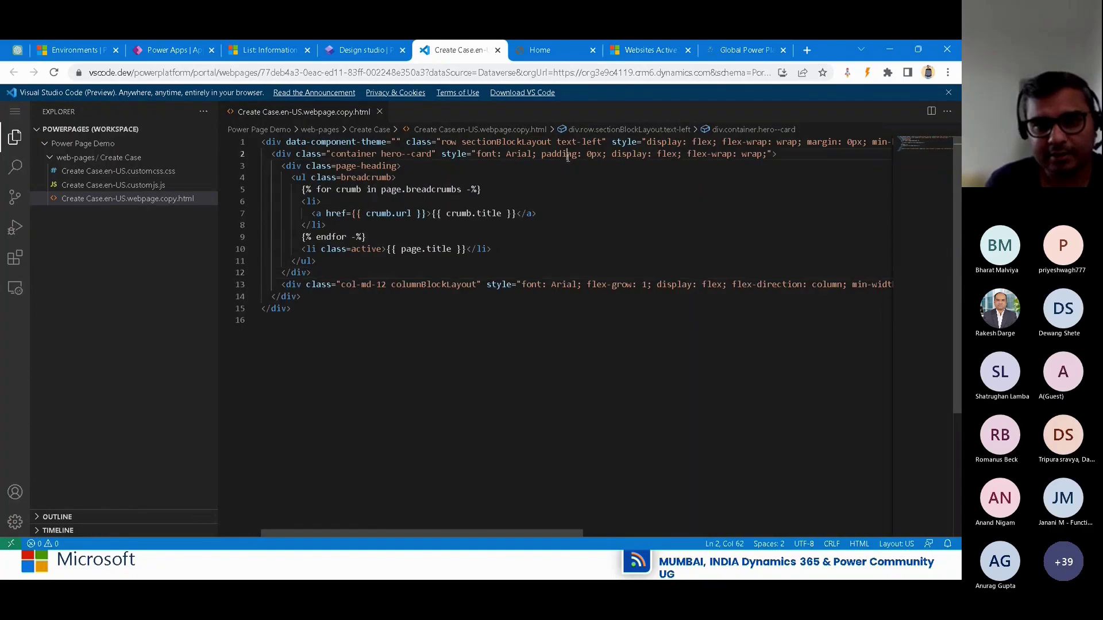
left_click(613, 230)
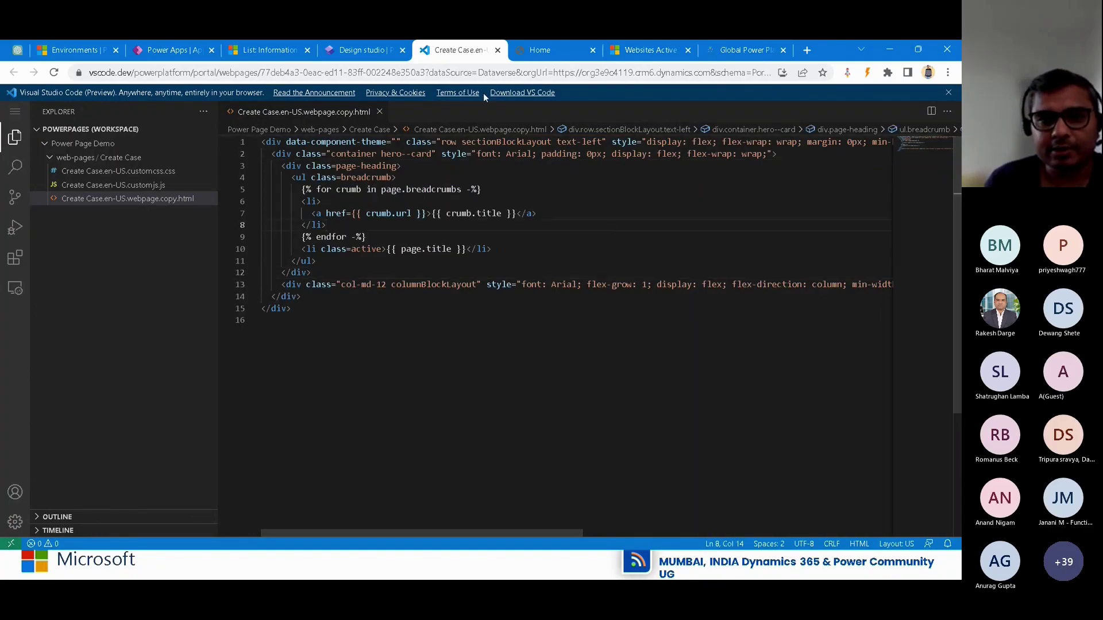
left_click(369, 48)
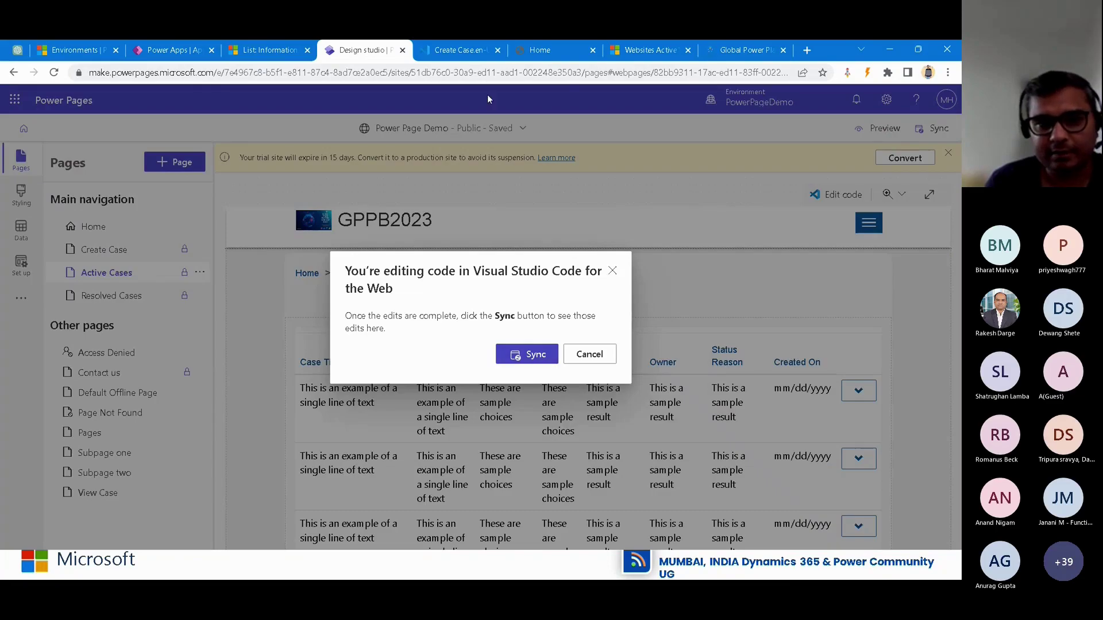
mouse_move(463, 52)
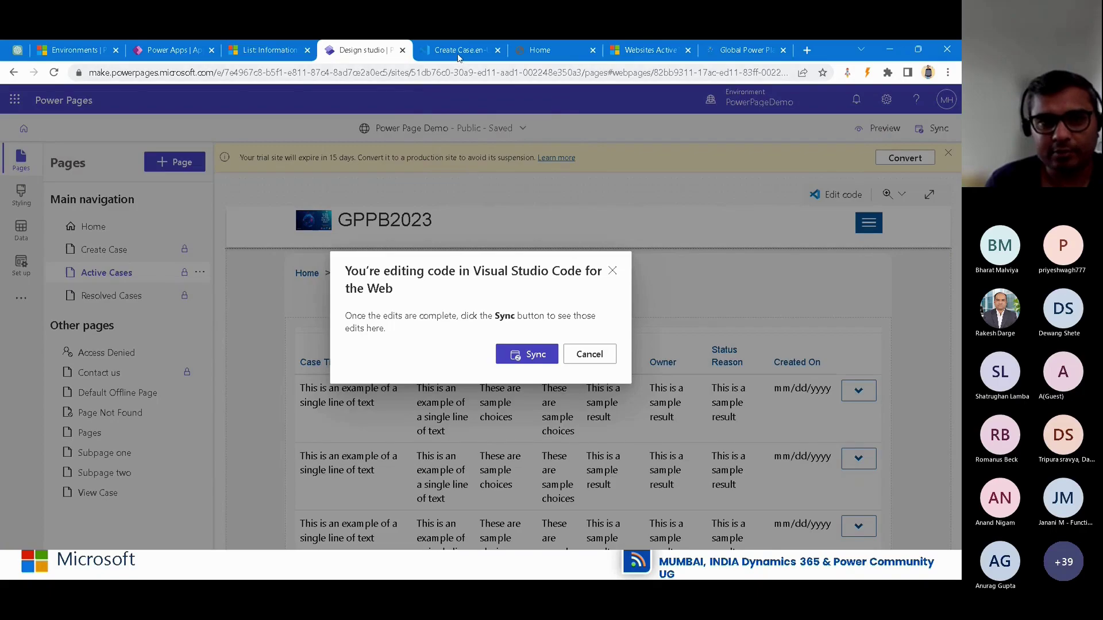
left_click(459, 51)
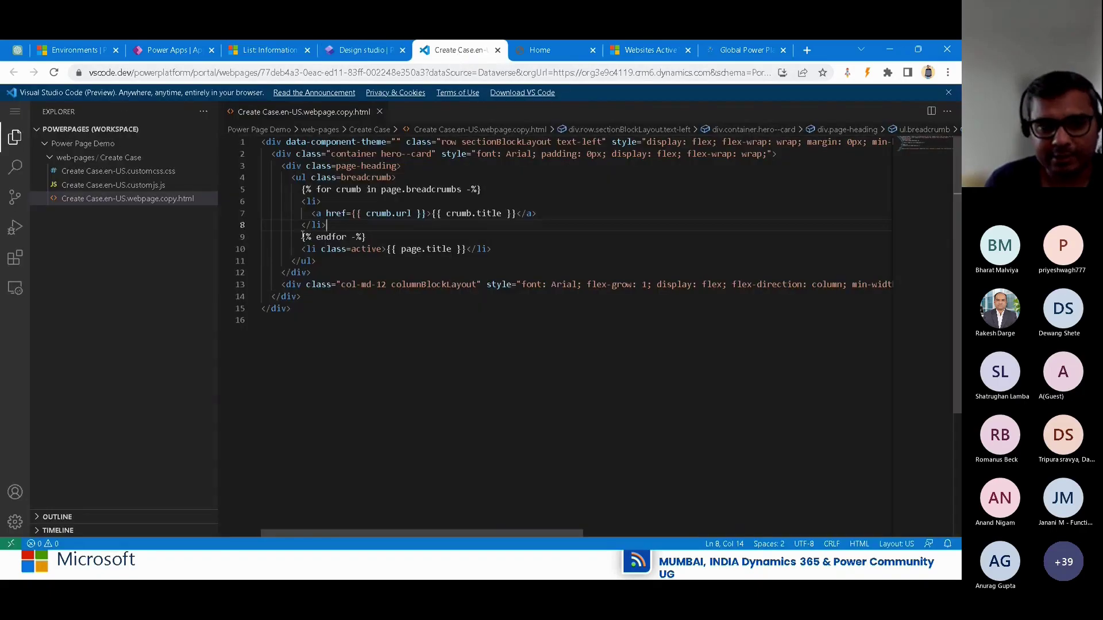
left_click(135, 185)
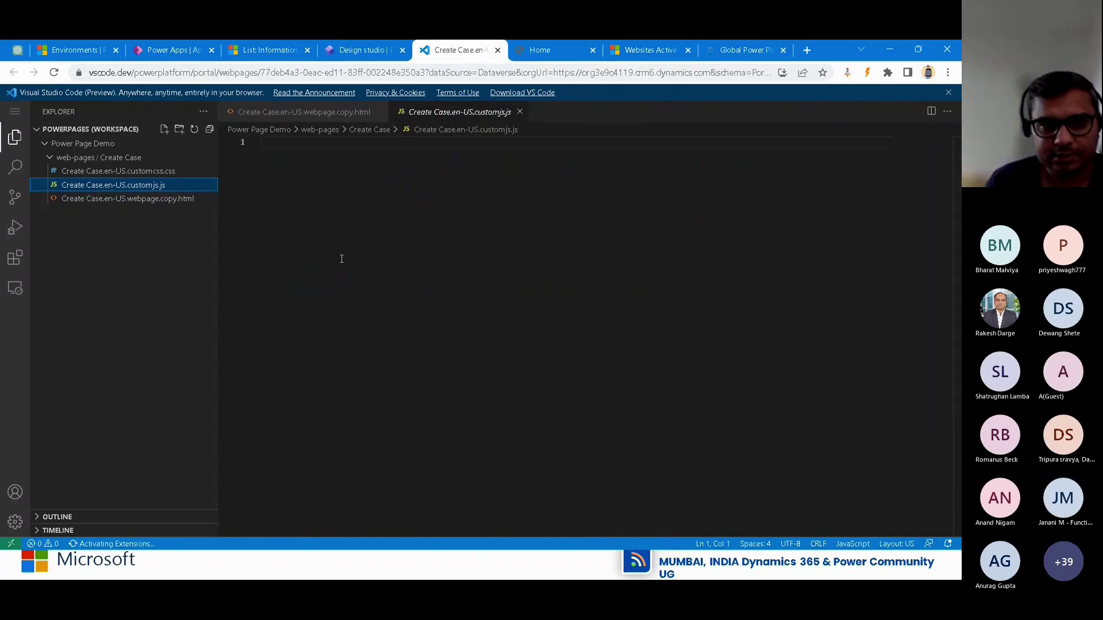
left_click(118, 171)
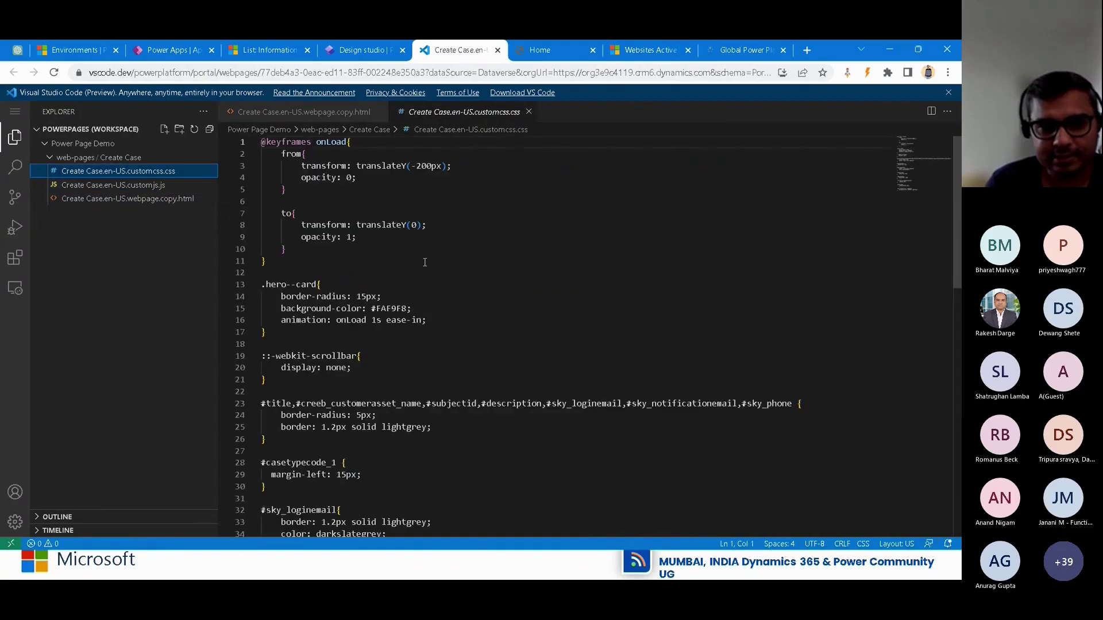
left_click(472, 302)
scroll(482, 344, "down", 10)
scroll(488, 379, "up", 10)
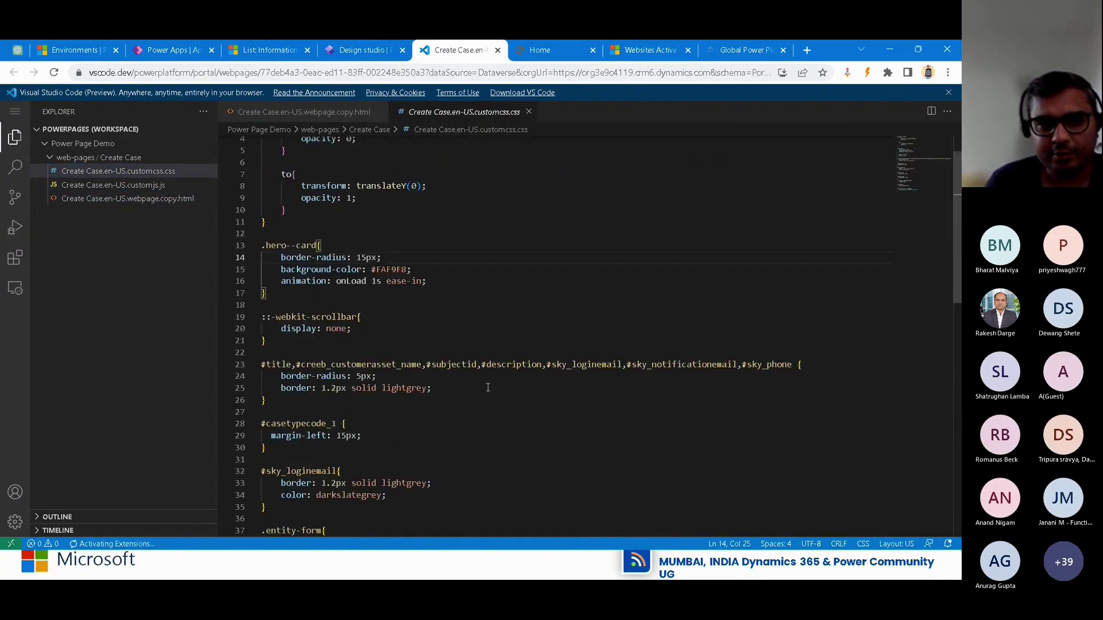
Dismiss the code-editing notice in the design studio and select the Create Case page, viewing its page options
left_click(377, 49)
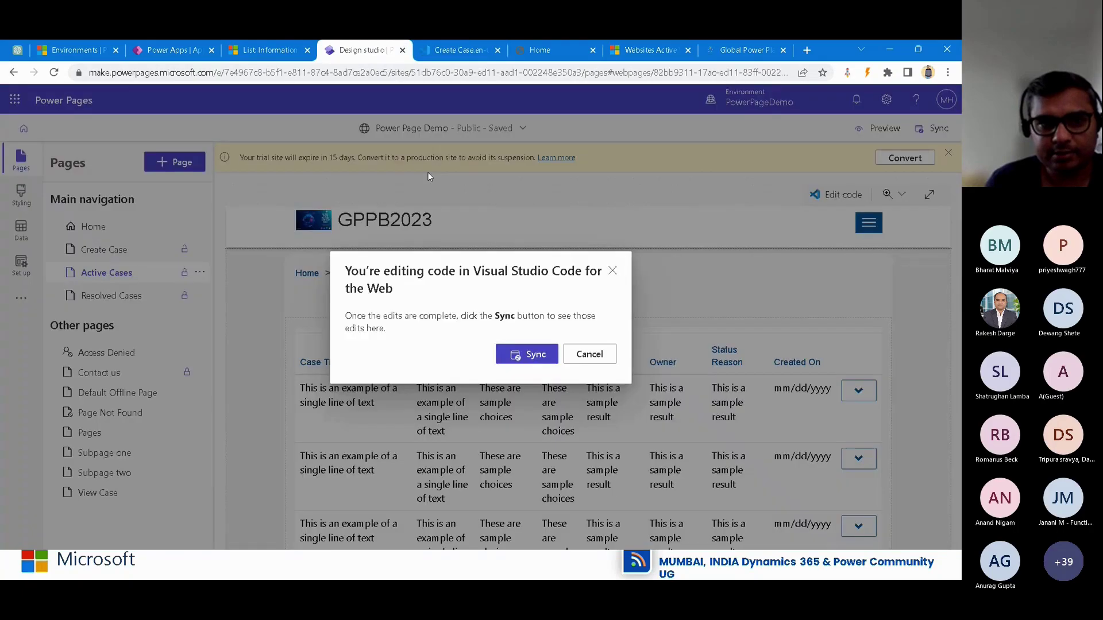
left_click(578, 354)
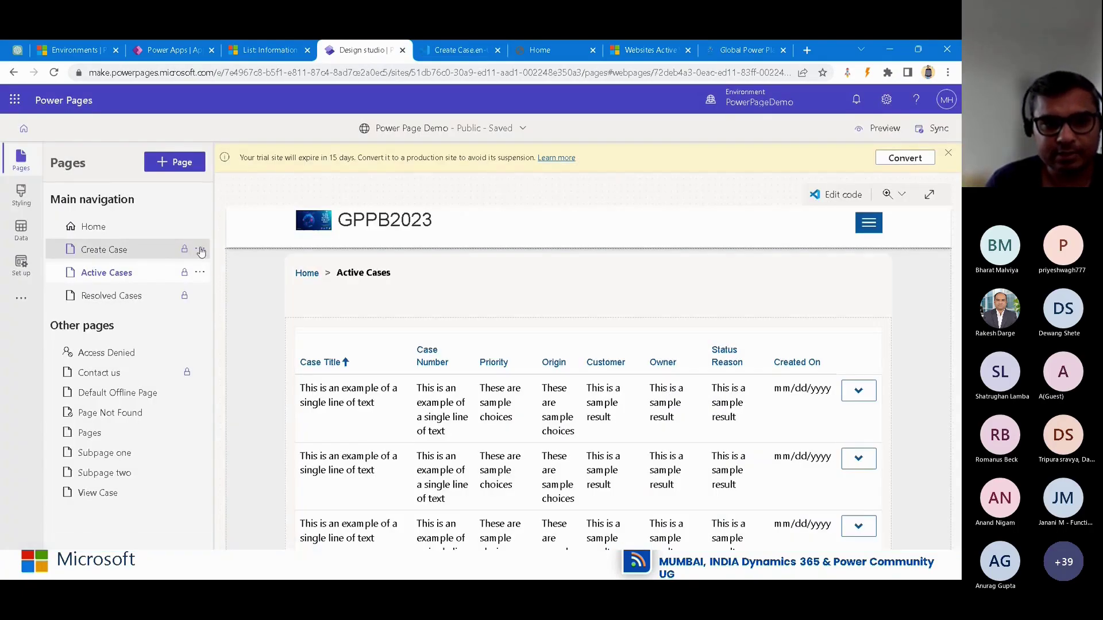
left_click(200, 249)
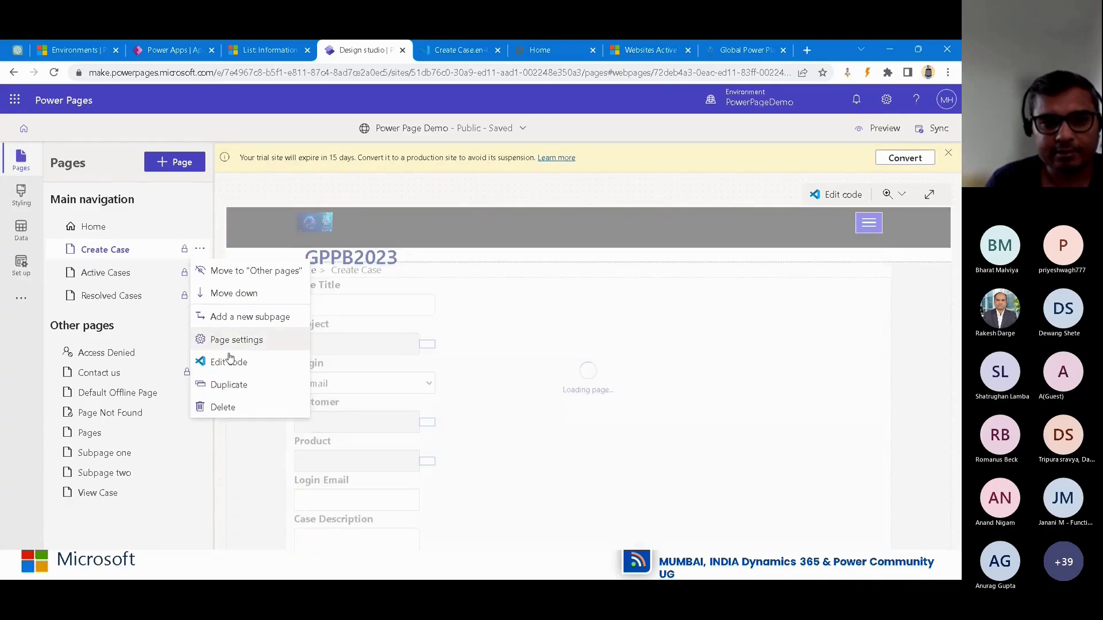
left_click(199, 204)
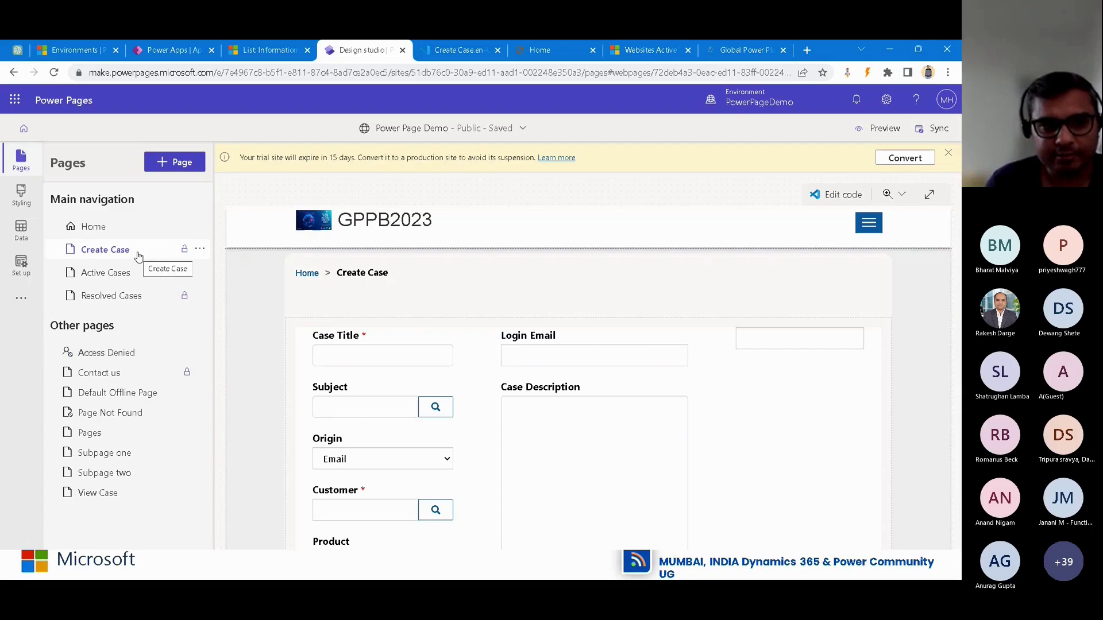
Close the page's code editor and open the CSS management of the Blue theme in the Styling workspace
left_click(21, 194)
left_click(498, 52)
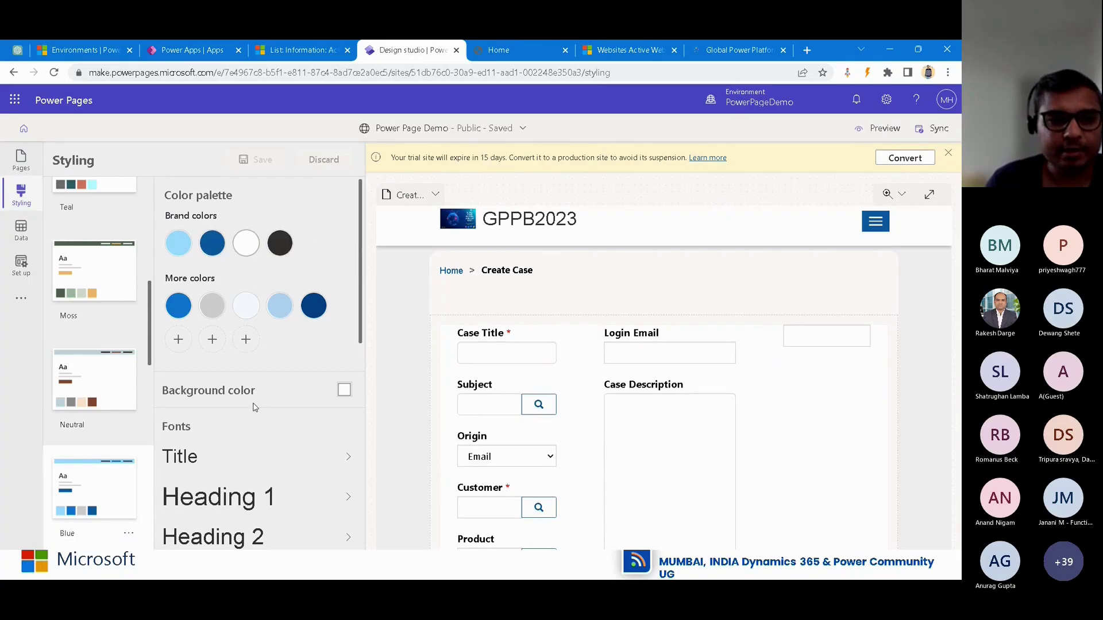
scroll(252, 425, "down", 4)
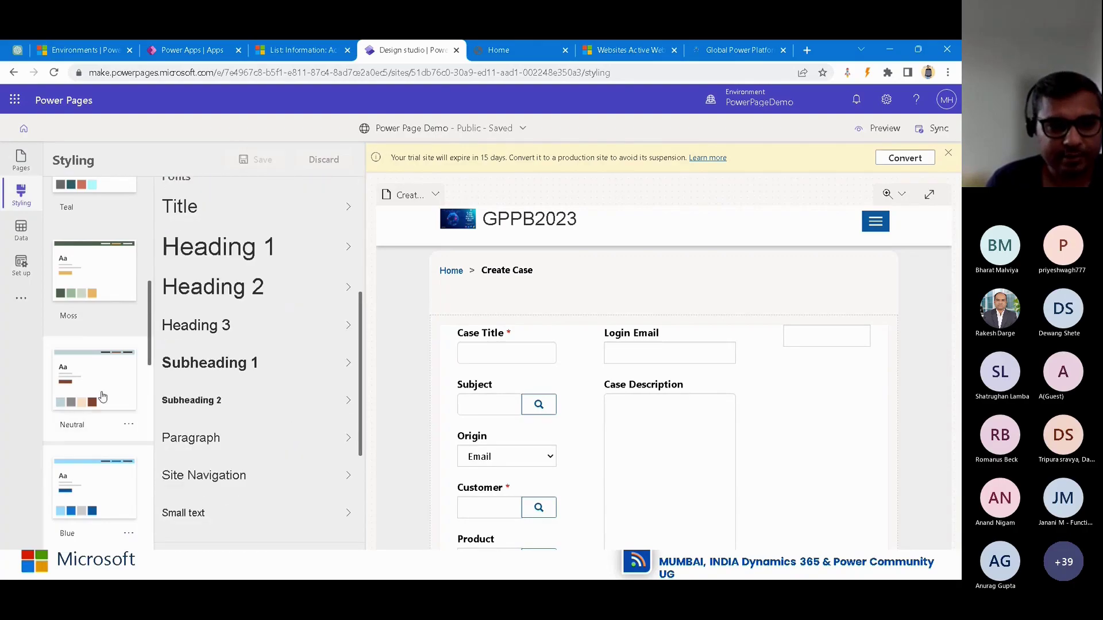
scroll(109, 402, "down", 2)
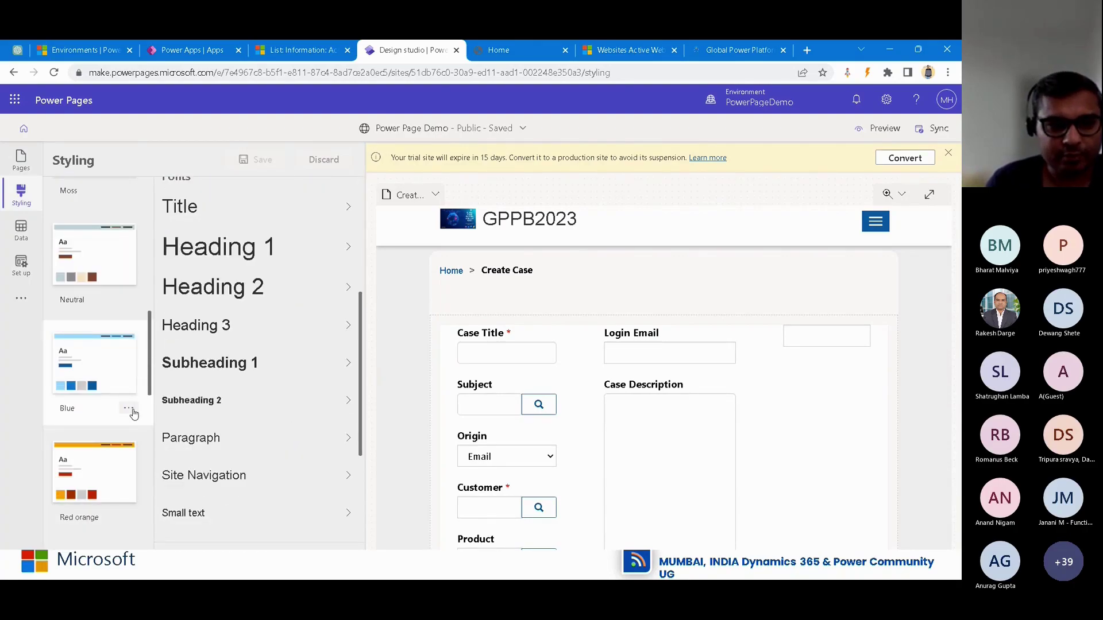
left_click(129, 408)
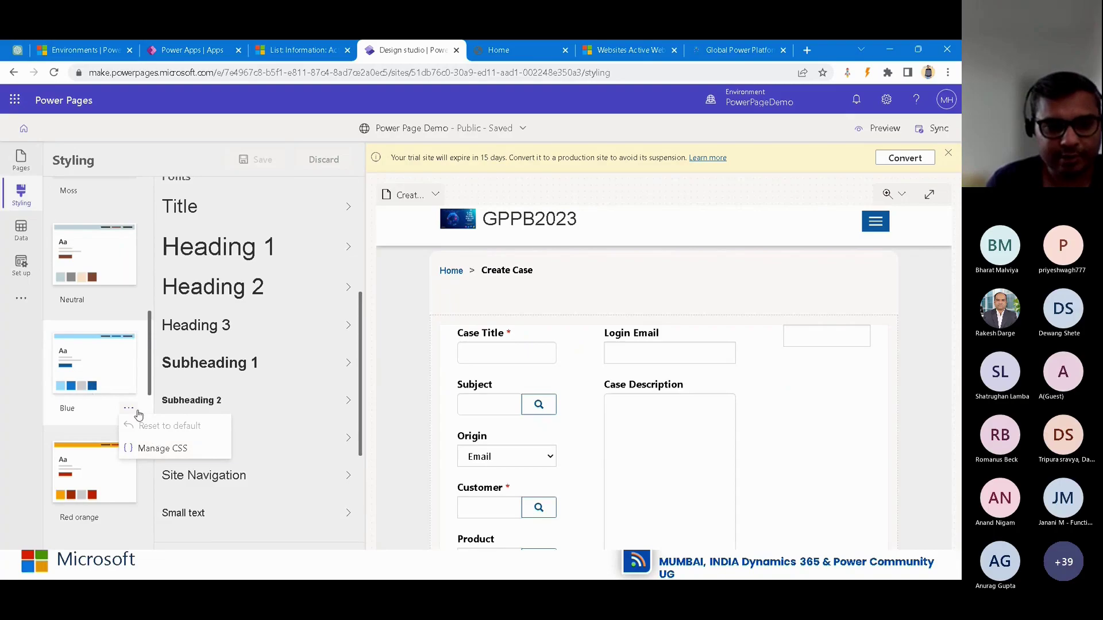
left_click(159, 448)
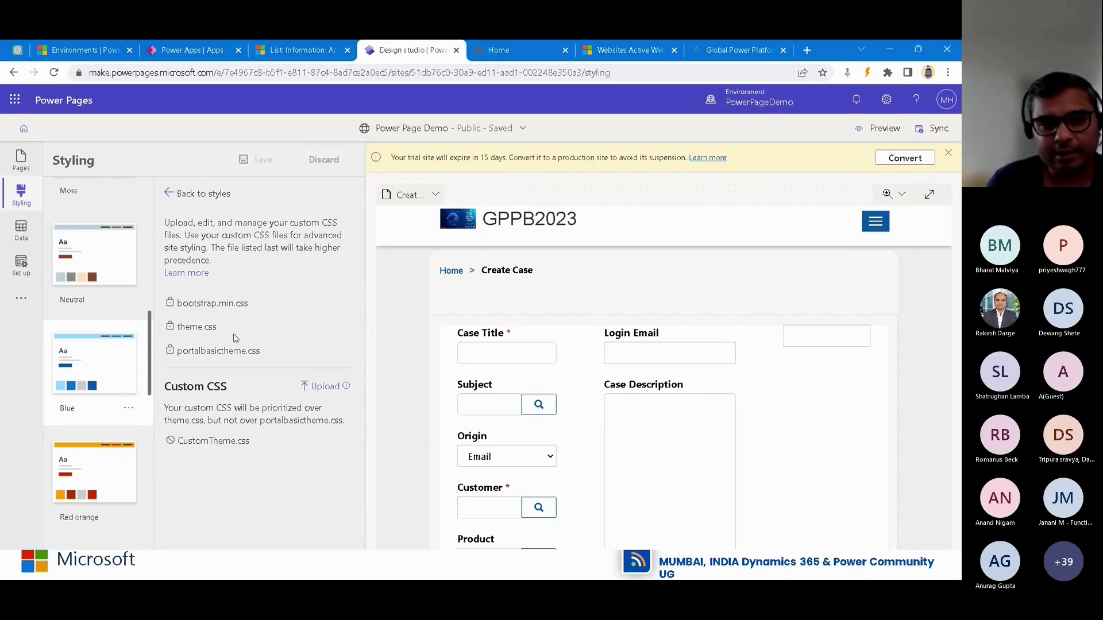
Examine the theme's CSS files bootstrap.min.css, theme.css and portalbasictheme.css and their order of precedence
left_click_drag(223, 328, 178, 326)
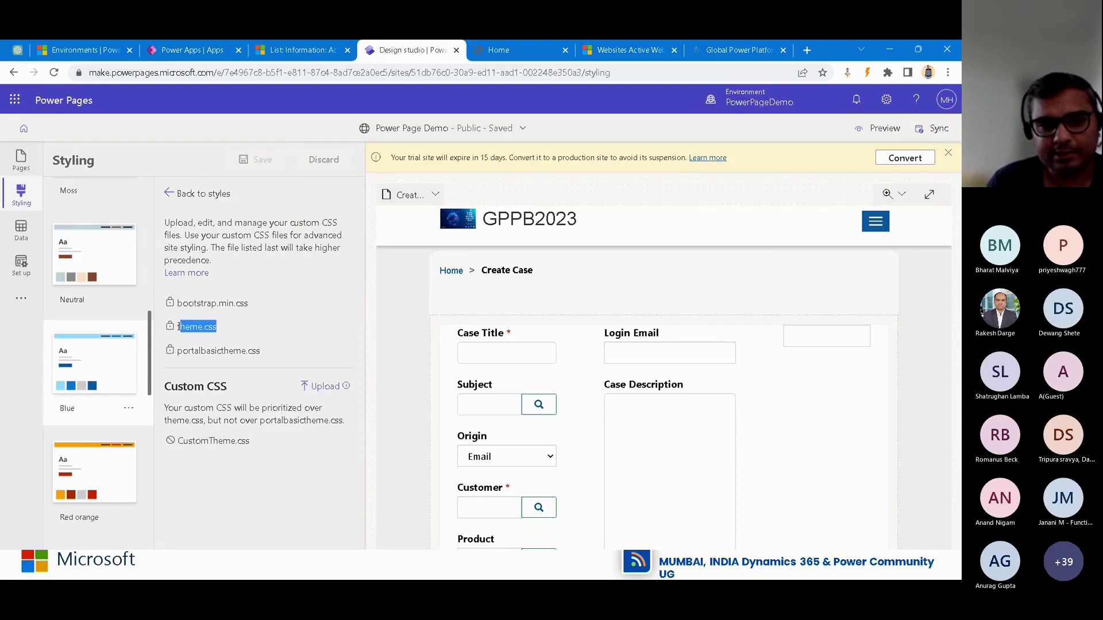
double_click(209, 351)
double_click(204, 304)
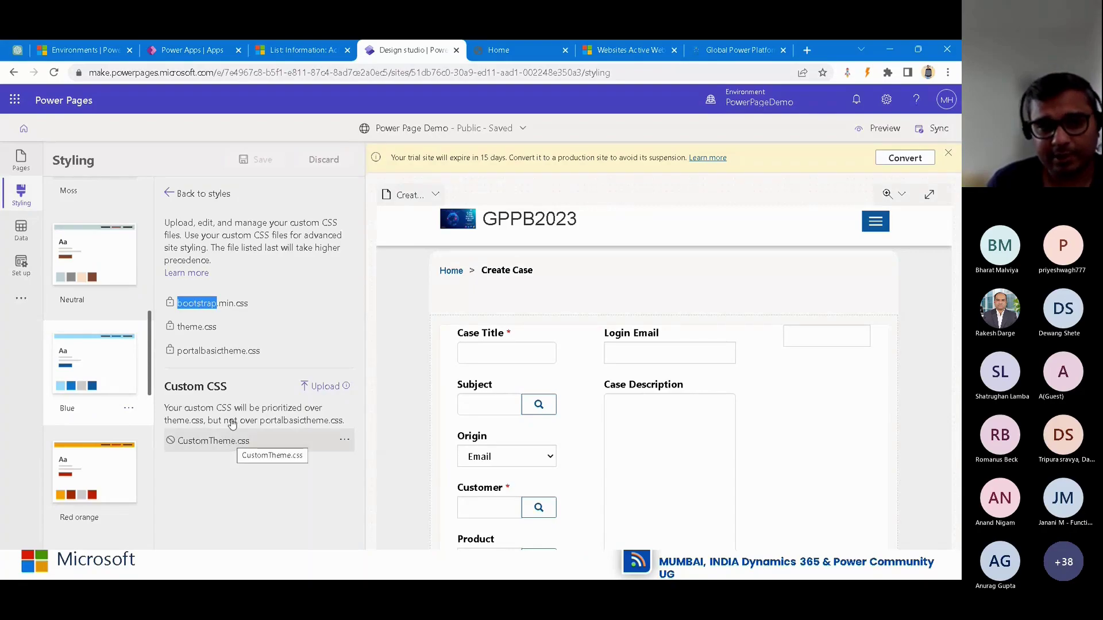
double_click(195, 327)
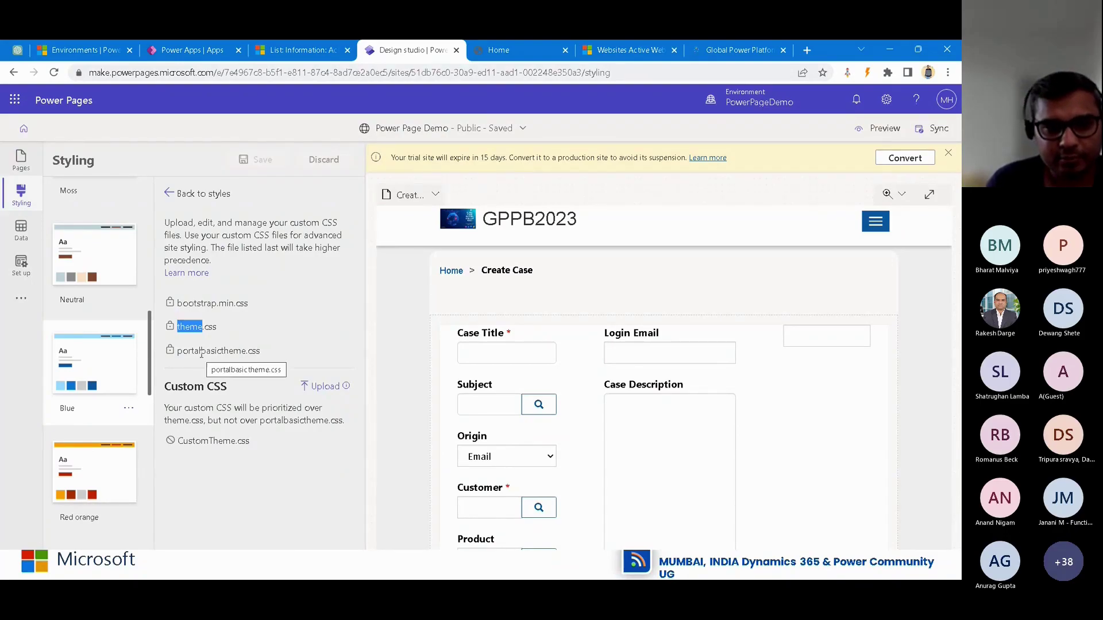
double_click(212, 351)
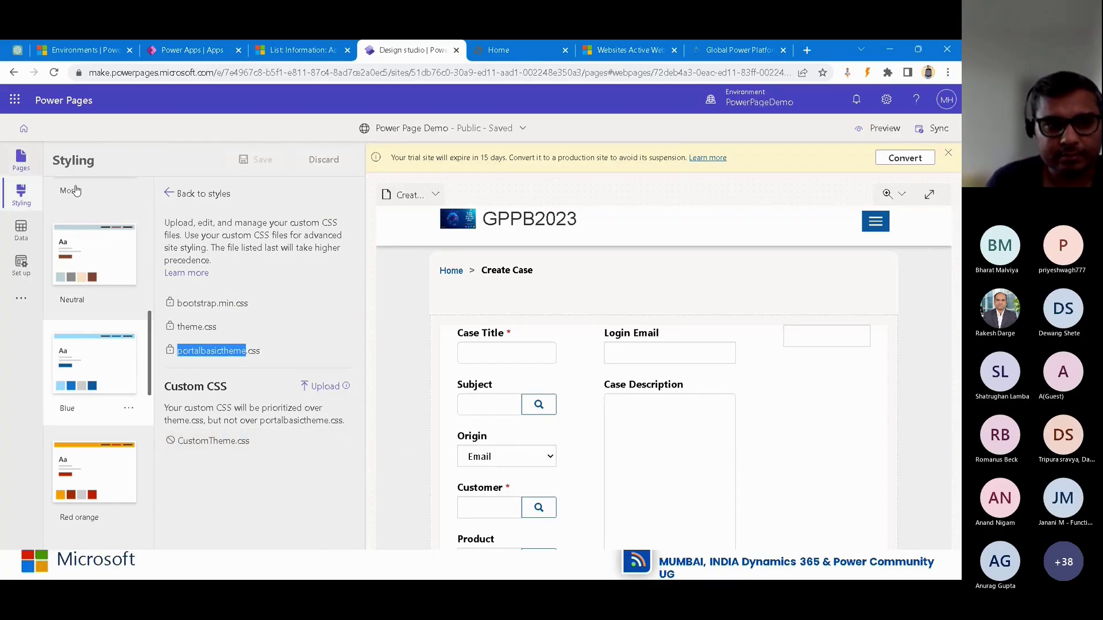
Select the Home page and enable CustomTheme.css in the Blue theme's custom CSS for it
left_click(102, 230)
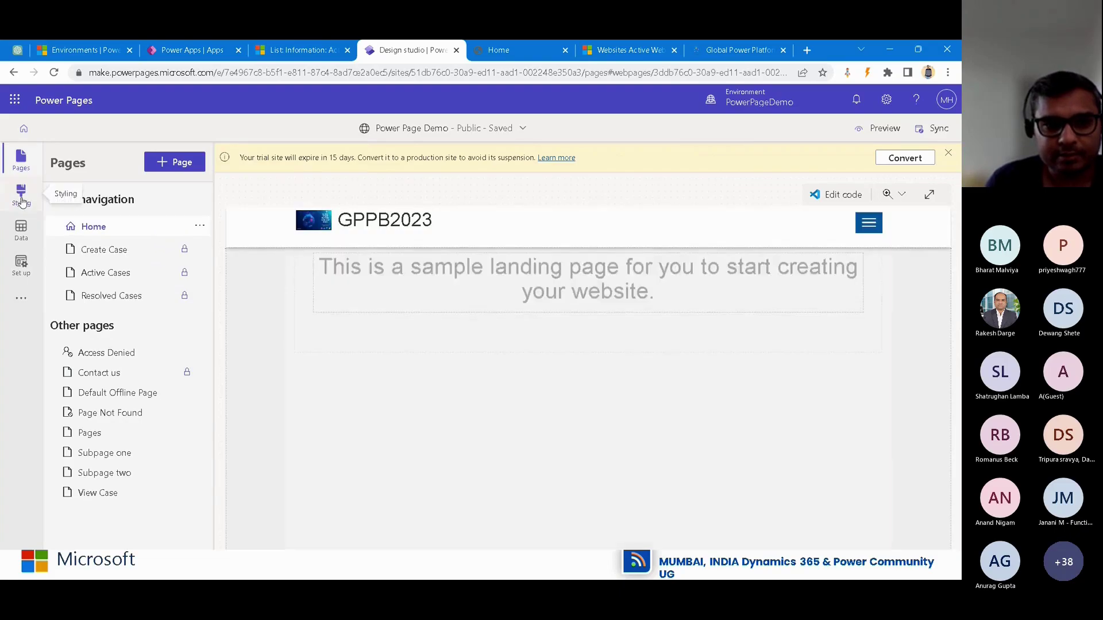
left_click(21, 201)
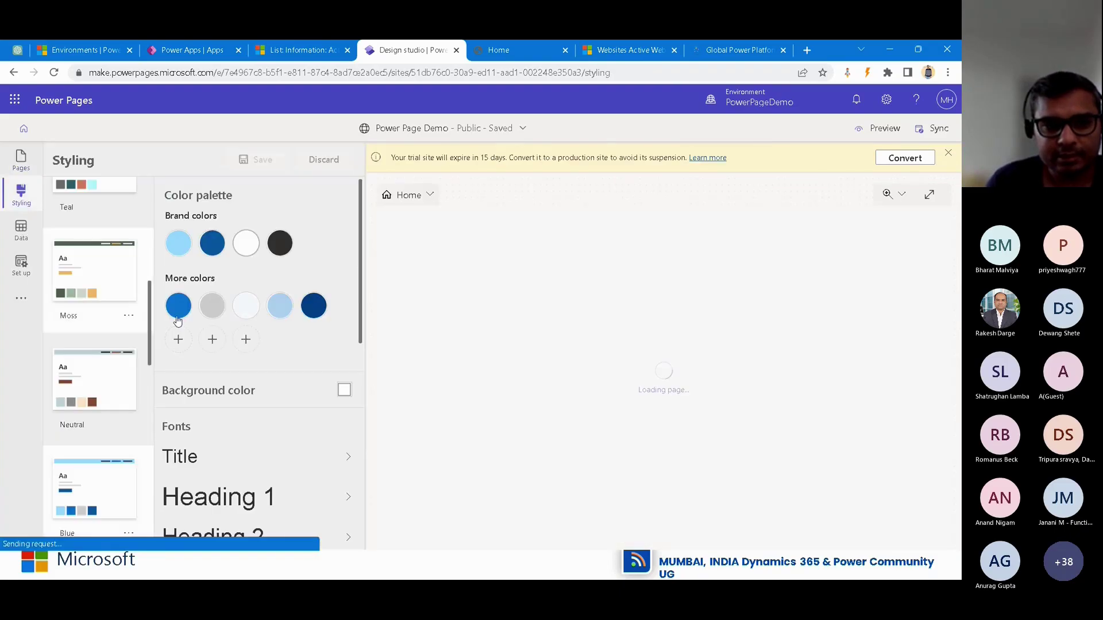
scroll(144, 489, "down", 1)
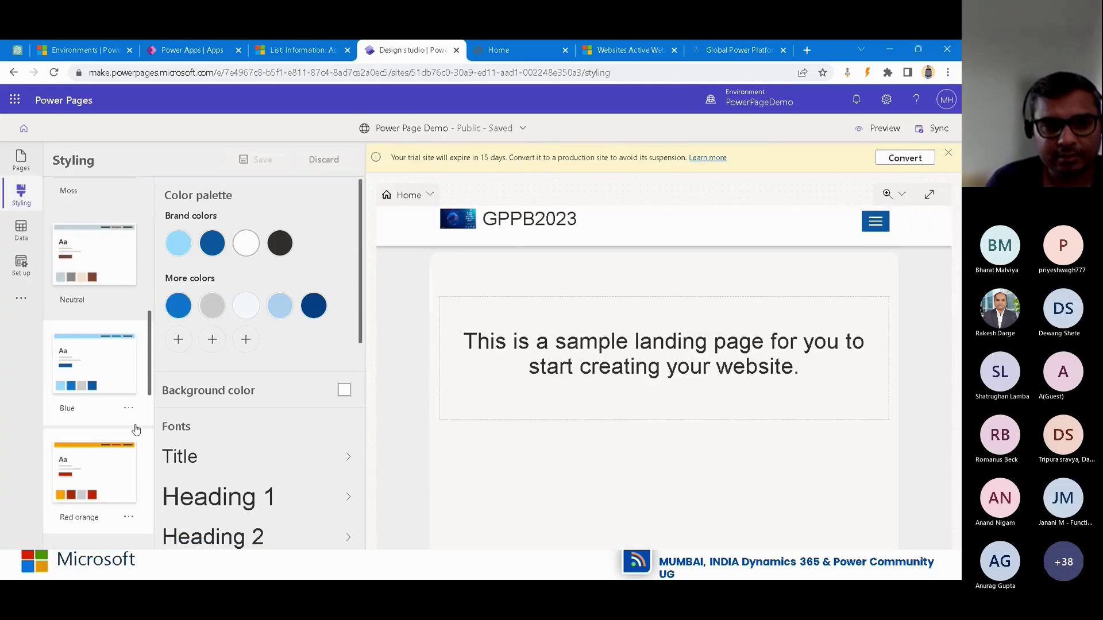
left_click(129, 407)
left_click(172, 446)
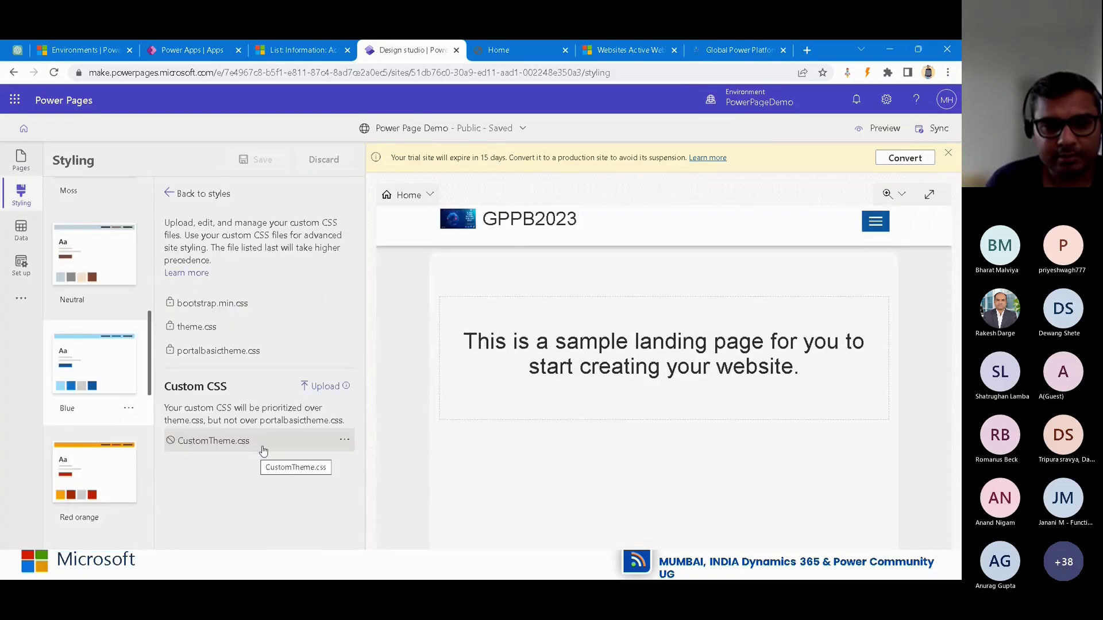
left_click(345, 441)
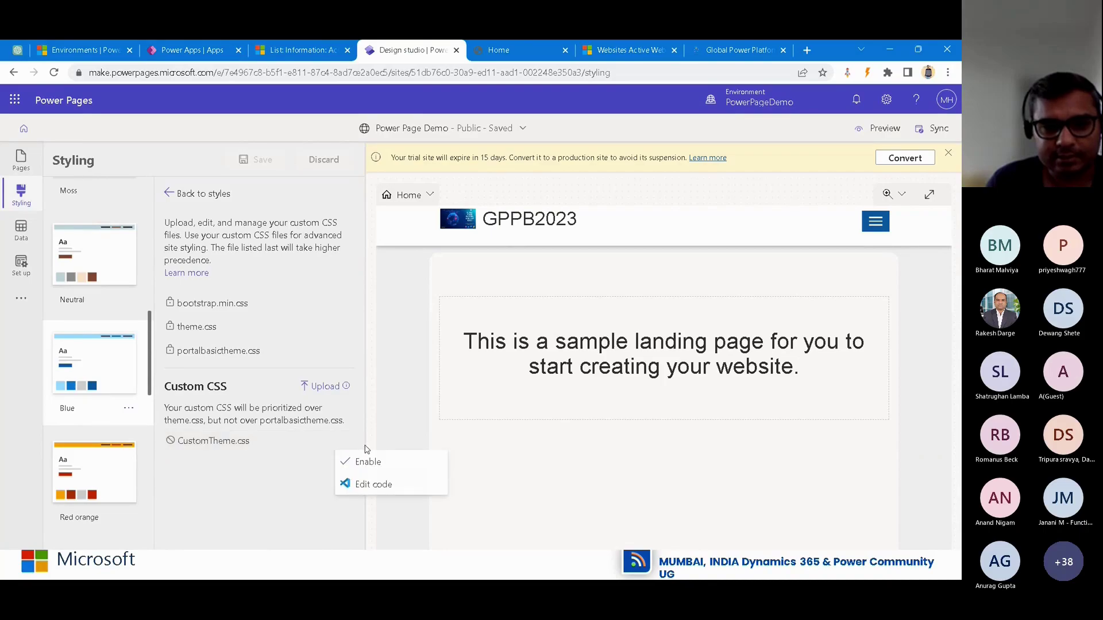
left_click(368, 463)
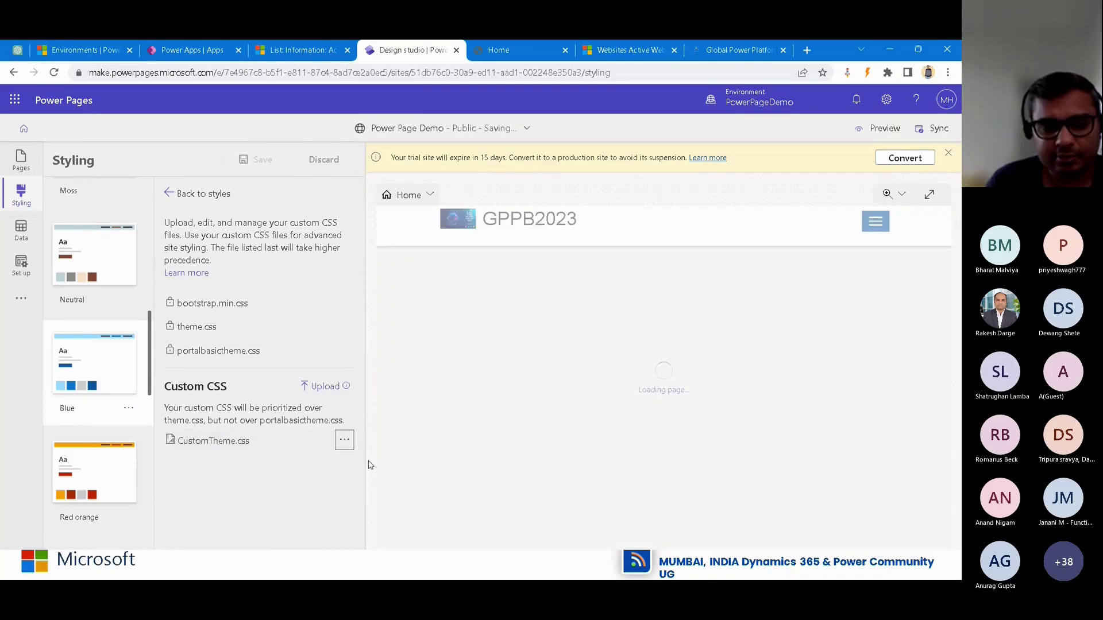
Open the code of CustomTheme.css in Visual Studio Code for the Web and check the live site's Home page
left_click(345, 441)
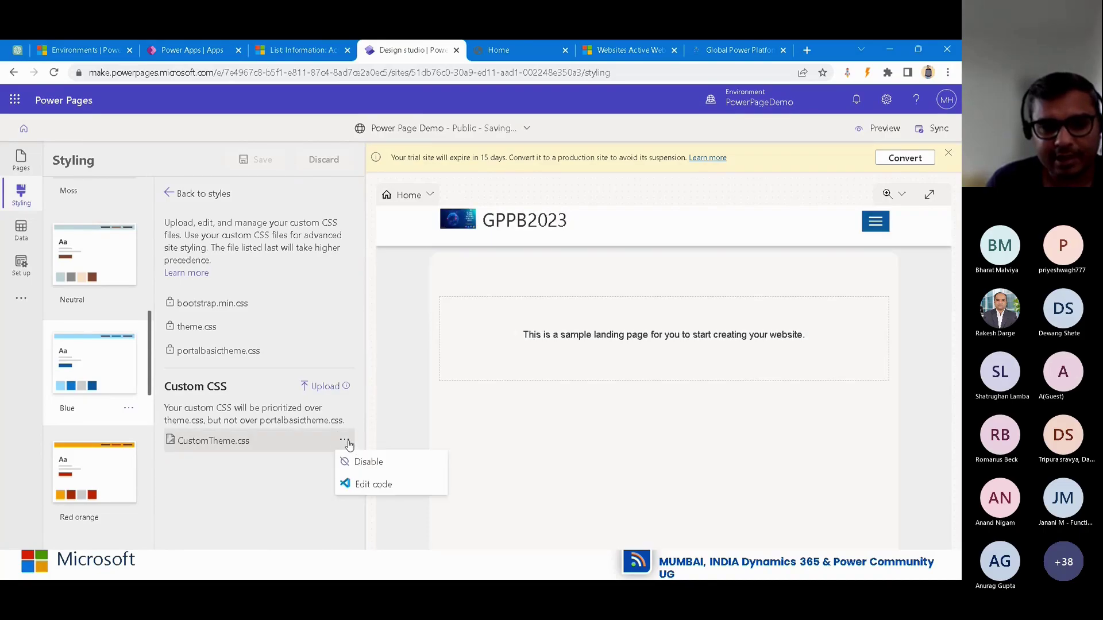
left_click(374, 484)
left_click(510, 347)
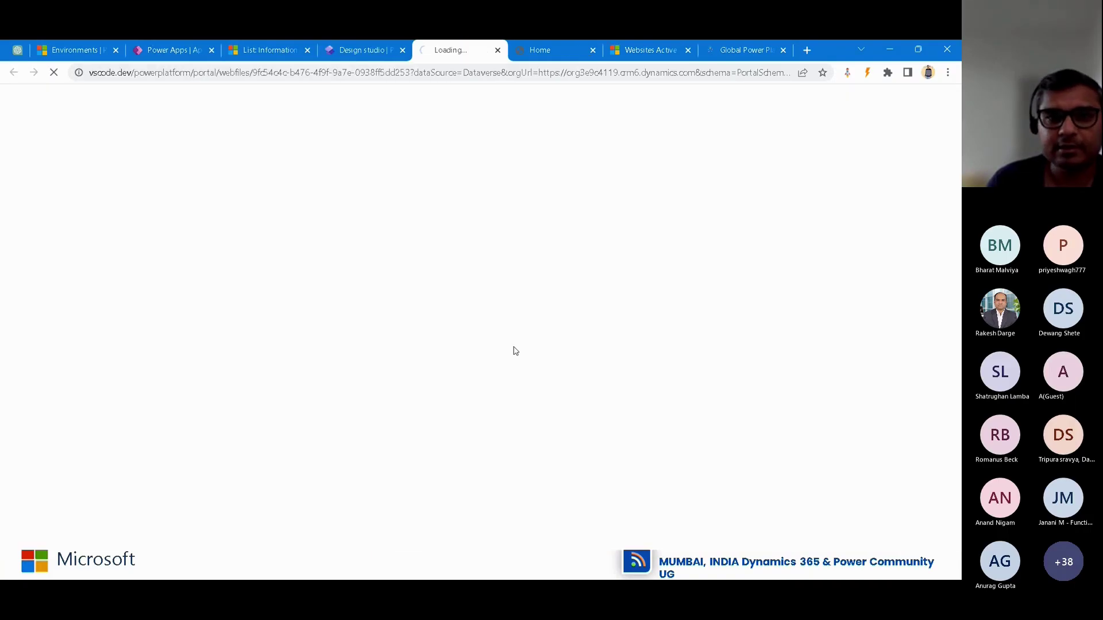
left_click(551, 50)
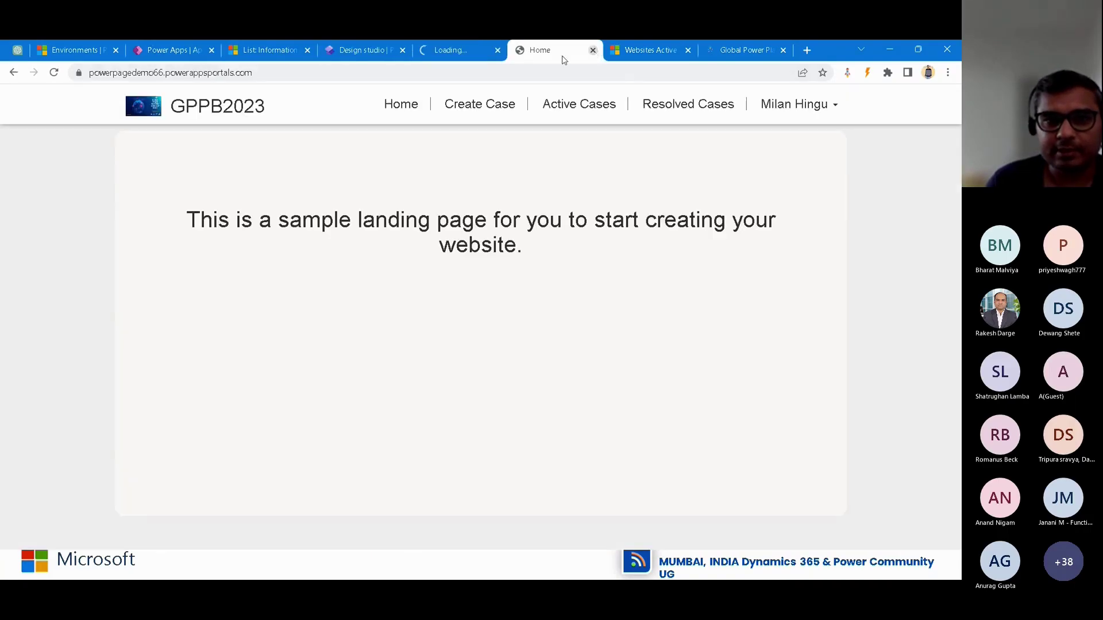
left_click(470, 50)
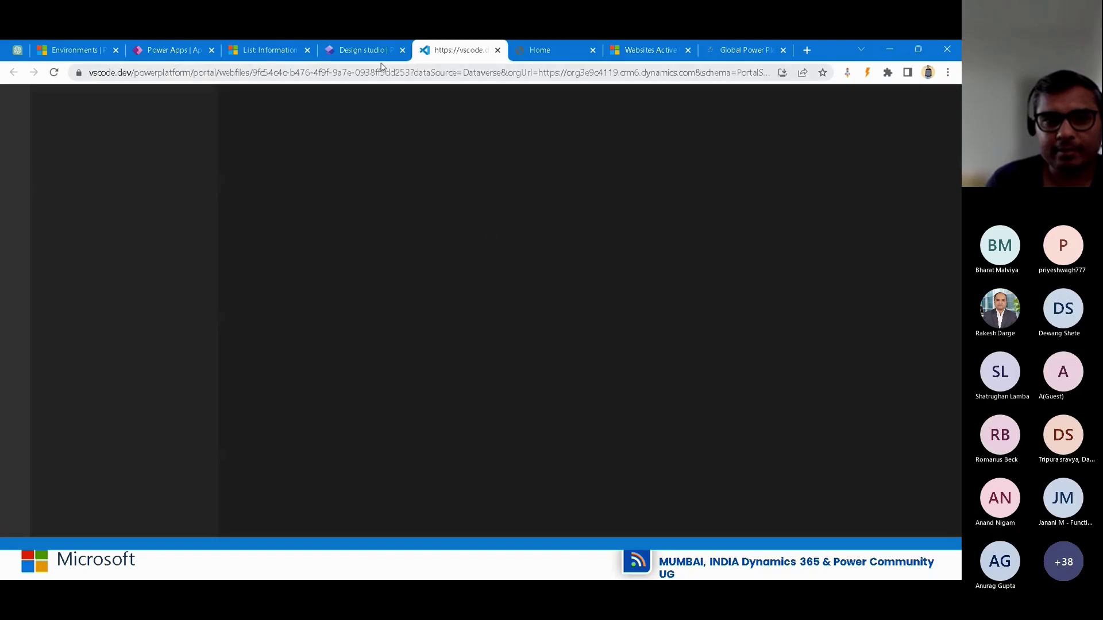
Sync the design studio and accept editing the live, public site for CustomTheme.css in Visual Studio Code for the Web
left_click(367, 51)
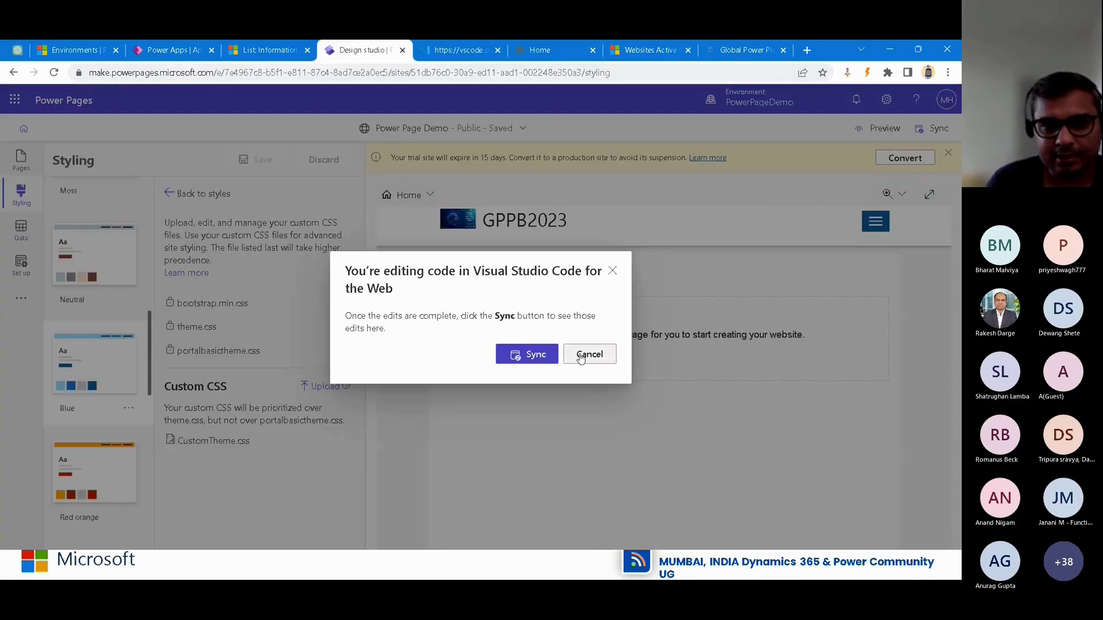
left_click(532, 355)
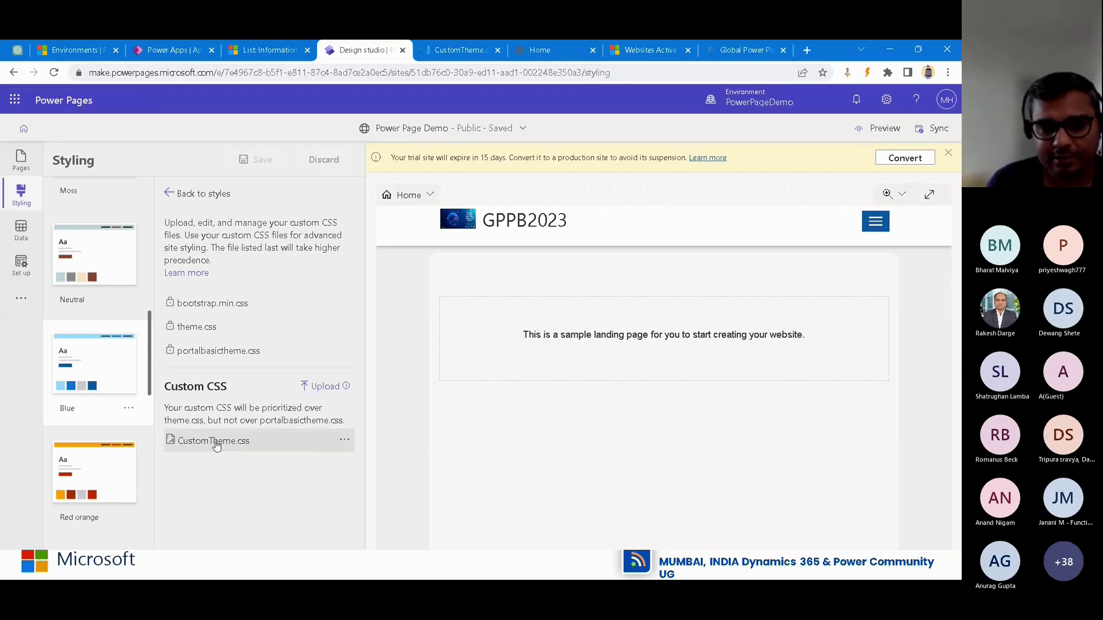
left_click(458, 52)
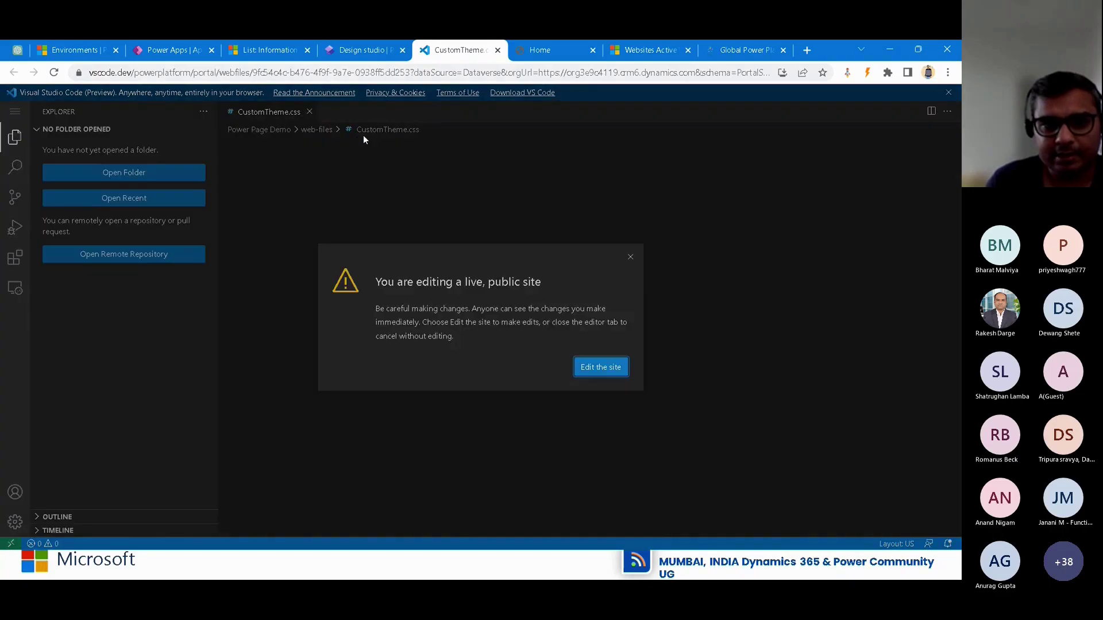
left_click(600, 367)
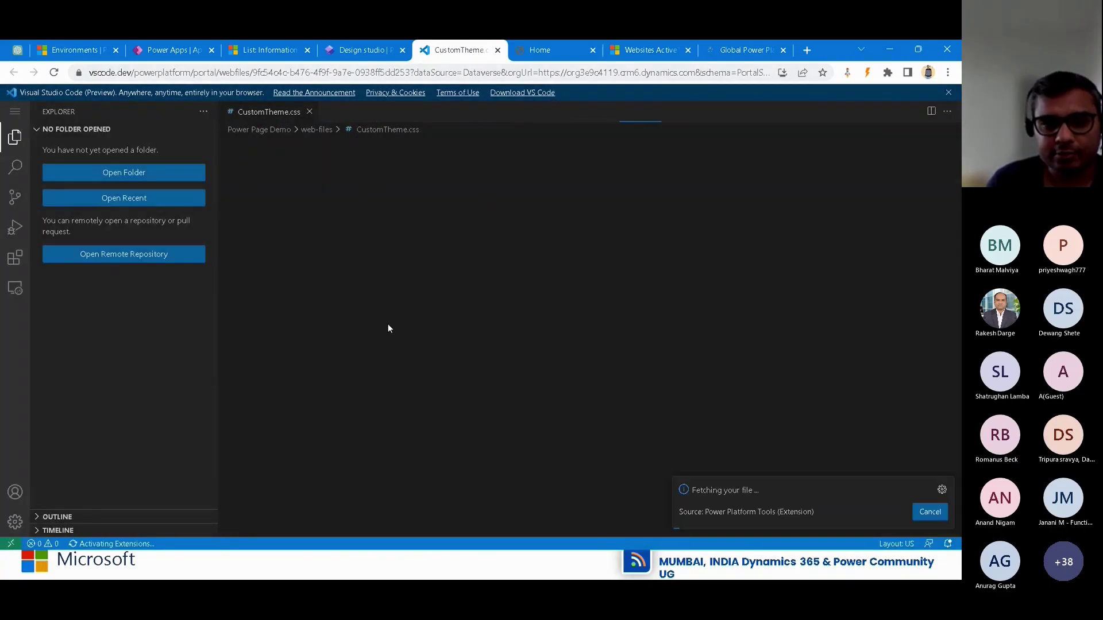
Examine the footer background, heading and paragraph font-size rules of CustomTheme.css in Visual Studio Code for the Web
left_click(362, 50)
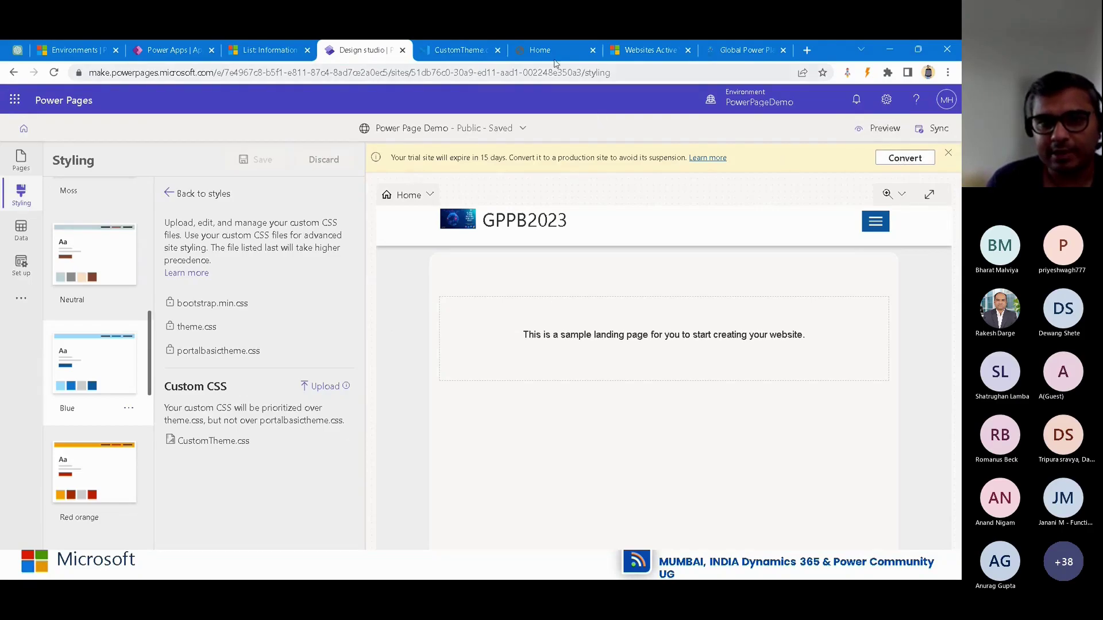
left_click(447, 55)
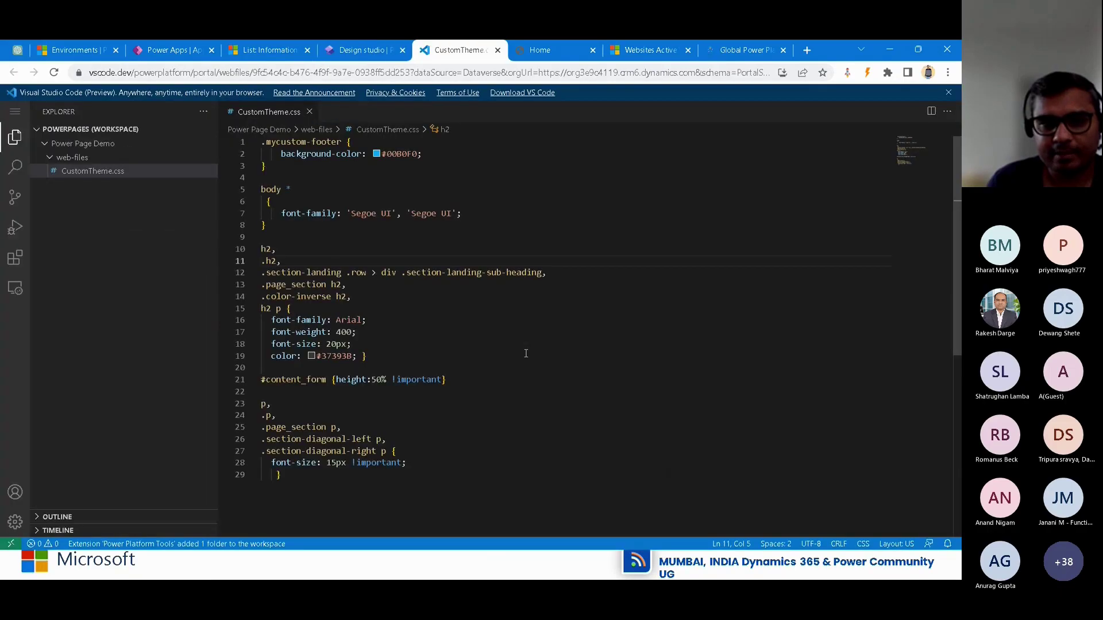
left_click(344, 154)
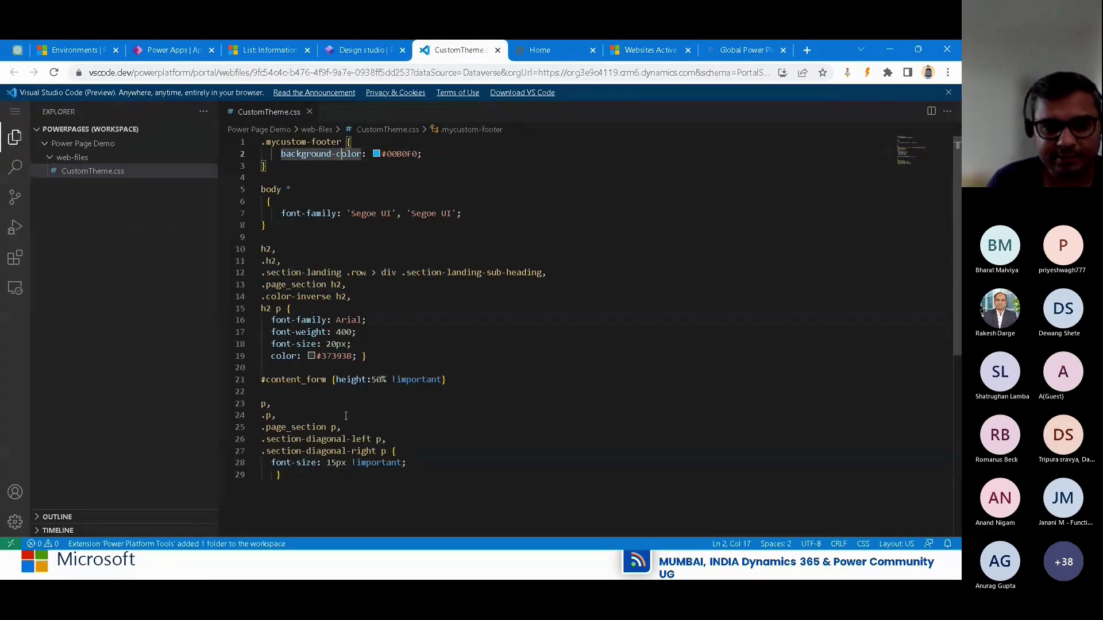
left_click(274, 465)
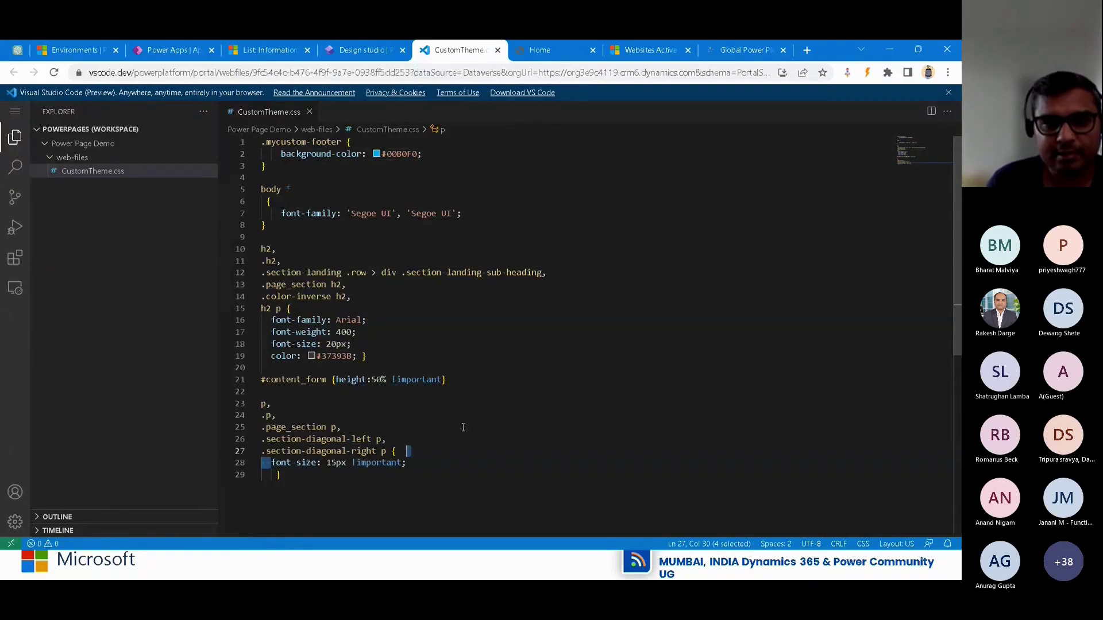
left_click(342, 427)
Switch to the Power Pages design studio and preview the site on desktop to check the Home page's styling
left_click(362, 50)
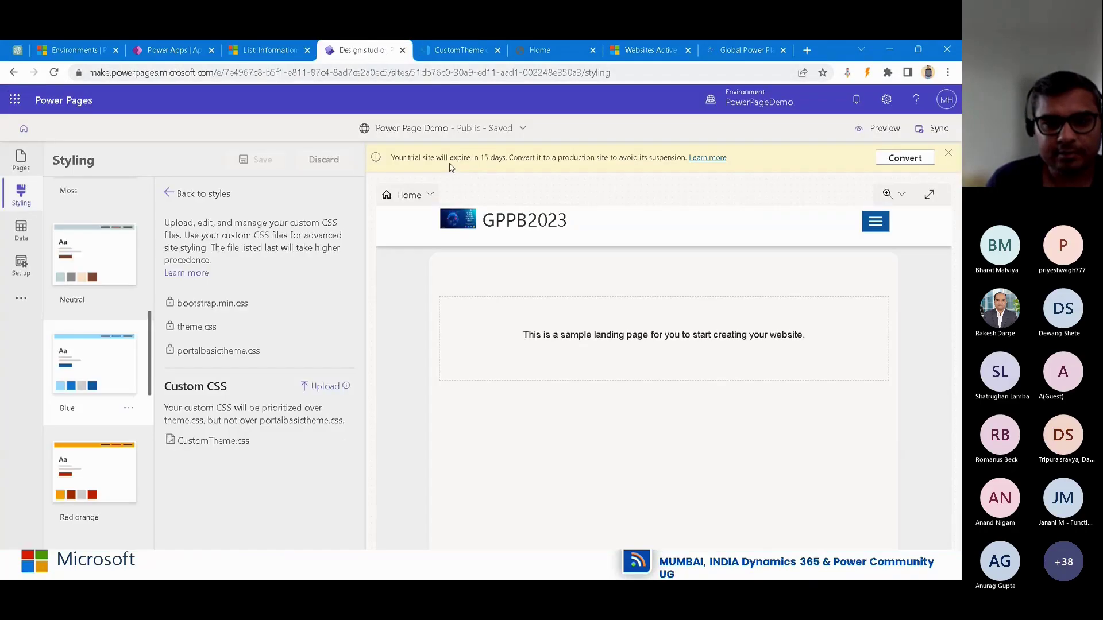
left_click(877, 135)
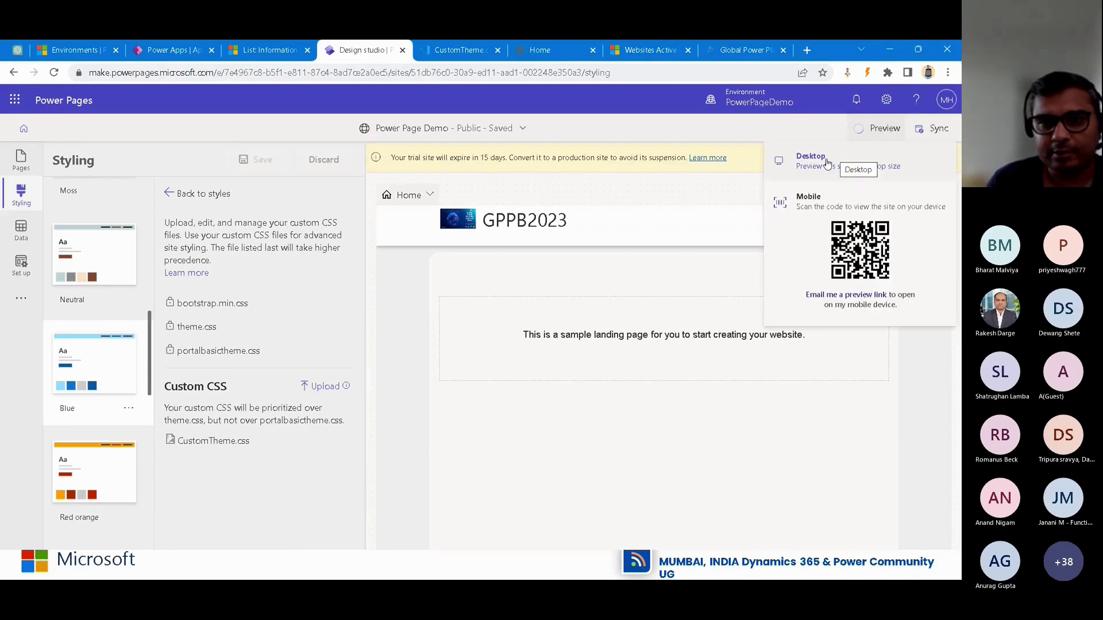
left_click(821, 156)
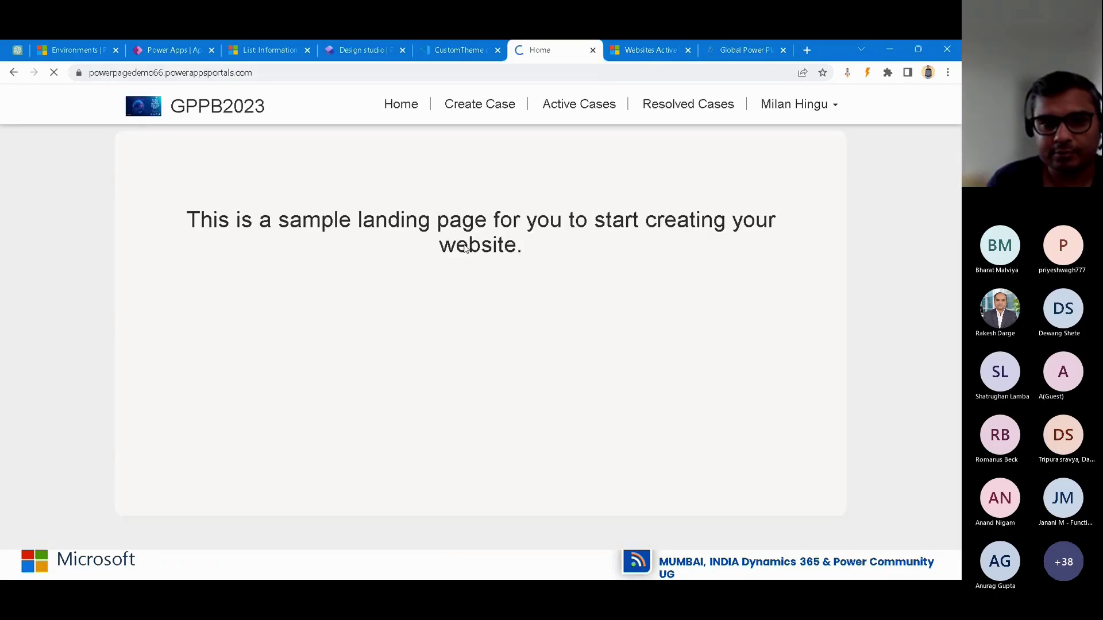
left_click(503, 105)
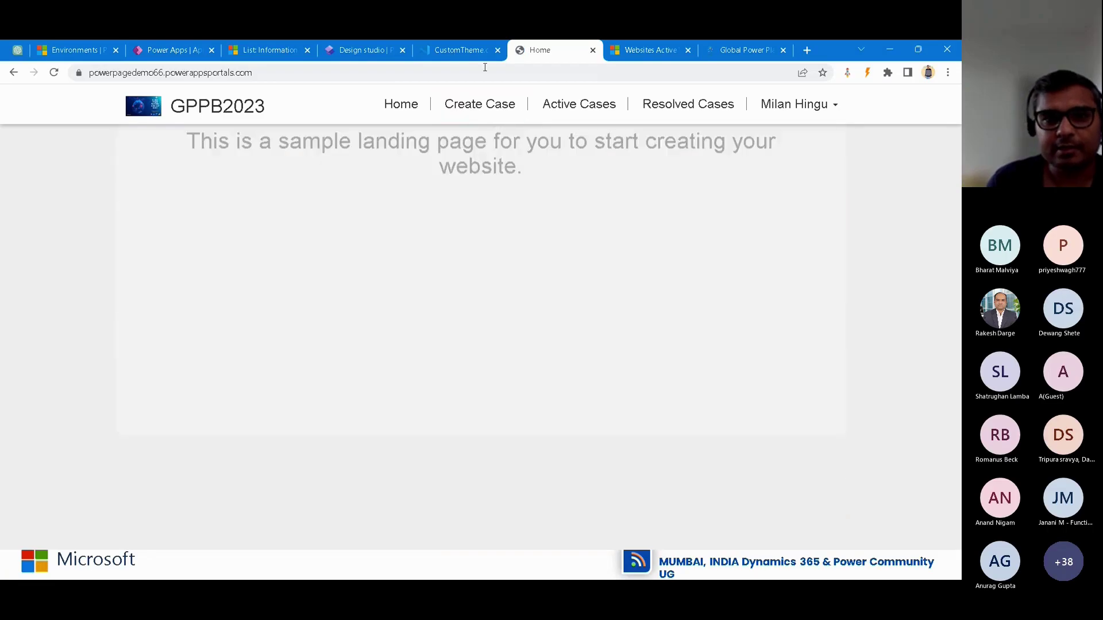
Reload the design studio, open its Pages workspace, and refresh the live site's Home page to check the custom CSS
left_click(361, 50)
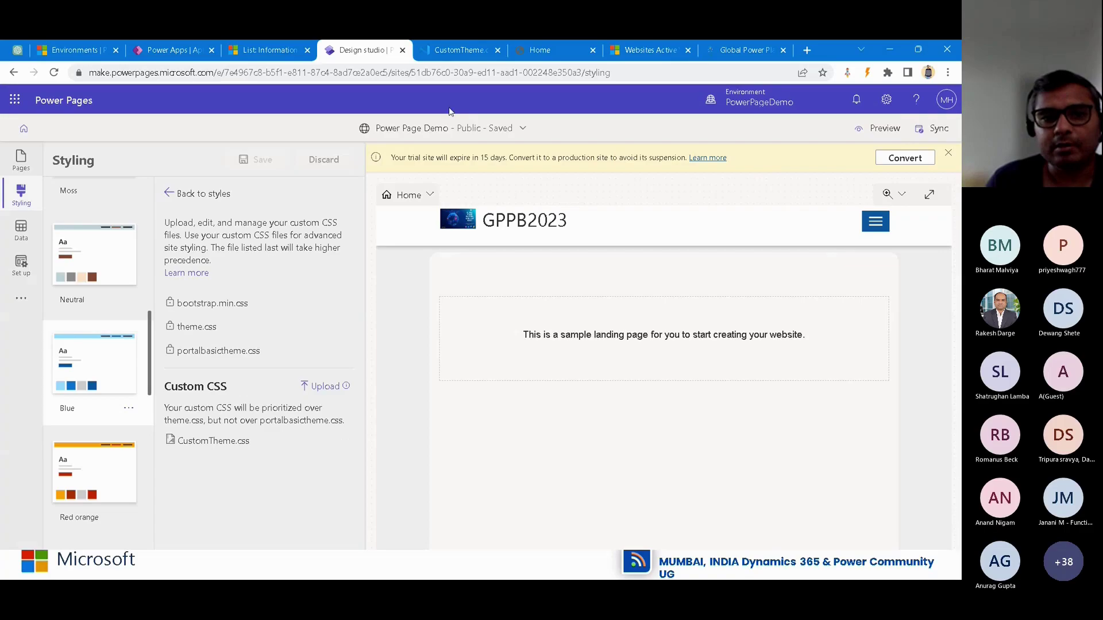
key("F5")
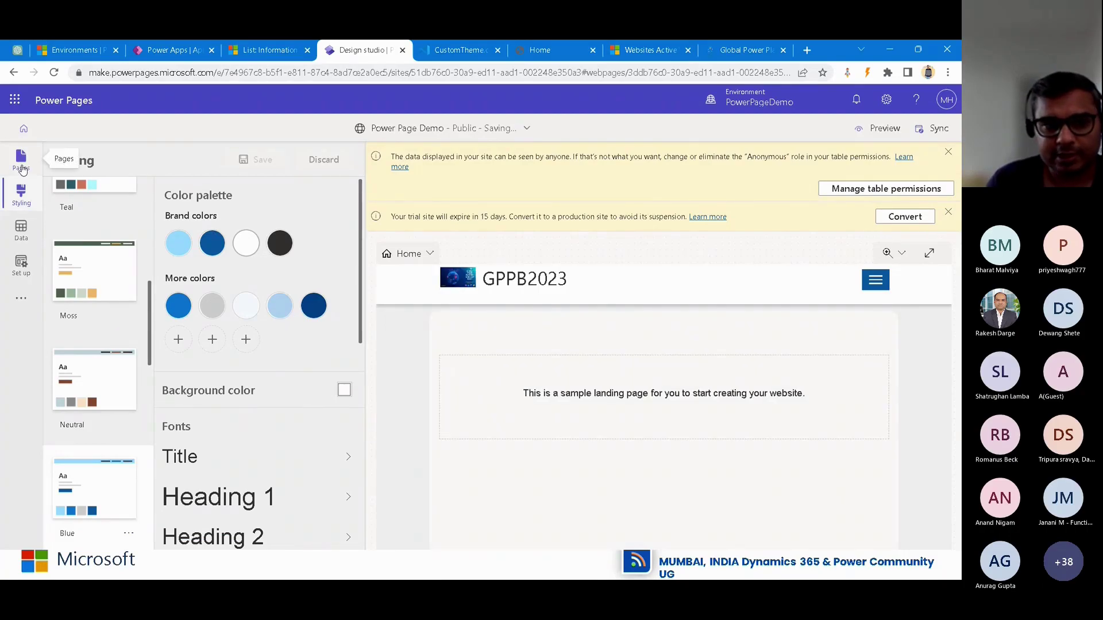
left_click(21, 158)
key("ctrl+Tab")
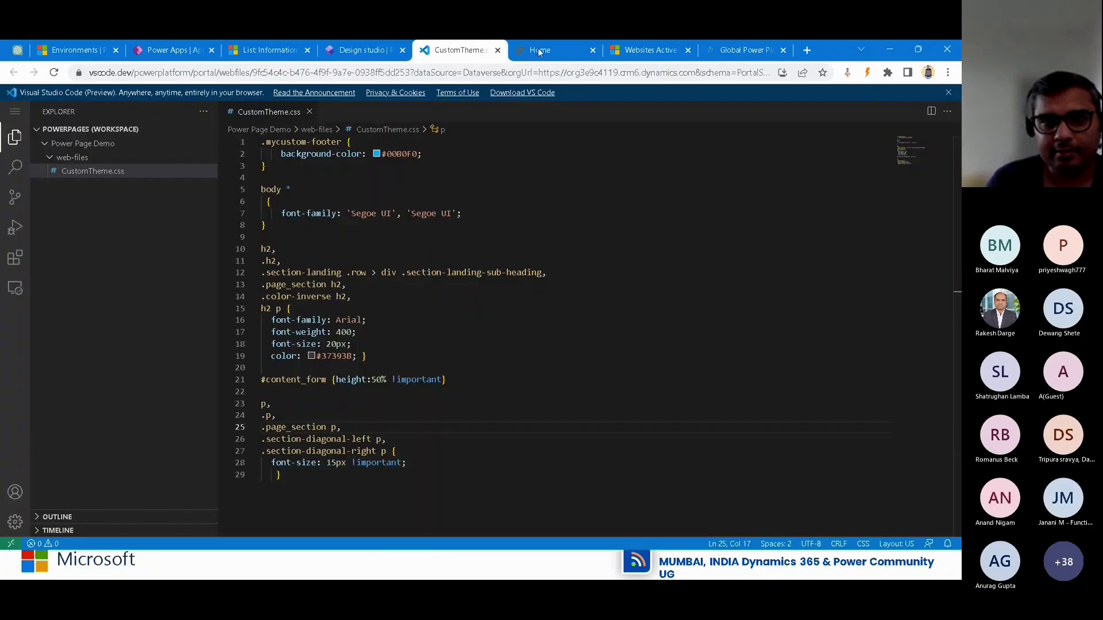
left_click(539, 51)
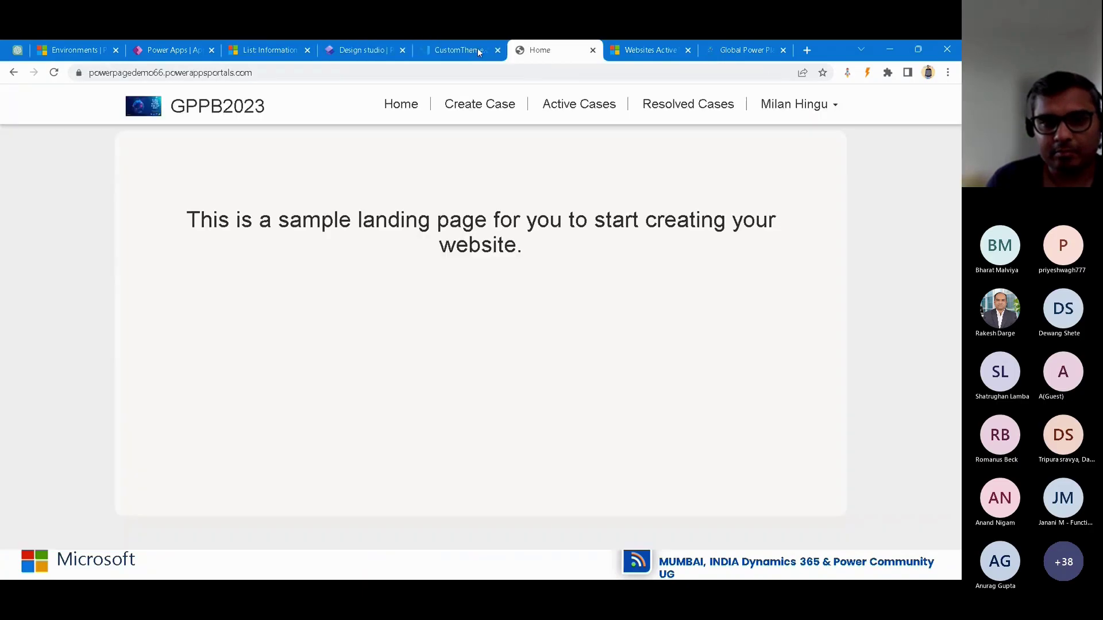
left_click(54, 73)
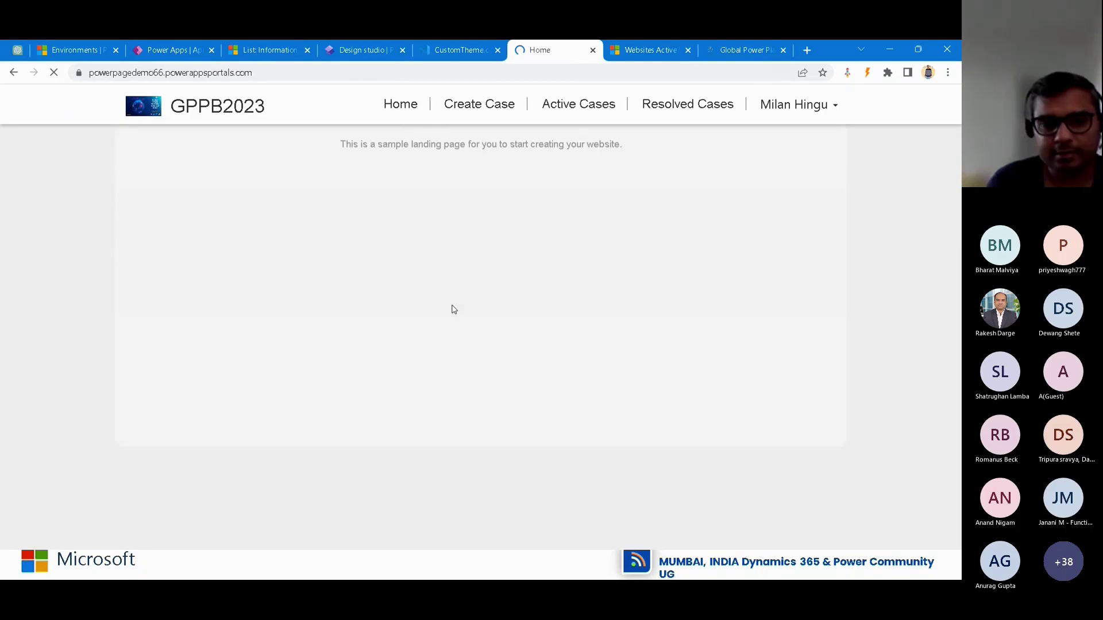
Review the Case table in the Data workspace, and the site details and go-live checklist in the site's setup
left_click(338, 50)
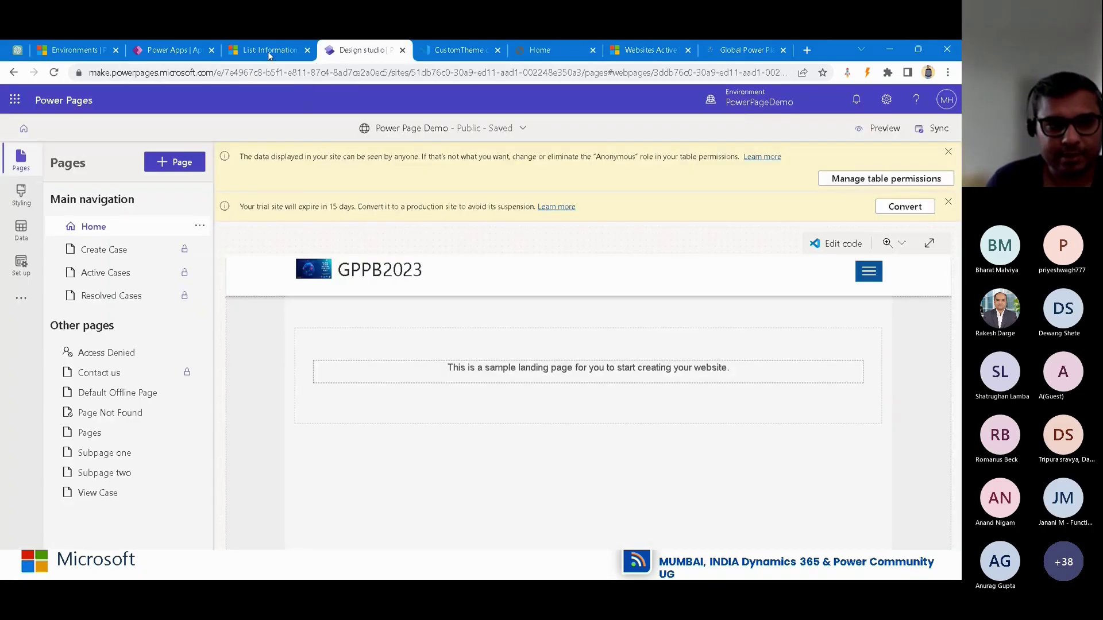
left_click(21, 230)
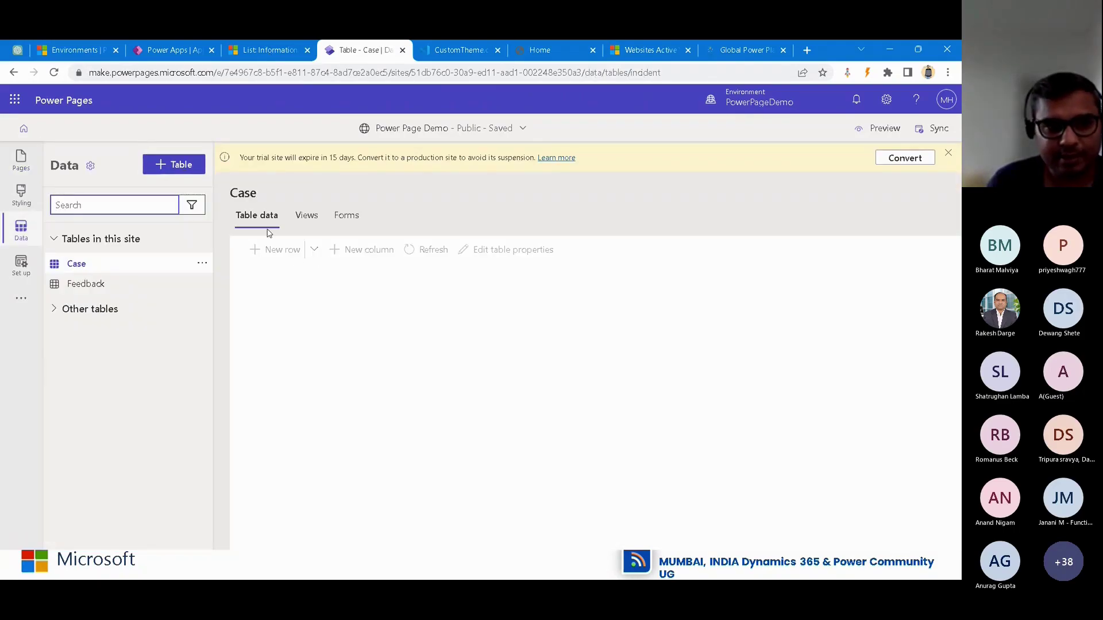
left_click(24, 274)
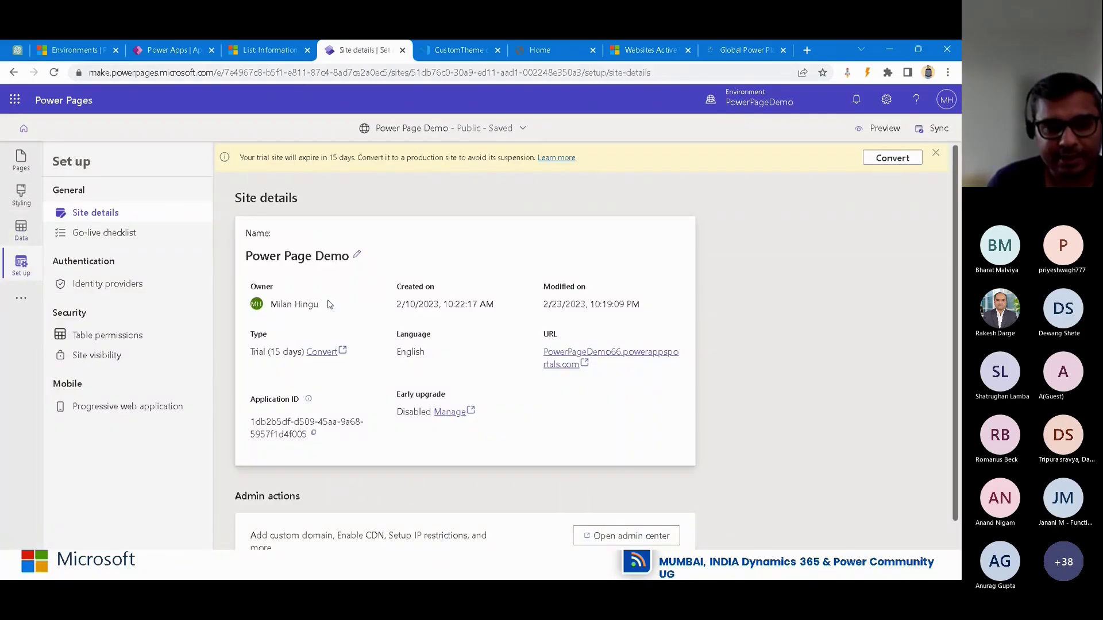
left_click(103, 233)
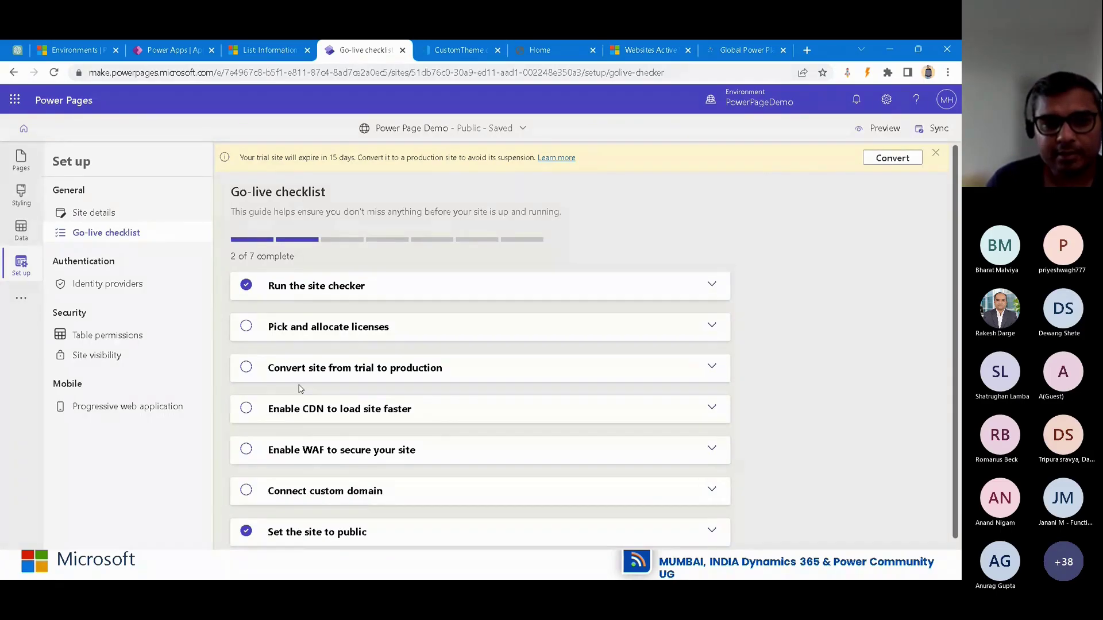
scroll(299, 389, "down", 1)
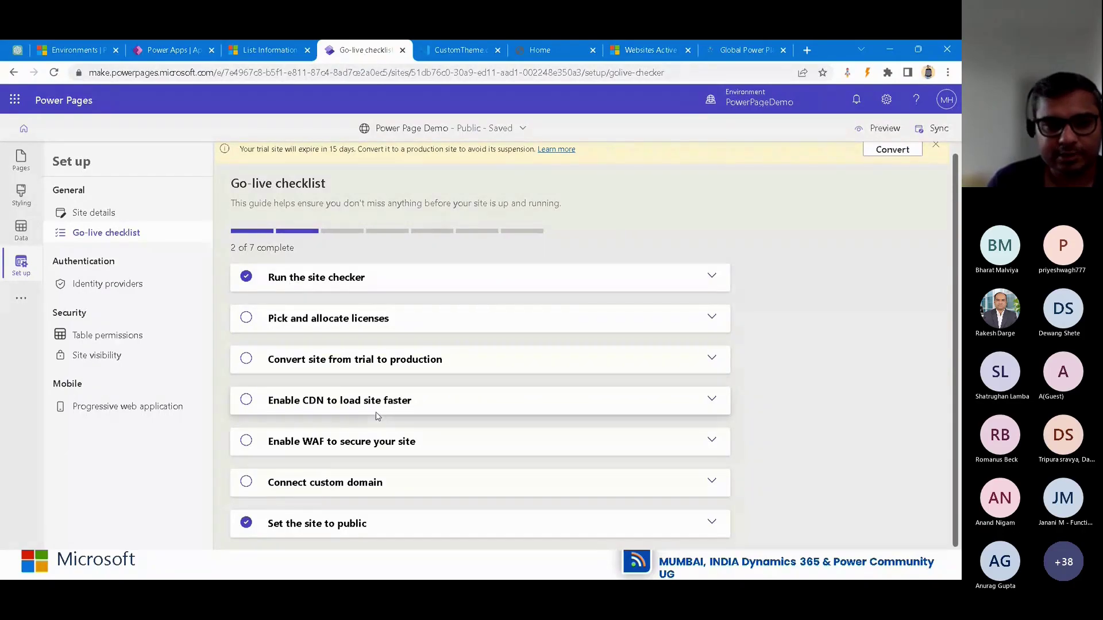
Examine the site's identity providers, including the status of Local sign in and the Azure Active Directory B2C entry
left_click(101, 287)
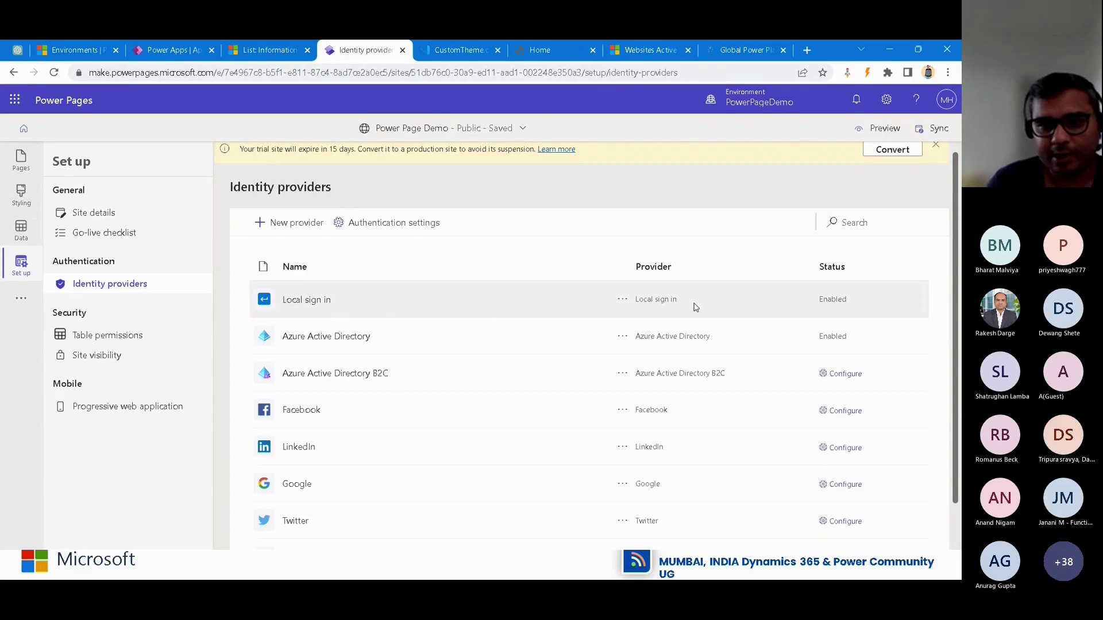
double_click(836, 301)
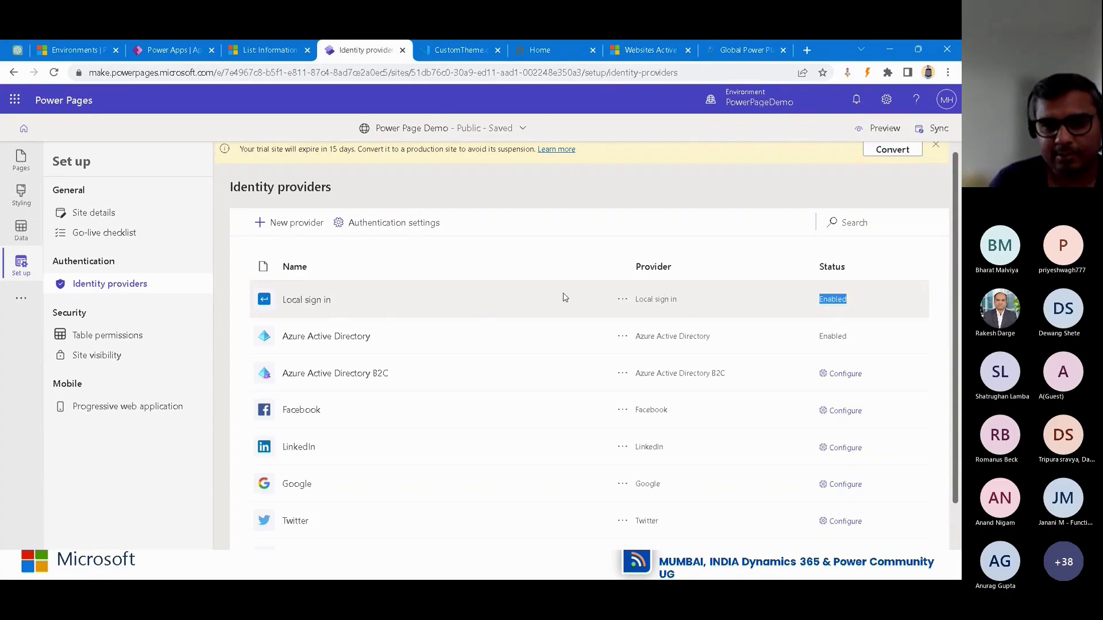
left_click(513, 369)
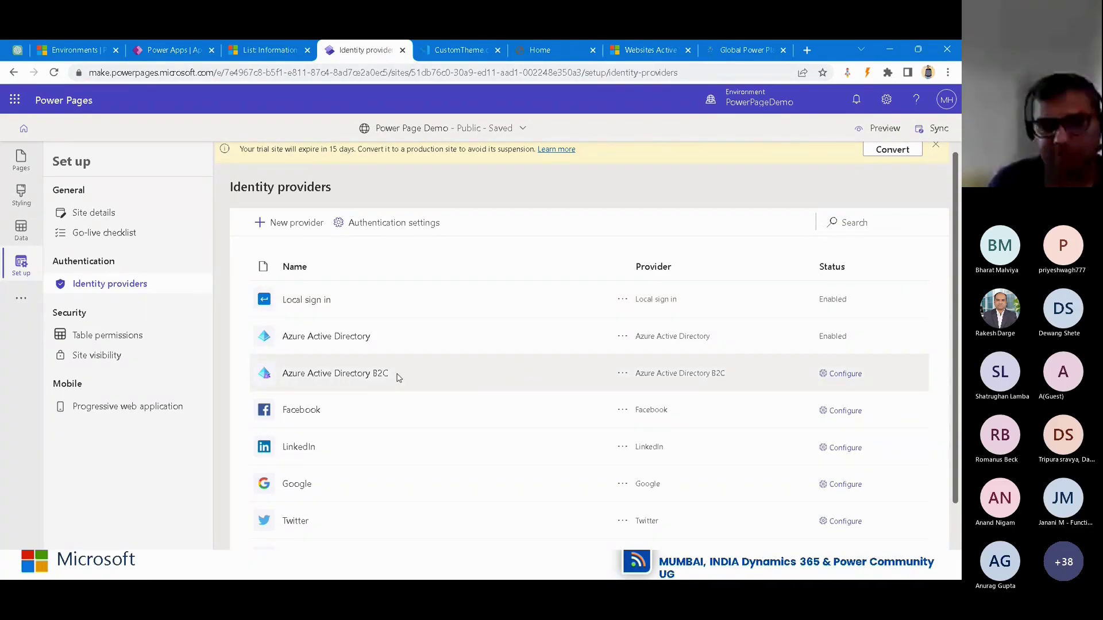
left_click_drag(396, 374, 266, 377)
left_click(442, 374)
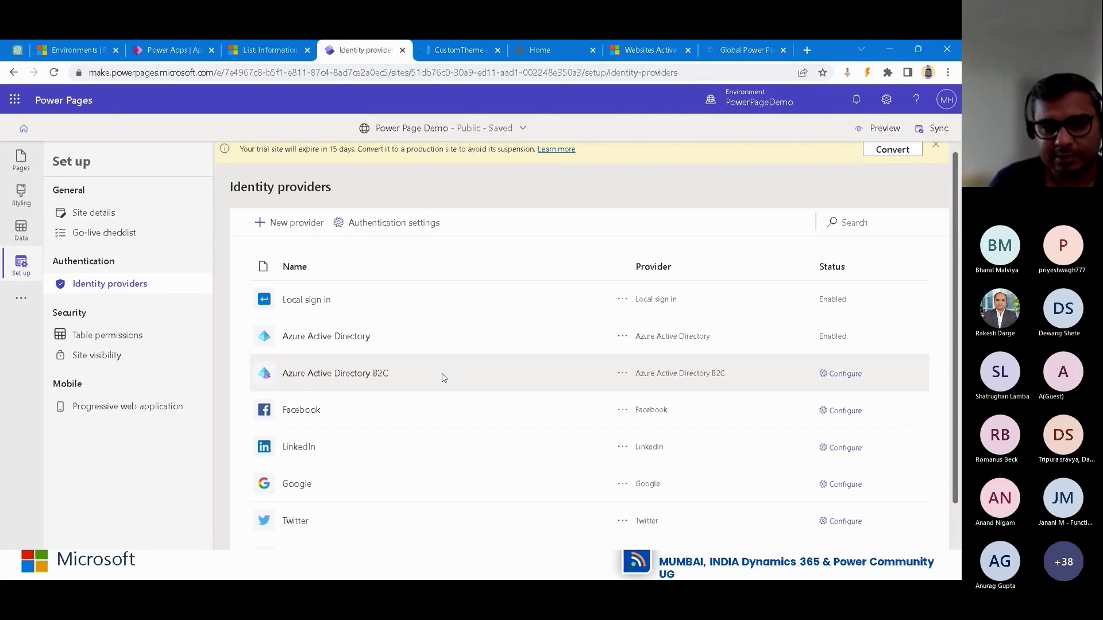
left_click_drag(402, 376, 280, 376)
left_click(481, 383)
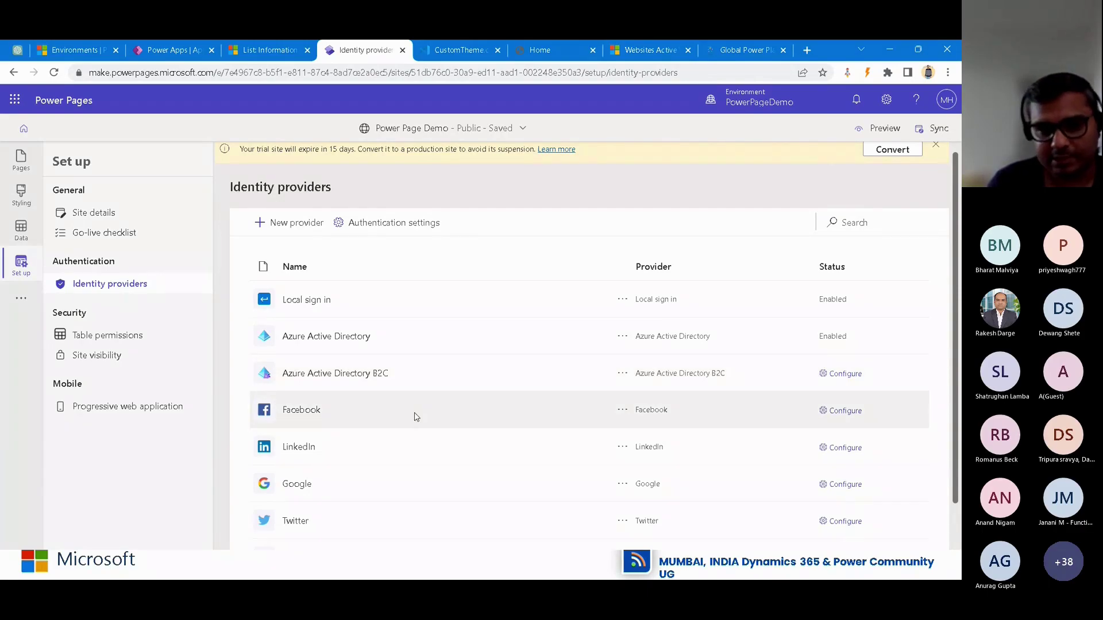
scroll(416, 417, "down", 1)
scroll(454, 431, "up", 1)
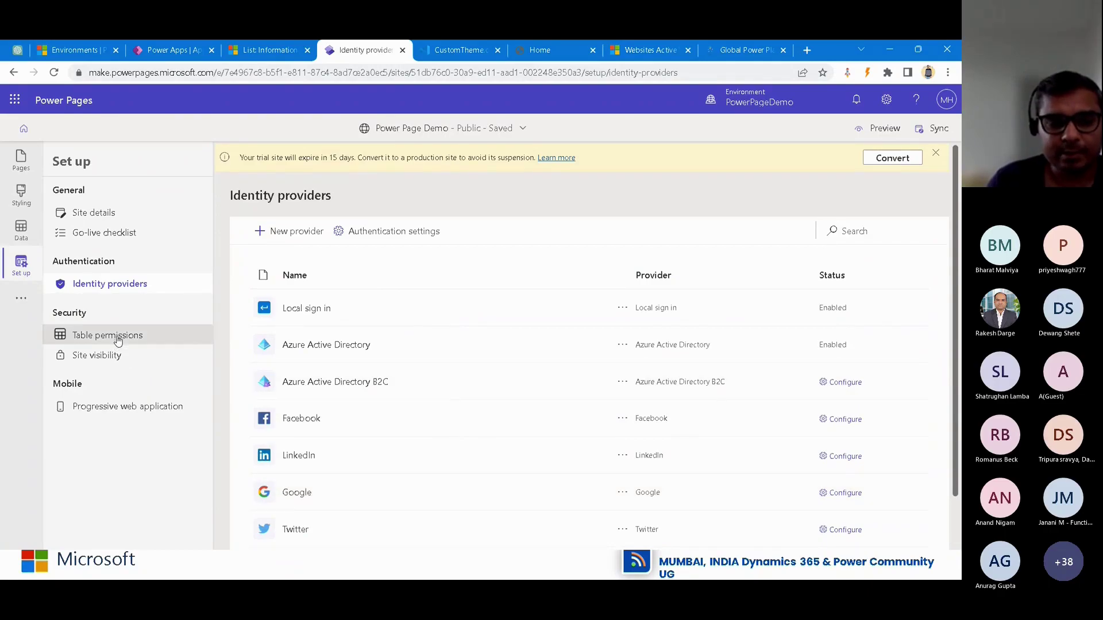
Review the table permissions and site visibility, and inspect the confirmation for making the site private without applying it
left_click(146, 343)
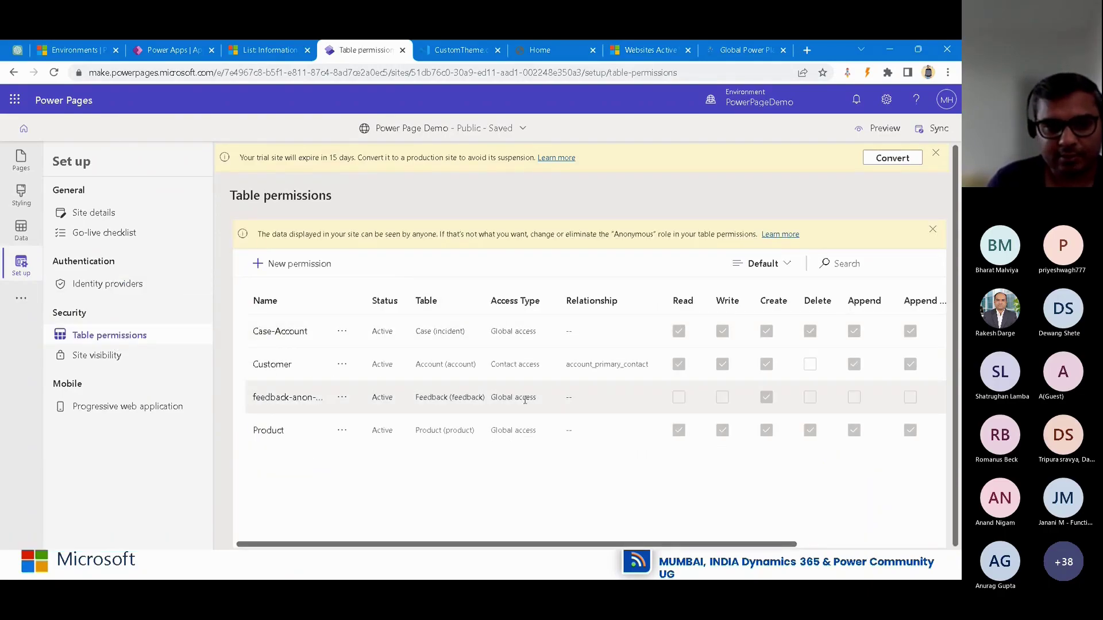
left_click(124, 356)
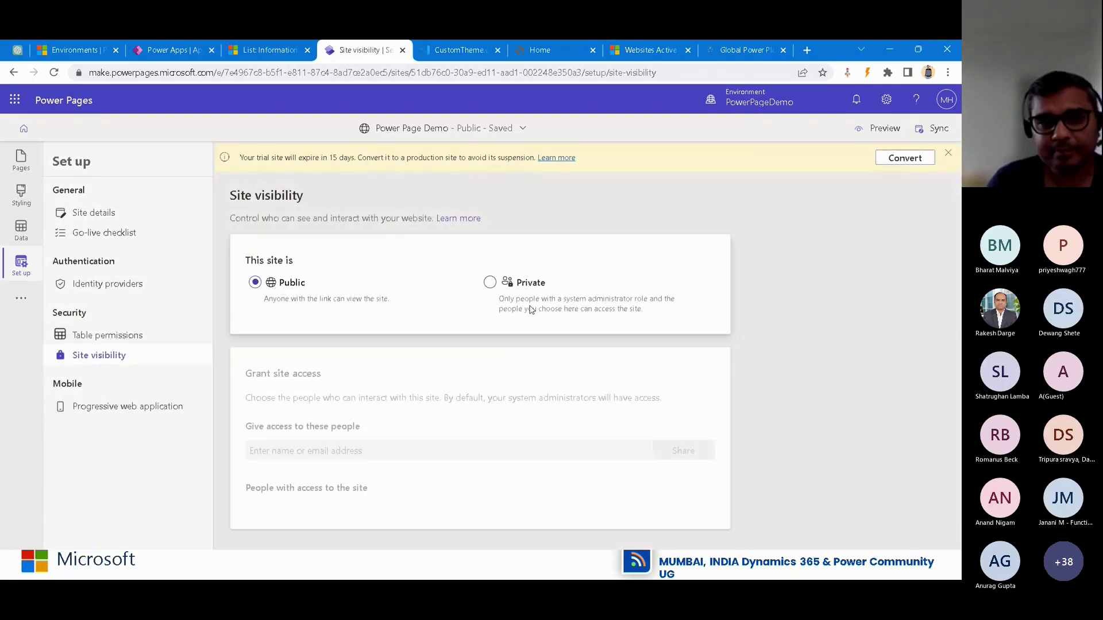
left_click(491, 283)
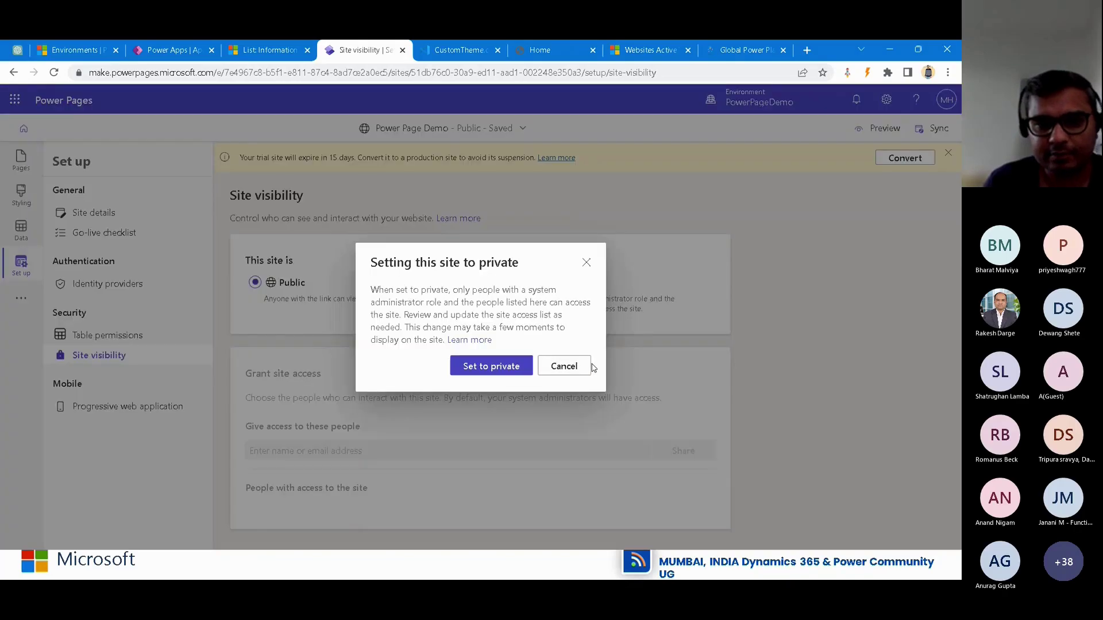
left_click(581, 368)
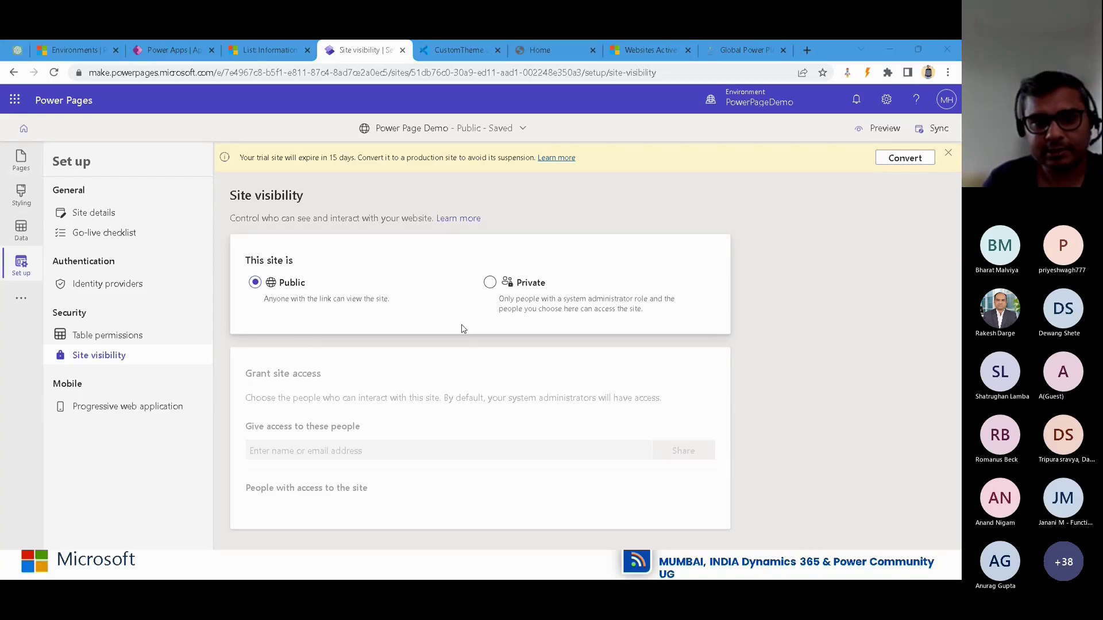
key("alt+Tab")
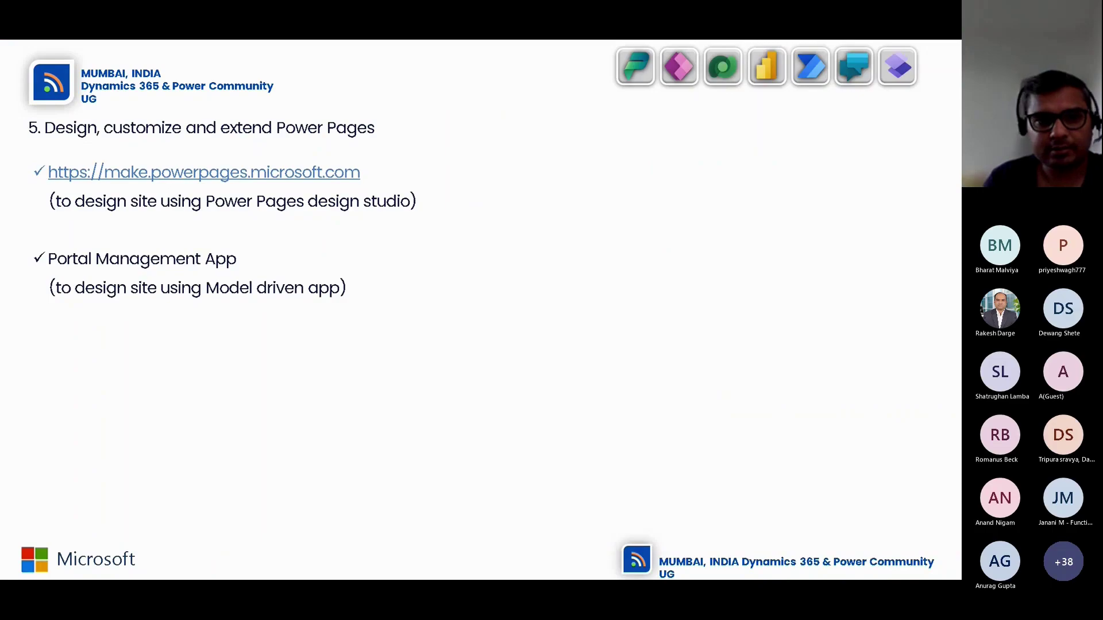